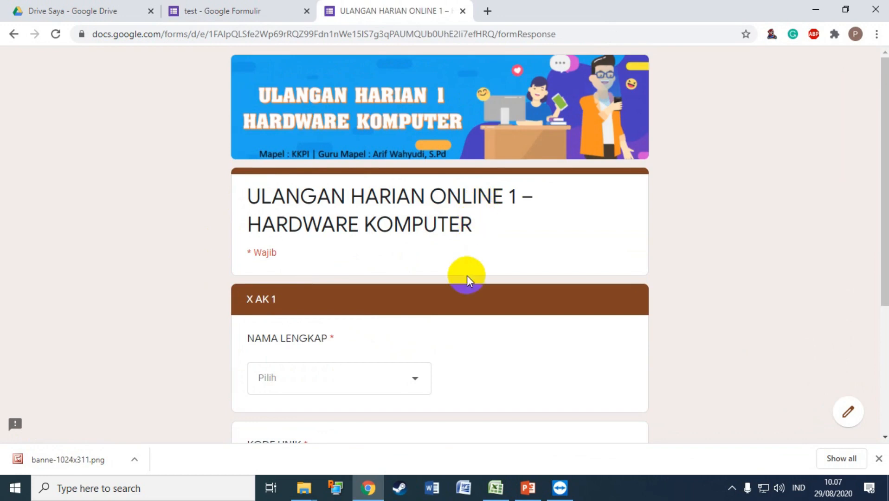
Choose the first student in the X AK 1 NAMA LENGKAP list, then go back a page.
scroll(466, 274, "down", 3)
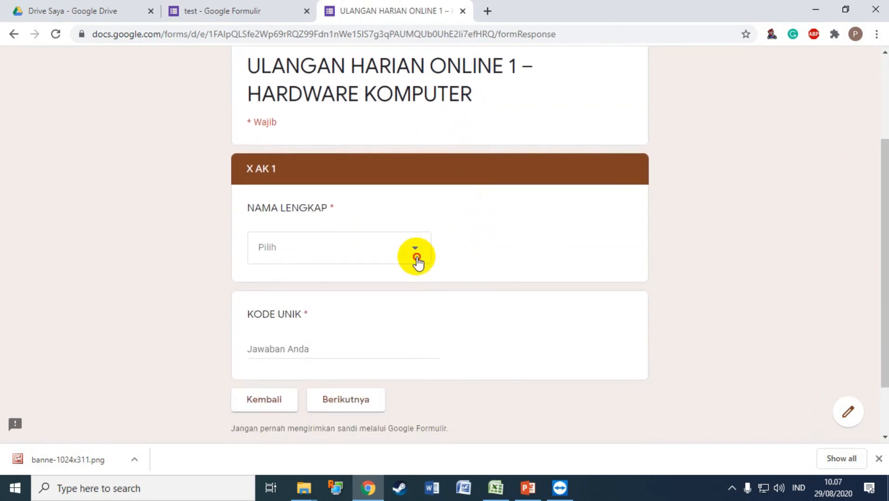
left_click(417, 260)
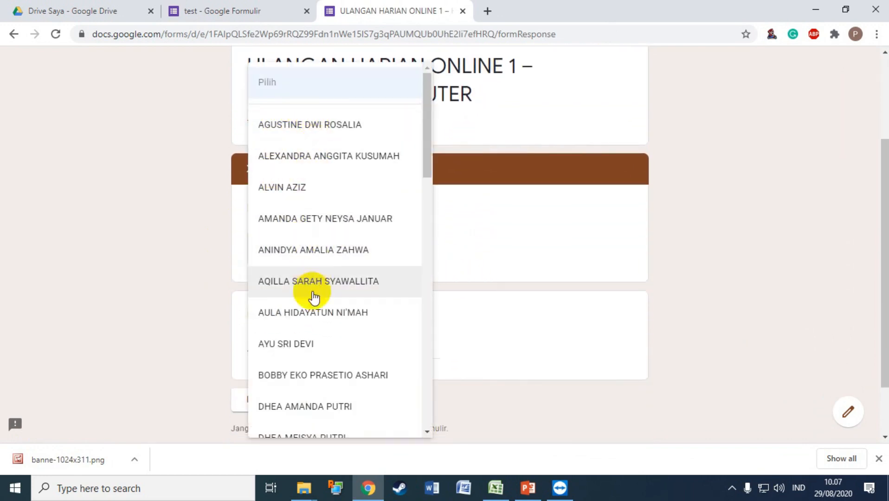
scroll(314, 297, "down", 18)
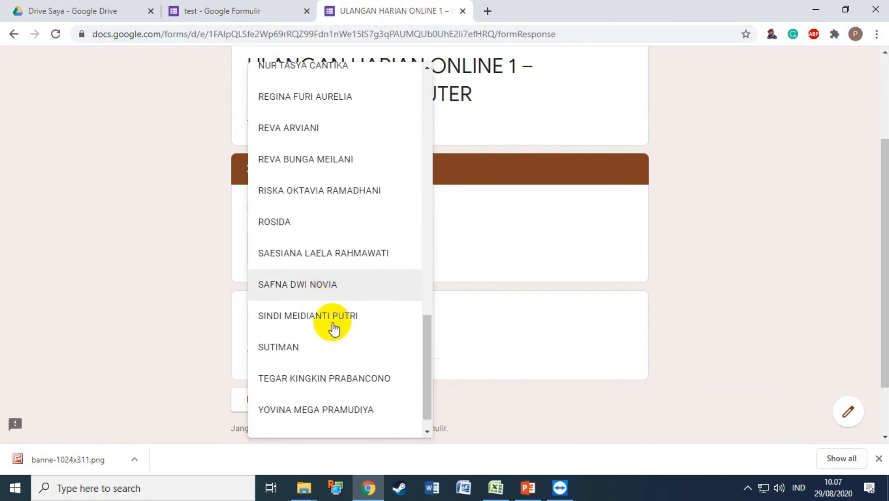
scroll(334, 328, "down", 1)
left_click_drag(425, 348, 426, 93)
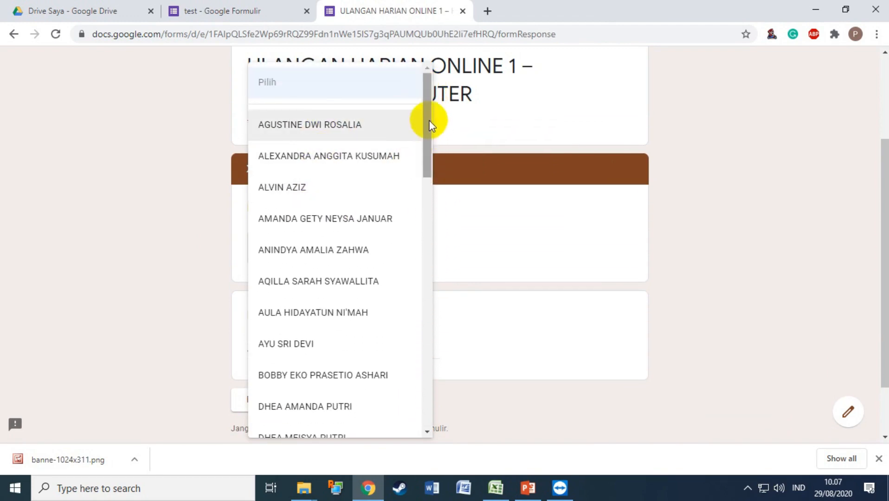
left_click_drag(431, 124, 411, 123)
scroll(399, 129, "up", 1)
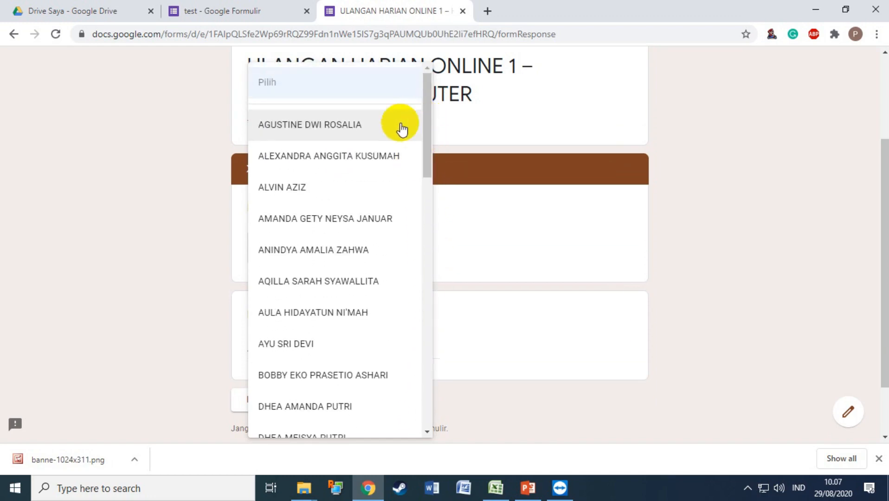
left_click(353, 132)
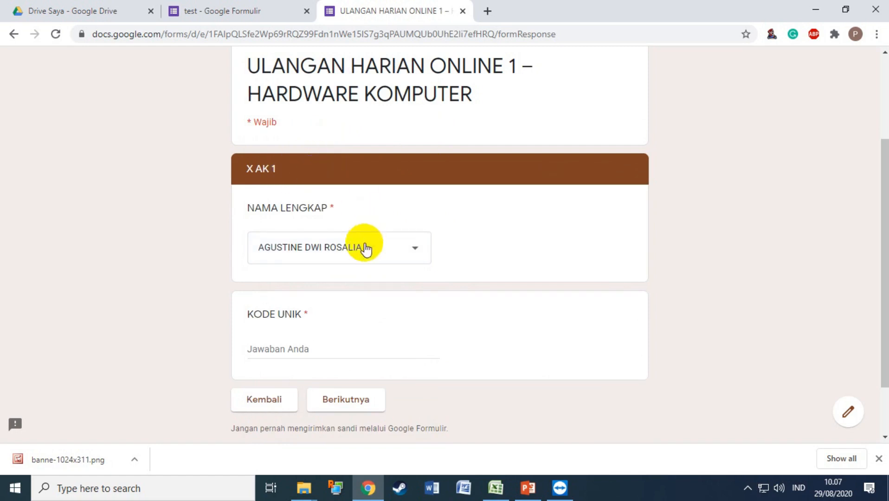
left_click(281, 395)
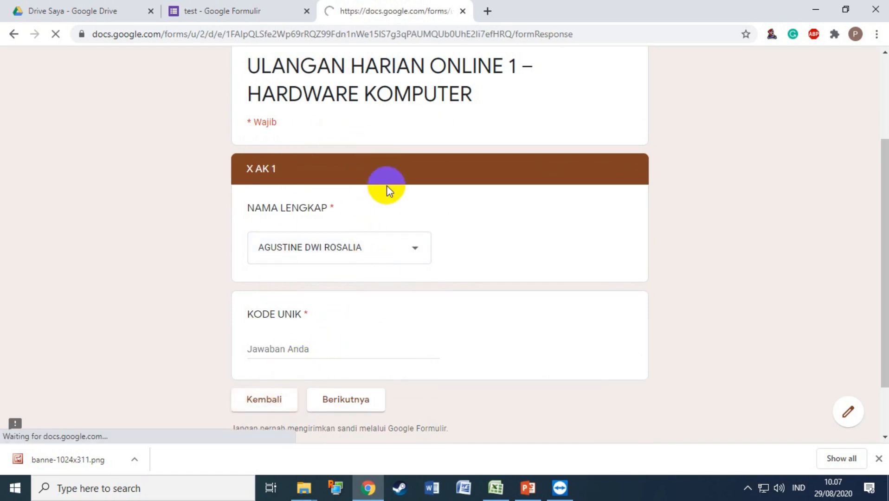
Choose class X AK – 2 and pick a student name in its section.
left_click(296, 375)
left_click(292, 381)
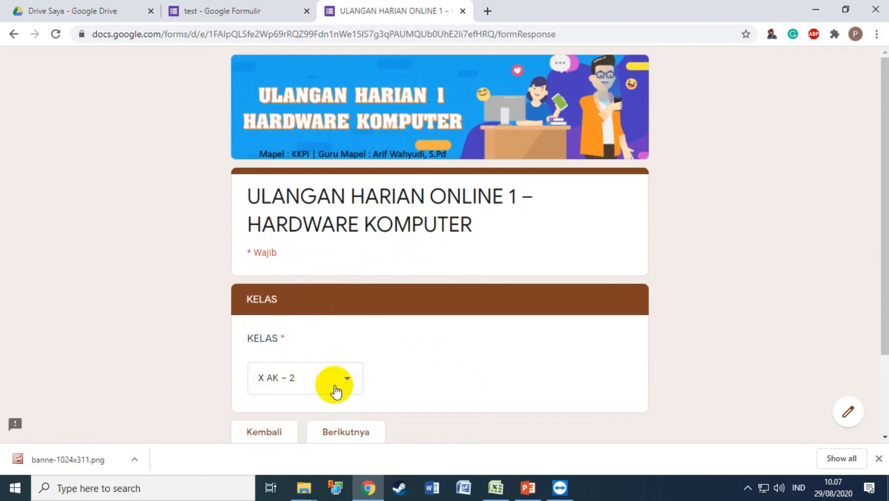
left_click(337, 436)
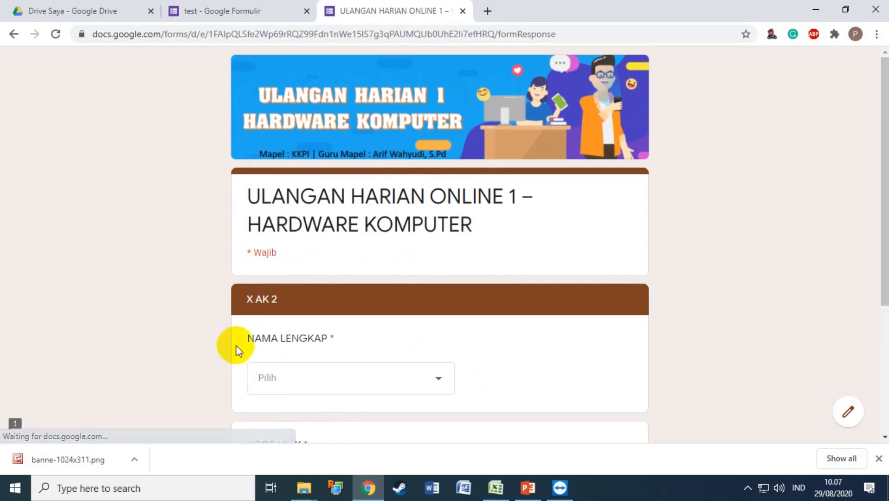
scroll(299, 319, "down", 3)
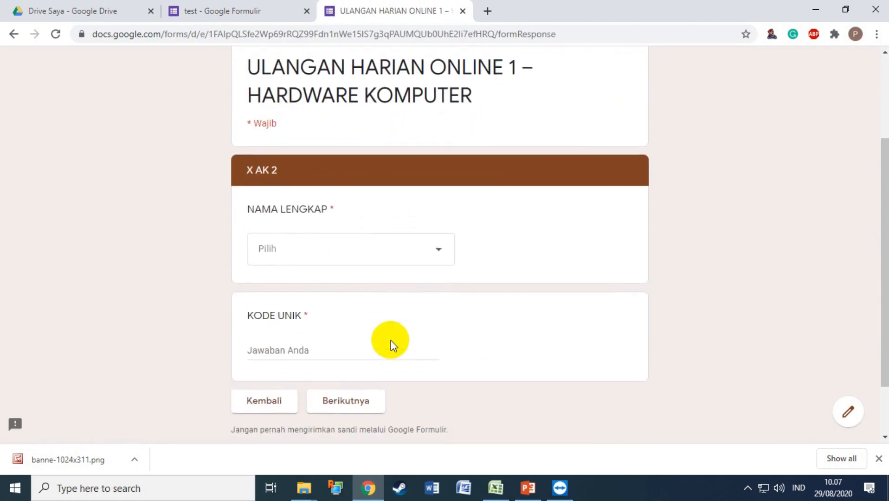
left_click(431, 253)
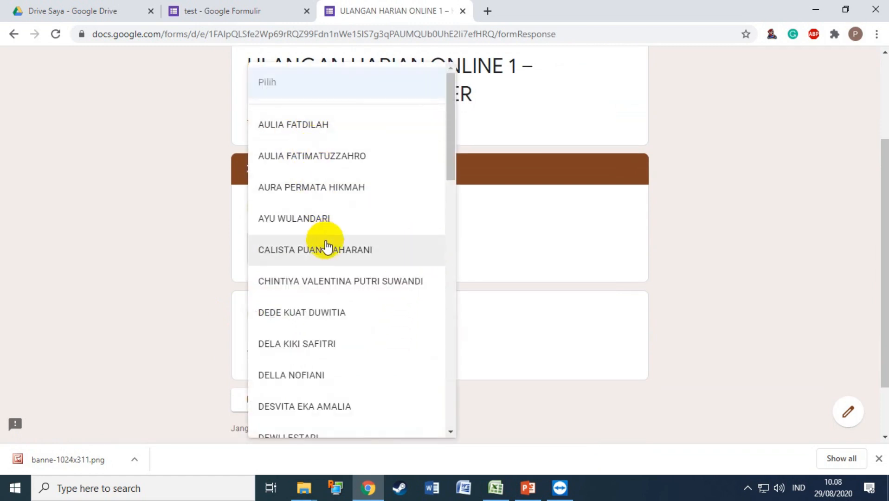
scroll(325, 352, "down", 1)
left_click(312, 325)
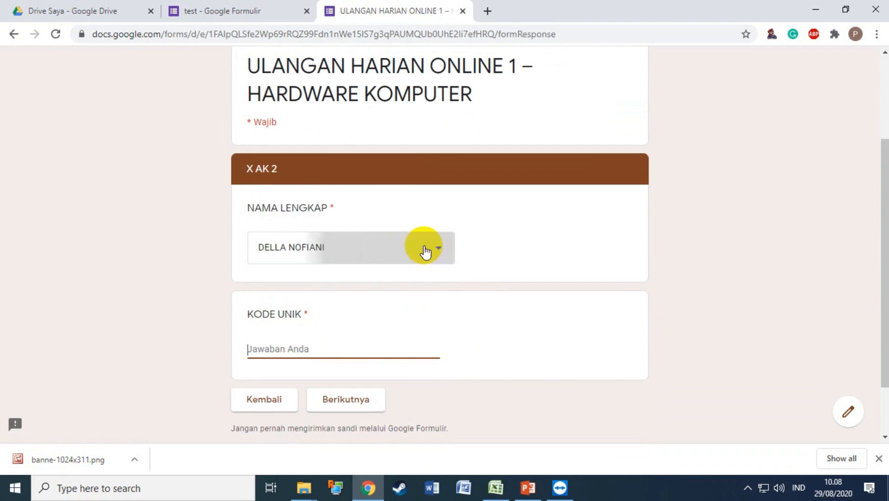
Switch to the first student name and submit the wrong code 12456, which is rejected.
left_click(423, 248)
scroll(405, 260, "up", 2)
left_click(330, 126)
left_click(282, 349)
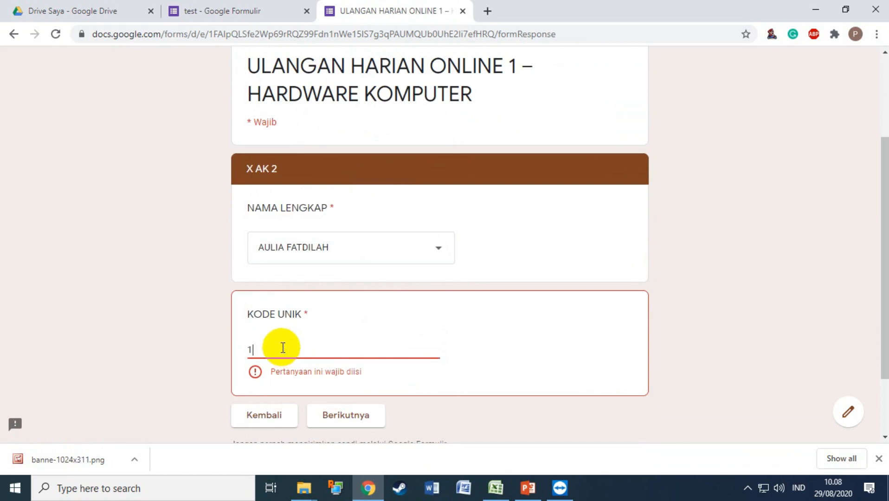
scroll(321, 348, "down", 2)
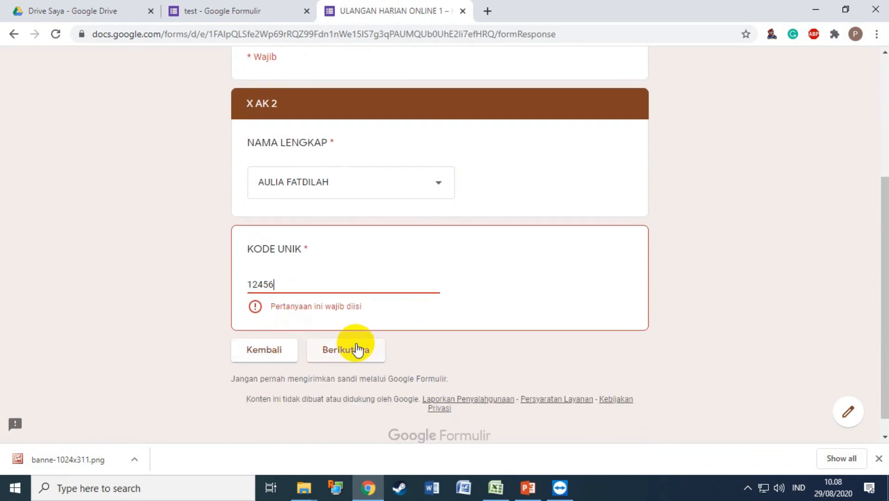
left_click(356, 355)
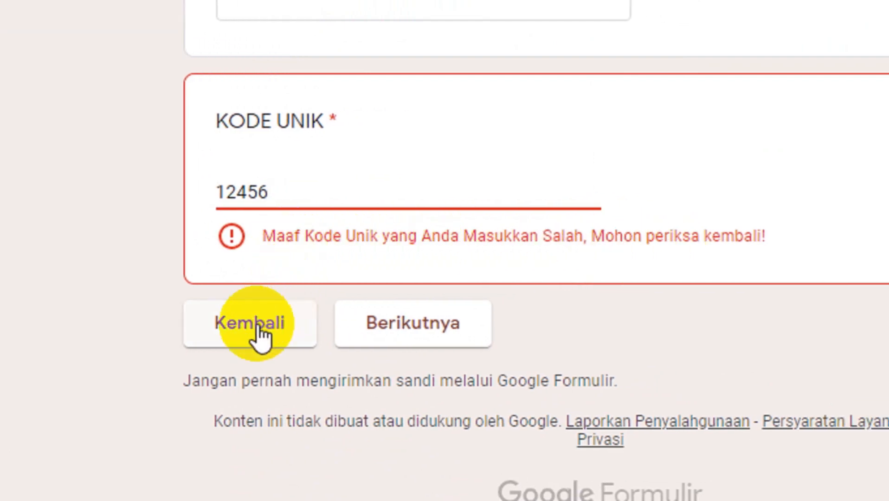
Copy the student's correct code from cell E42 of the Excel DAFTAR SISWA sheet into the clipboard.
left_click_drag(289, 200, 198, 180)
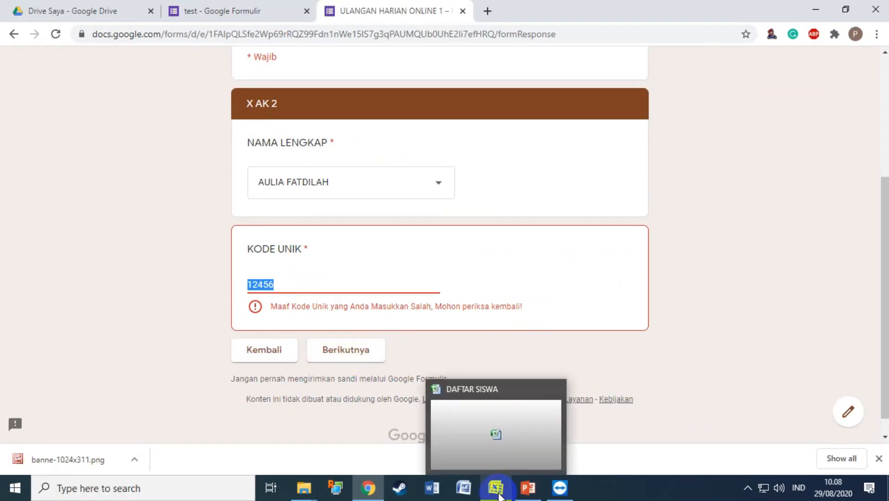
left_click(495, 487)
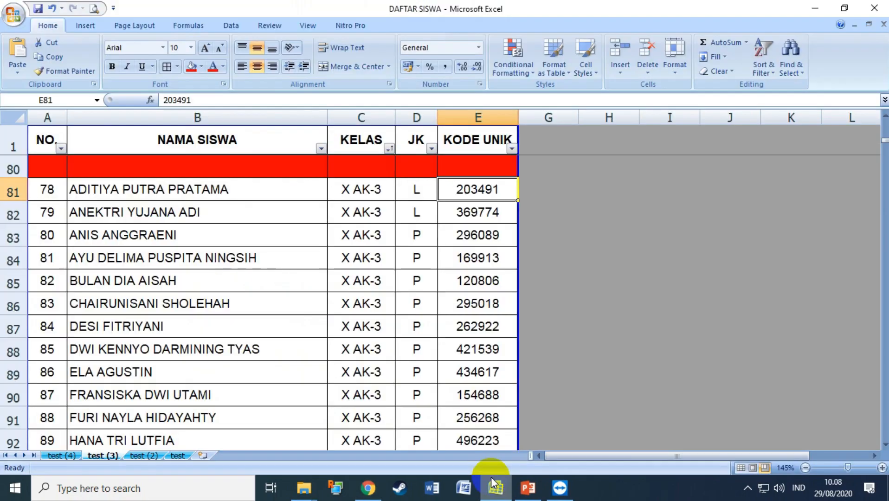
scroll(380, 332, "up", 6)
scroll(381, 331, "up", 7)
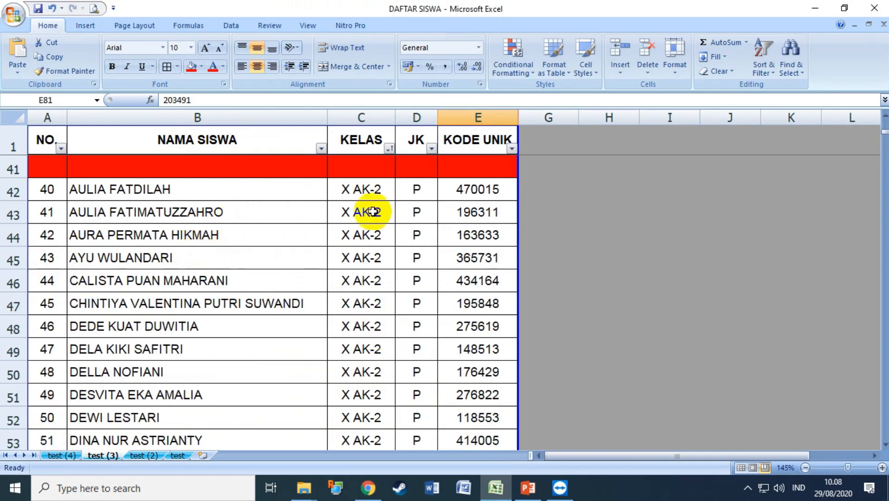
left_click(467, 189)
double_click(467, 189)
double_click(467, 190)
key("ctrl+c")
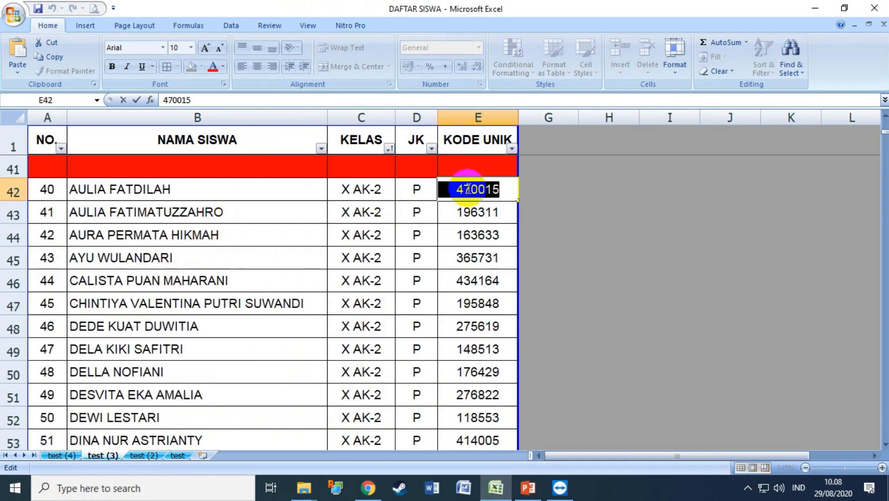
left_click(370, 486)
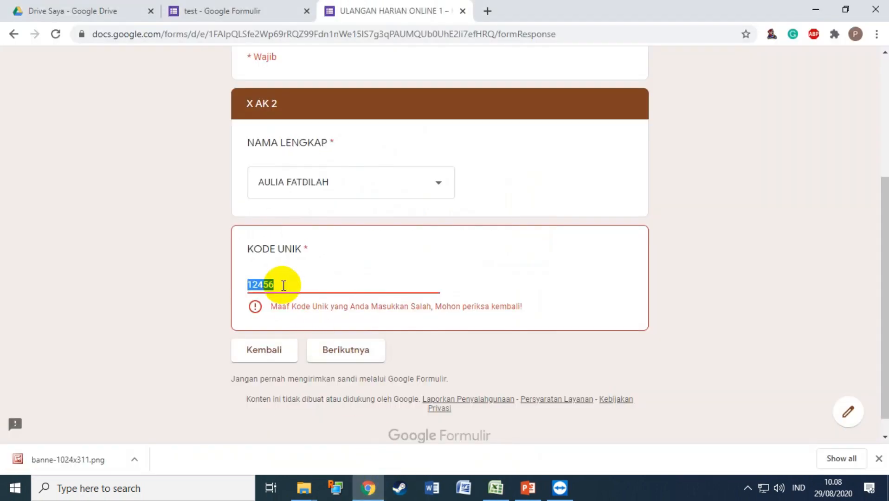
Paste the correct code, confirm a shortened code is rejected, then restore the final 5 and continue.
key("ctrl+v")
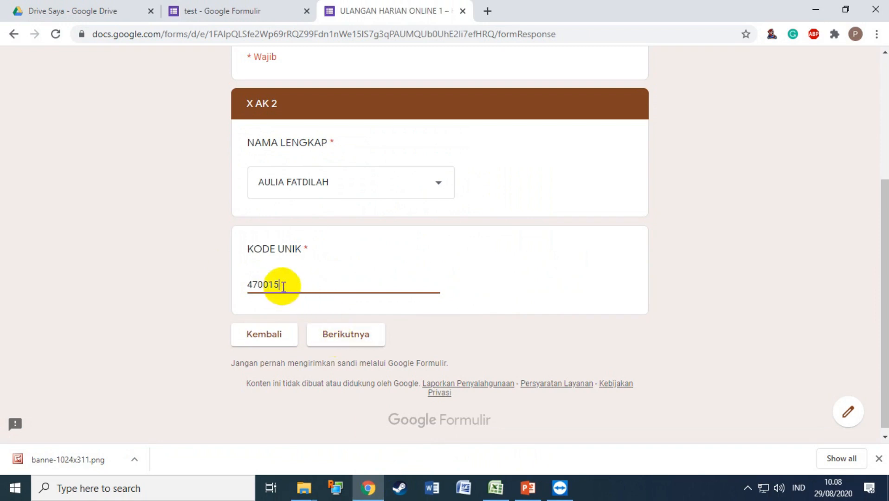
key("BackSpace")
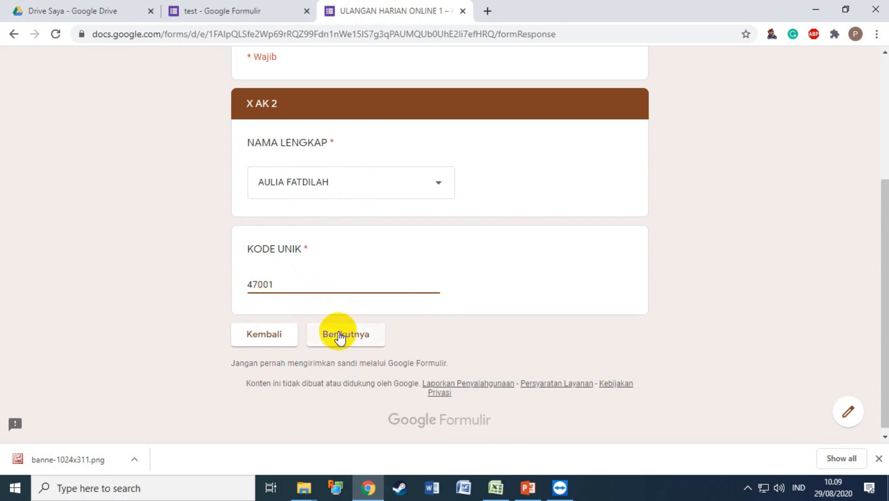
left_click(338, 335)
left_click(339, 285)
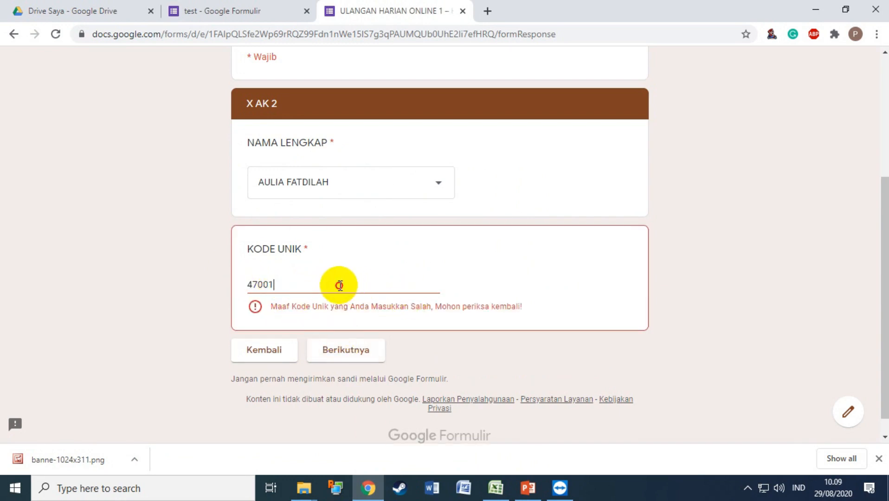
type("5")
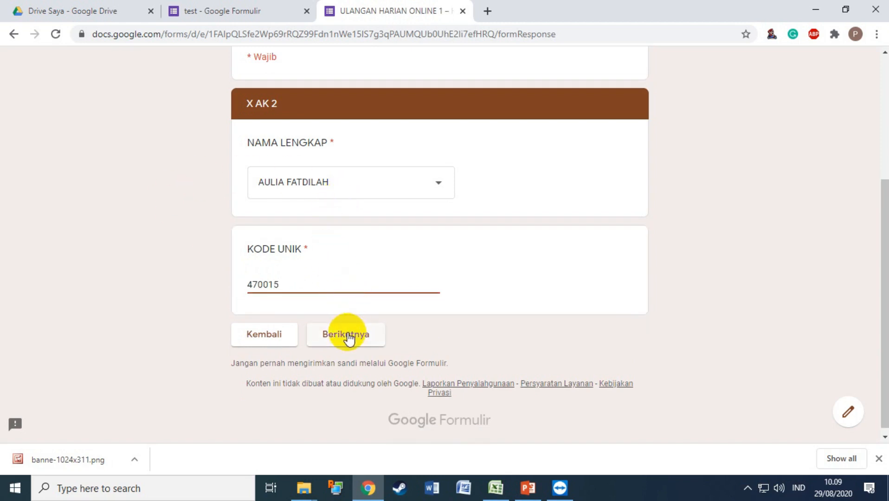
left_click(356, 336)
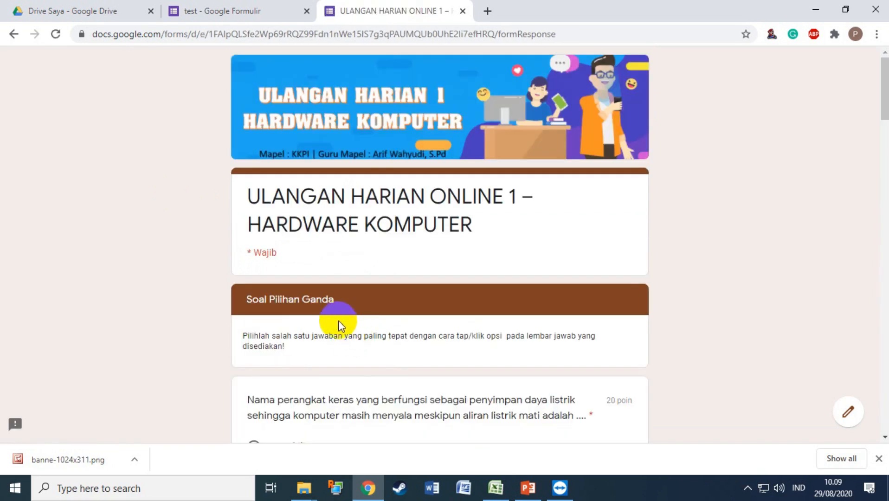
Review the first multiple-choice question, then return to the test form's editor.
scroll(352, 314, "down", 3)
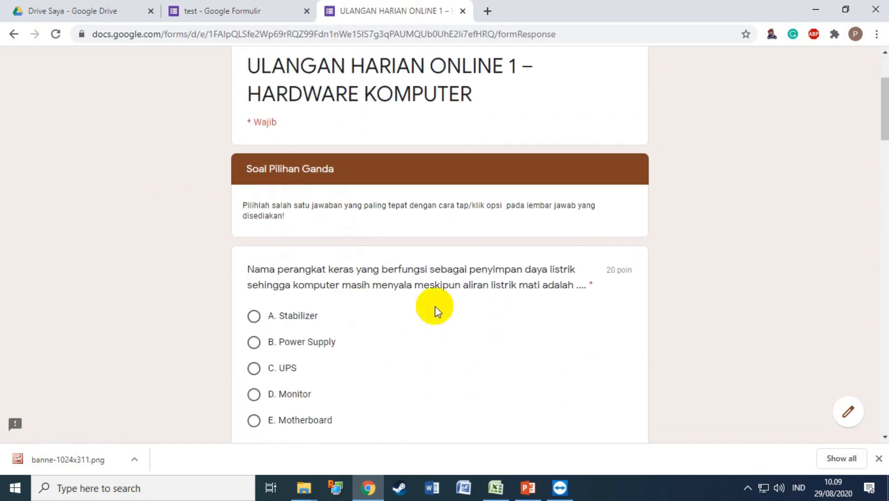
scroll(517, 304, "down", 2)
scroll(516, 301, "up", 3)
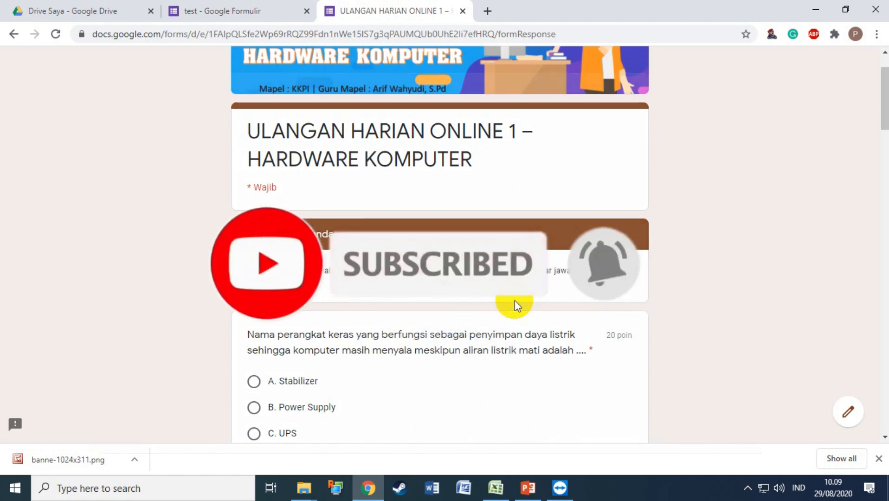
left_click(222, 5)
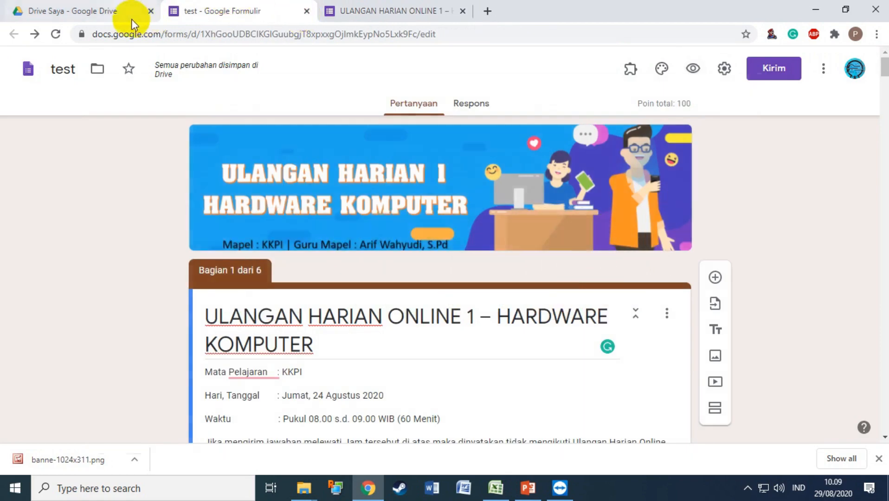
Copy the second ULANGAN HARIAN ONLINE form from Google Drive under the name 'UH 1 TES'.
left_click(103, 13)
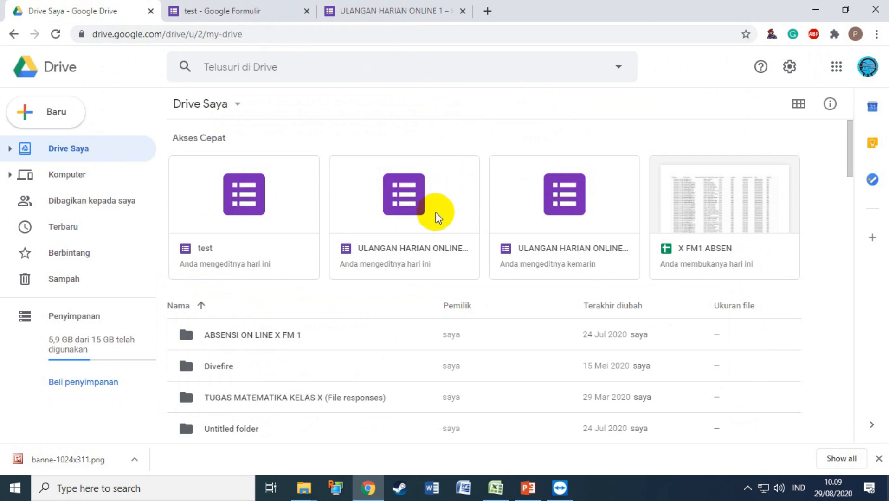
double_click(420, 228)
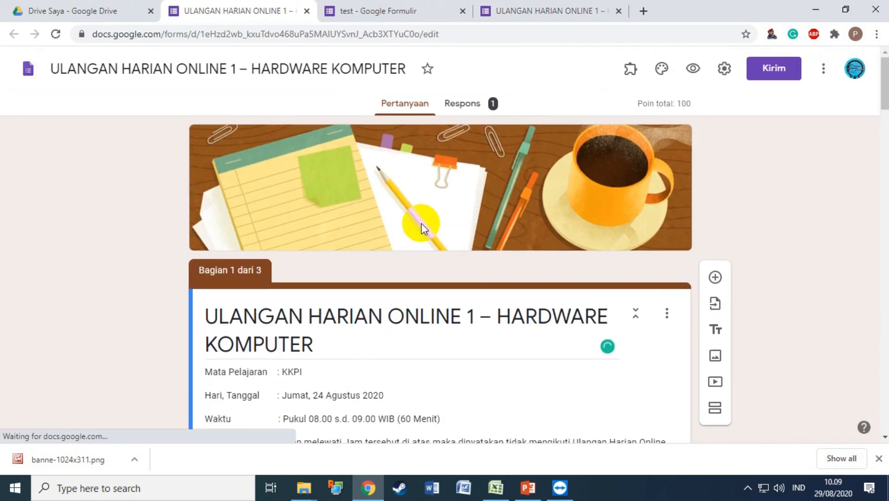
left_click(824, 71)
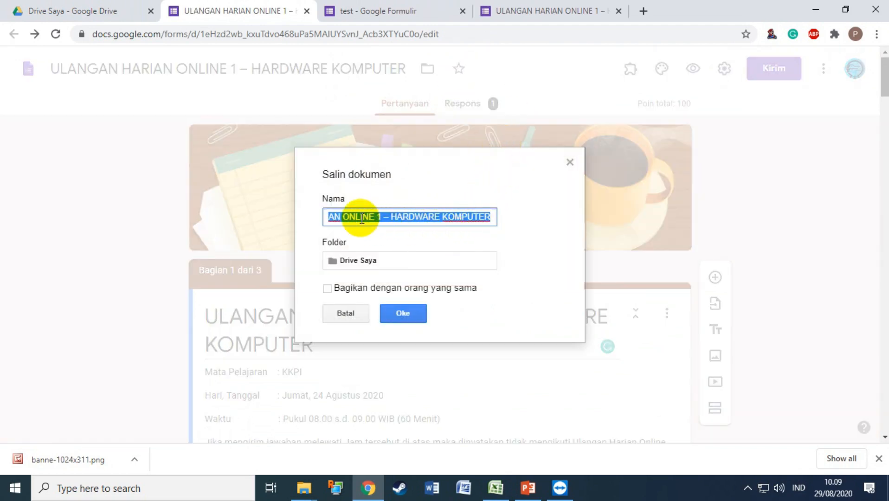
type("UH 1 TES")
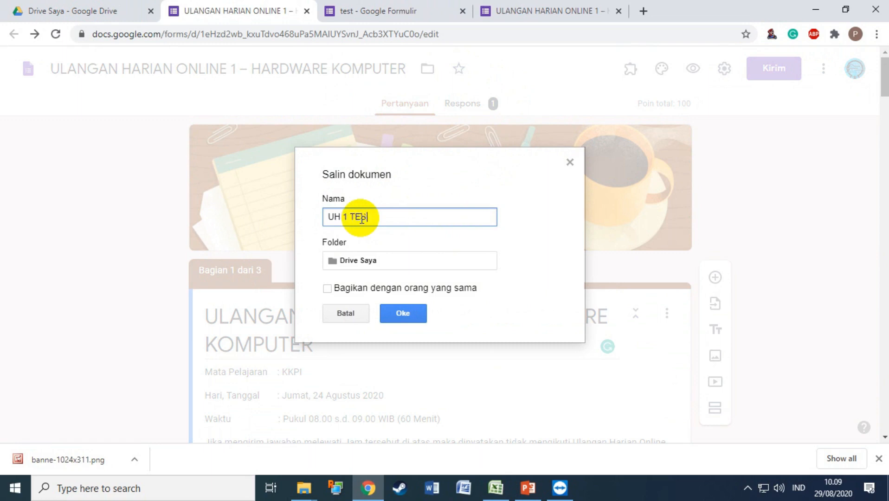
left_click(407, 316)
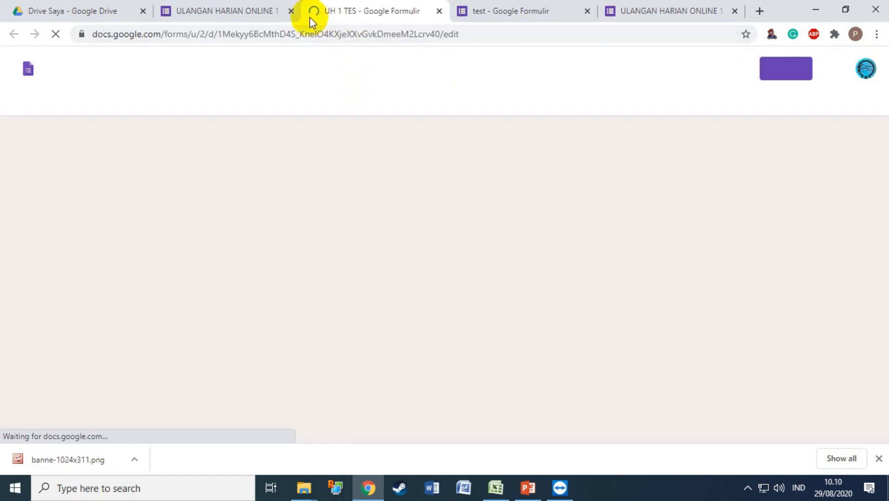
Close the original quiz, its response page and the test form tabs.
left_click(258, 14)
left_click(291, 11)
left_click(352, 14)
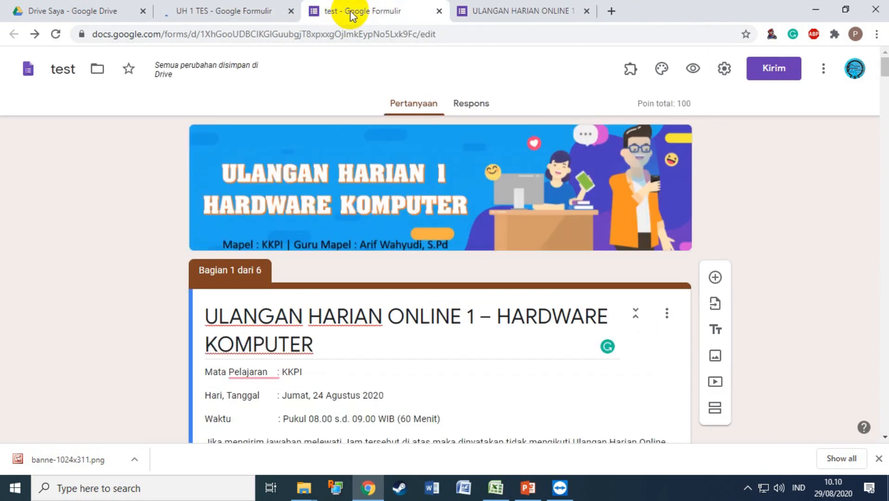
left_click(439, 10)
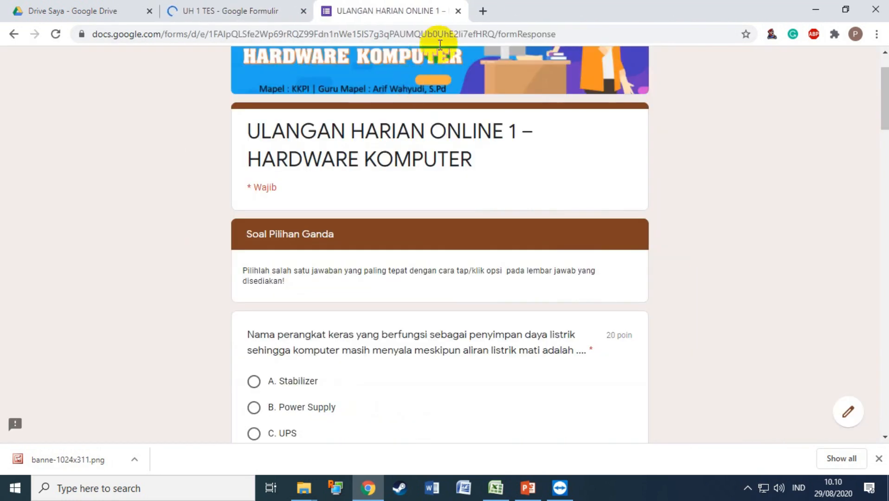
left_click(458, 10)
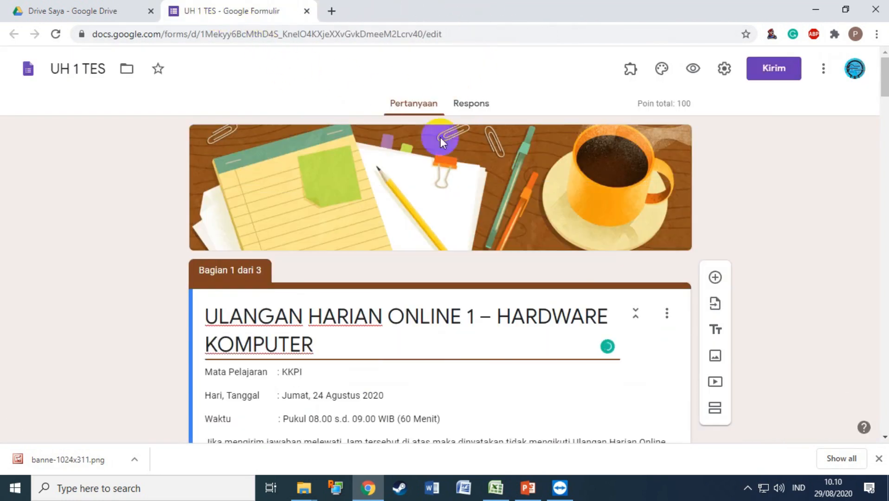
Scroll through the UH 1 TES editor to review its three sections.
scroll(497, 254, "down", 1)
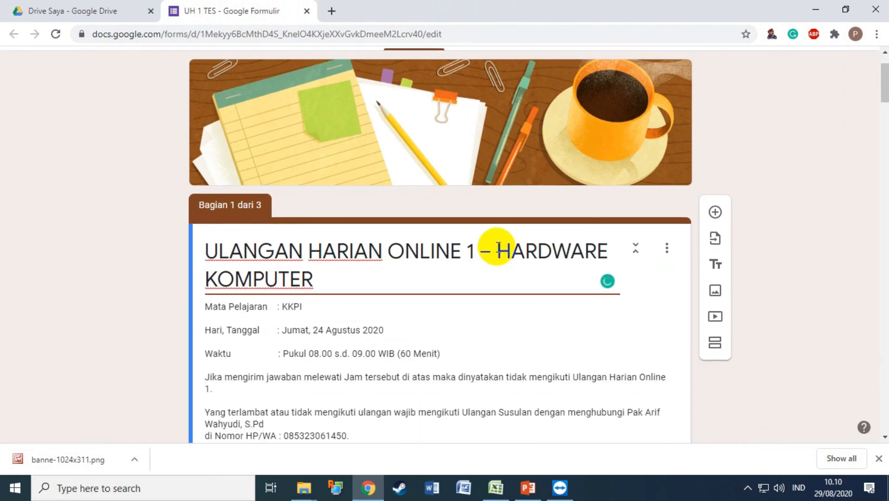
scroll(497, 254, "up", 1)
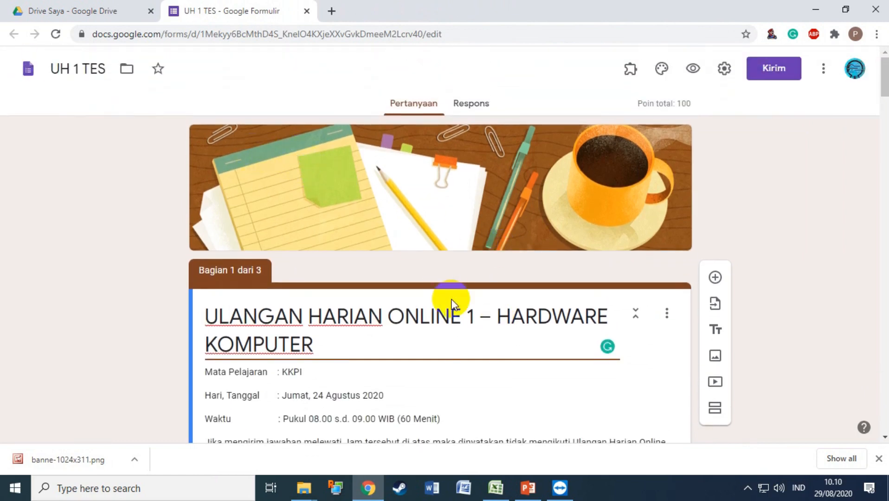
scroll(452, 301, "down", 5)
scroll(397, 257, "up", 1)
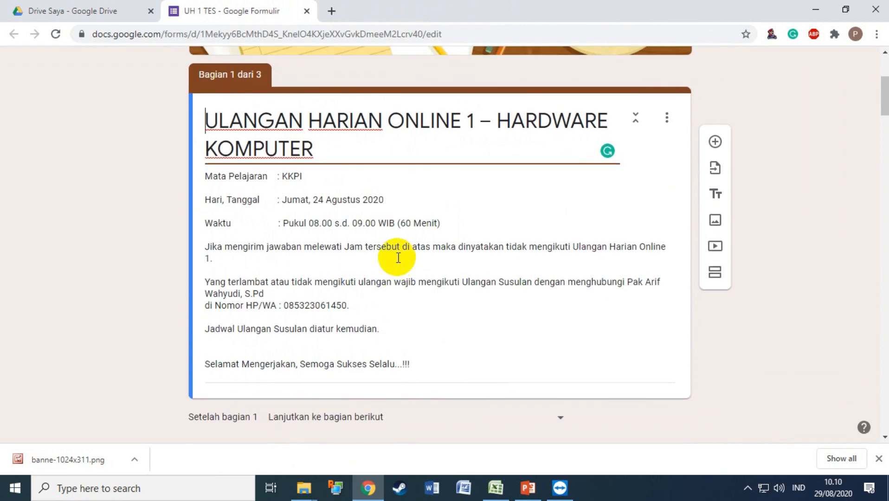
scroll(398, 258, "down", 20)
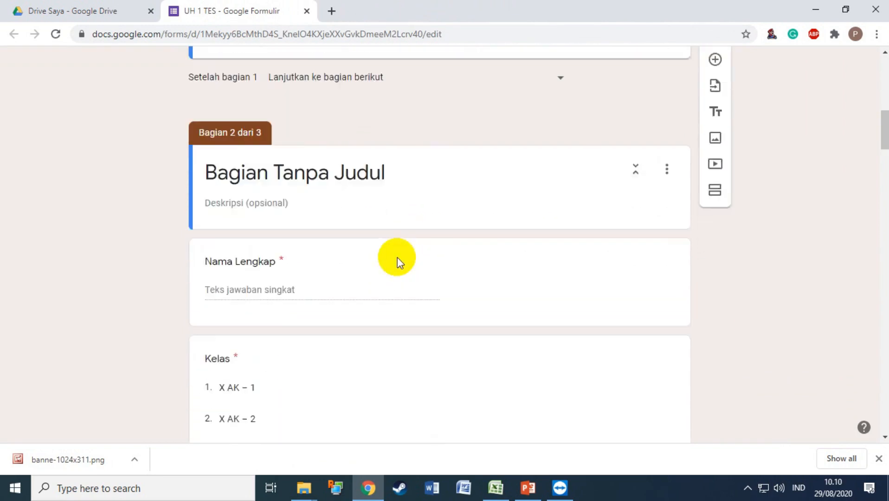
scroll(398, 257, "down", 4)
scroll(391, 222, "up", 4)
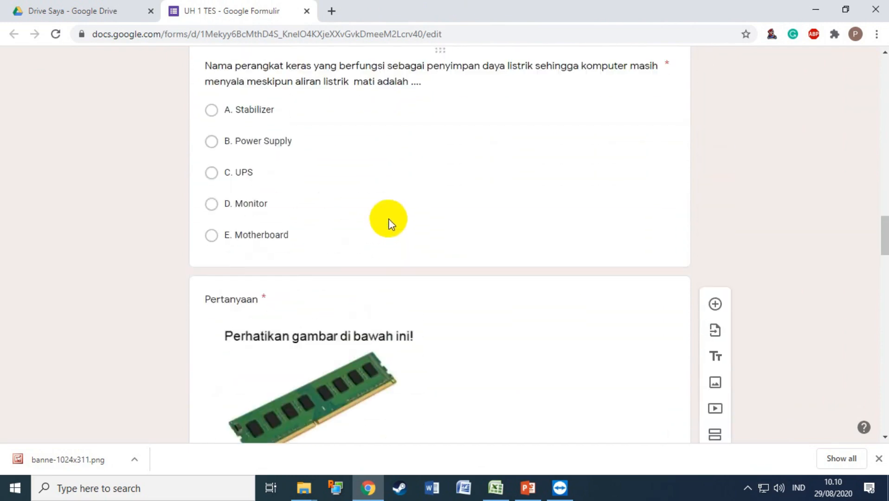
scroll(281, 282, "down", 3)
scroll(444, 357, "up", 20)
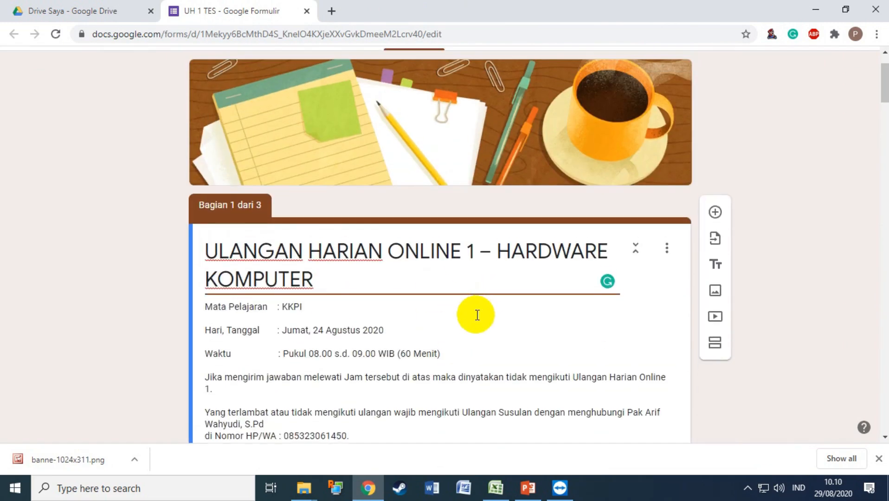
scroll(477, 316, "up", 2)
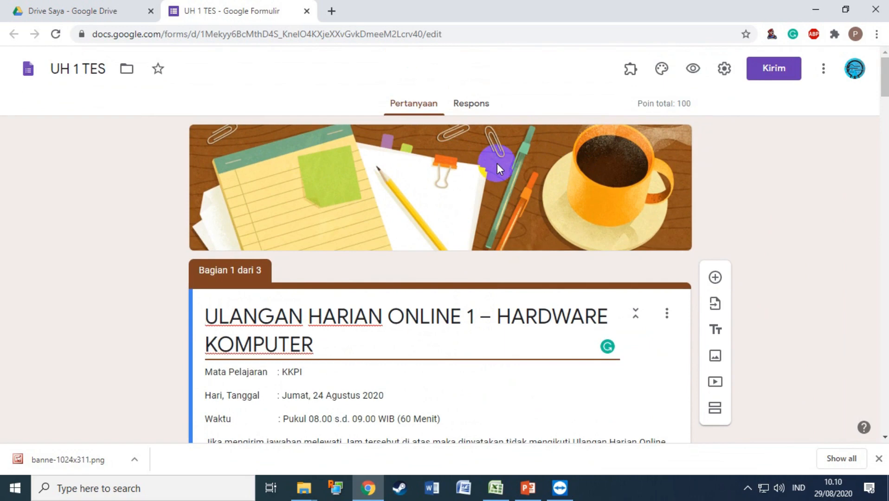
Remove the old header and upload the UH 1 image from Local Disk (F:) for the header.
left_click(663, 71)
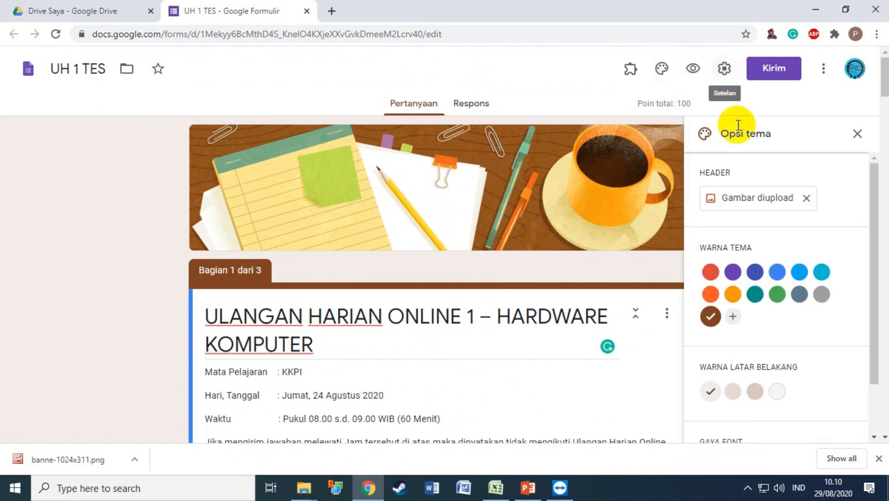
left_click(806, 198)
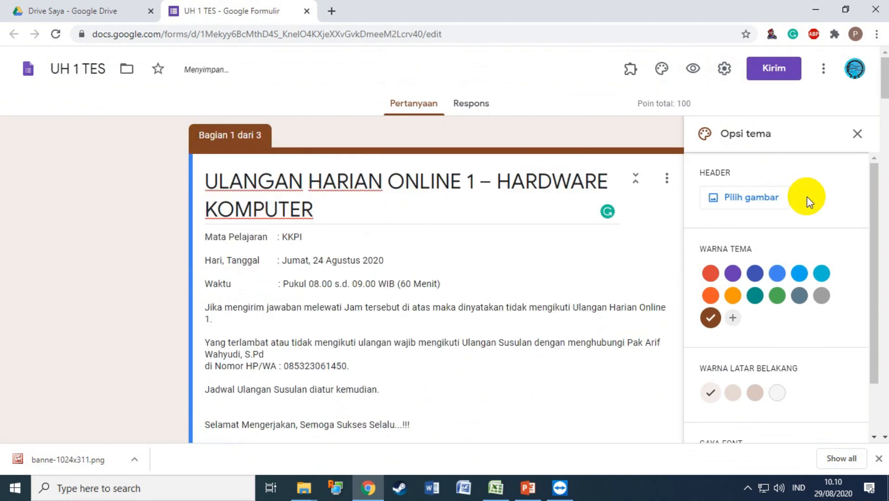
left_click(745, 204)
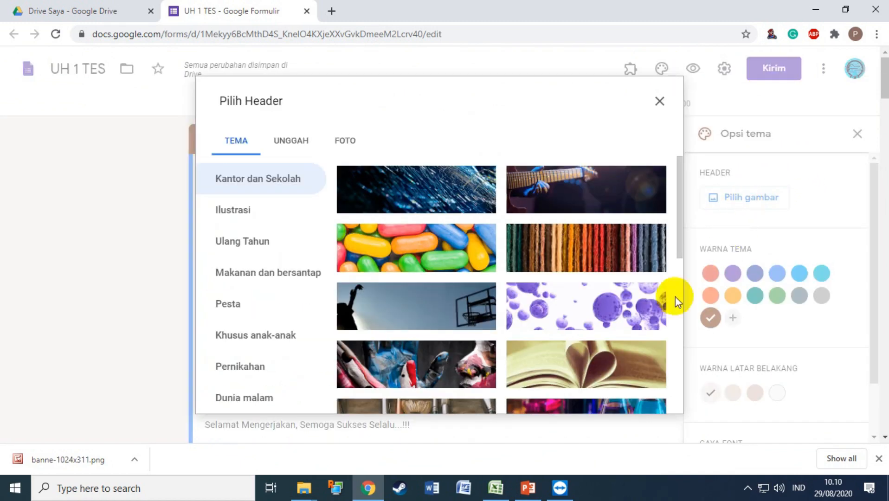
left_click(294, 144)
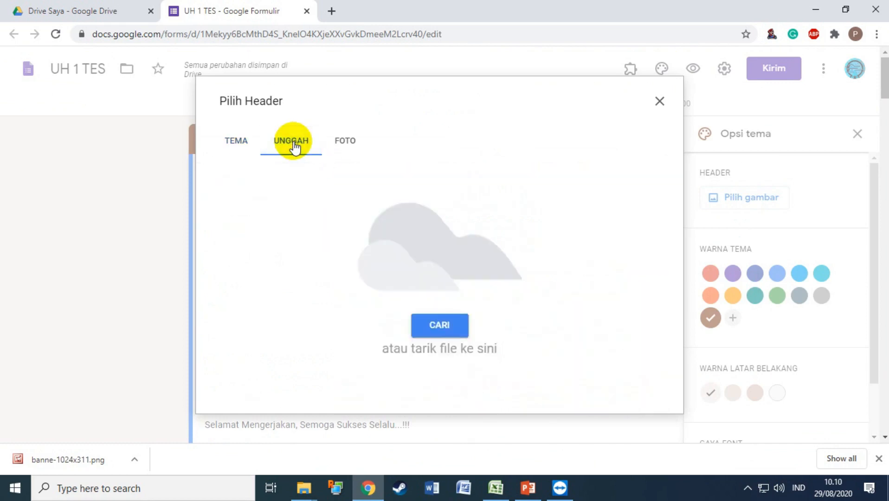
left_click(446, 326)
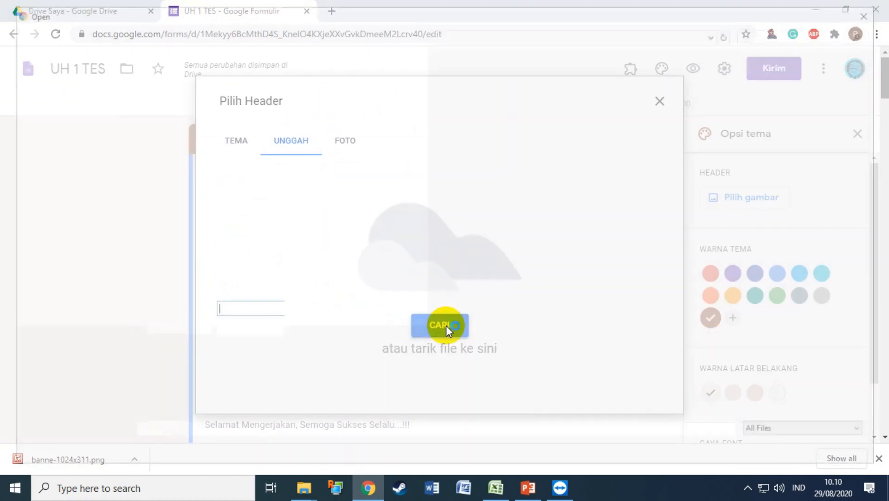
left_click(84, 298)
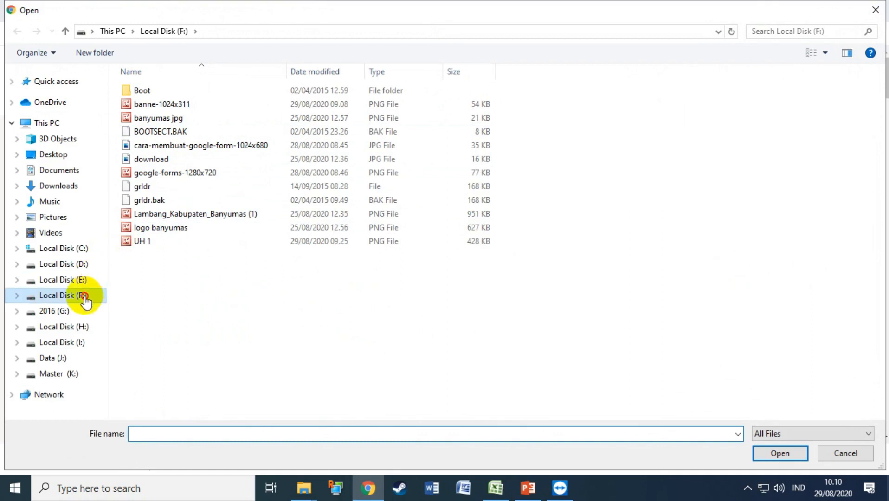
left_click(152, 242)
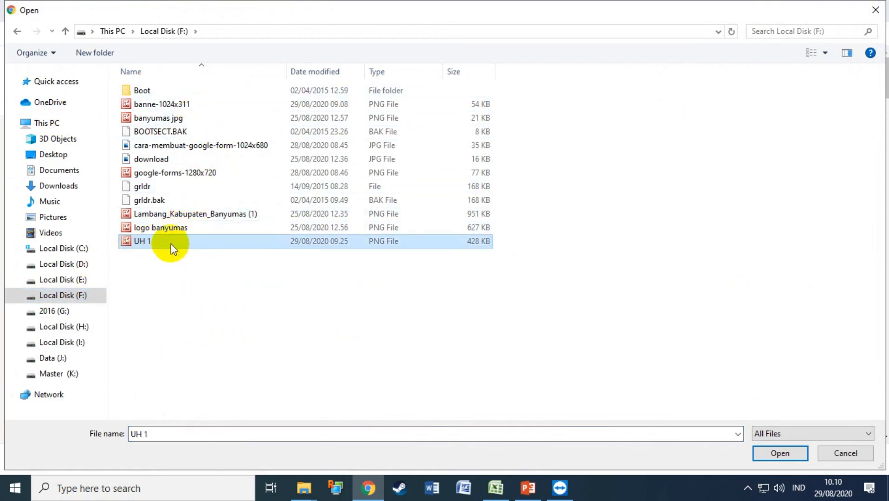
left_click(761, 451)
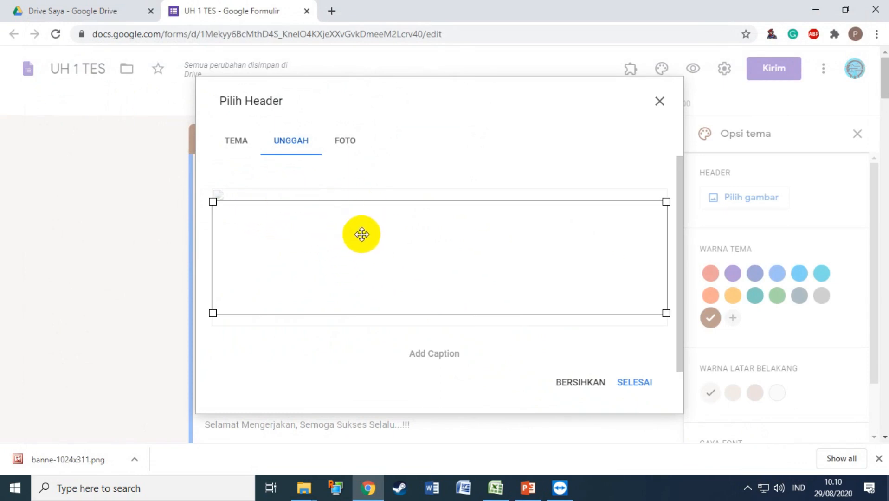
Apply the uploaded hardware banner as the header and set the theme colour to blue.
left_click(634, 384)
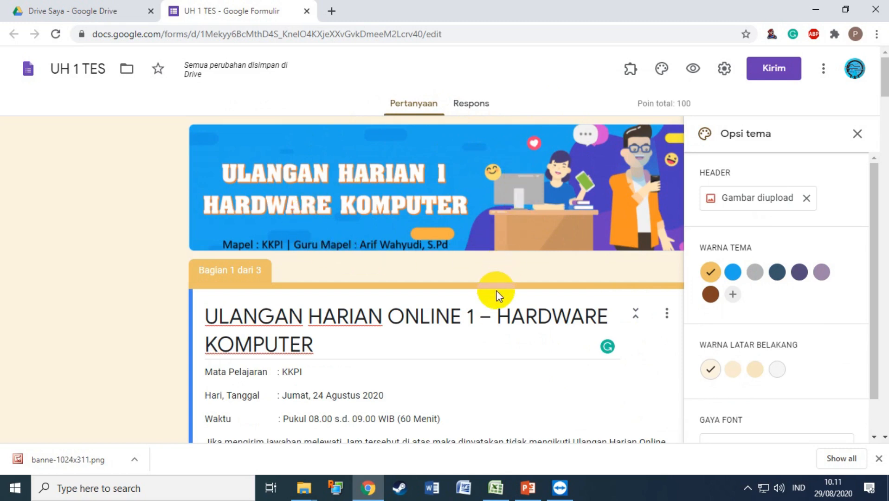
scroll(497, 294, "down", 4)
scroll(496, 293, "up", 3)
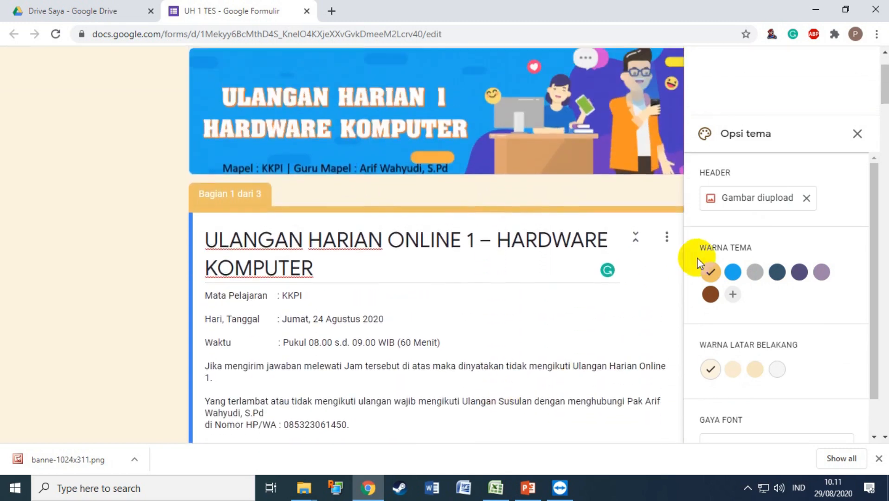
left_click(733, 272)
scroll(585, 284, "up", 1)
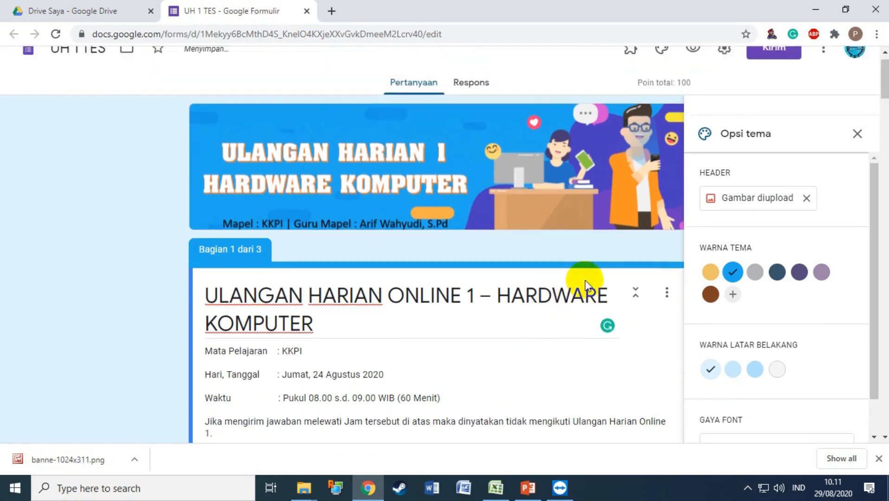
left_click(856, 134)
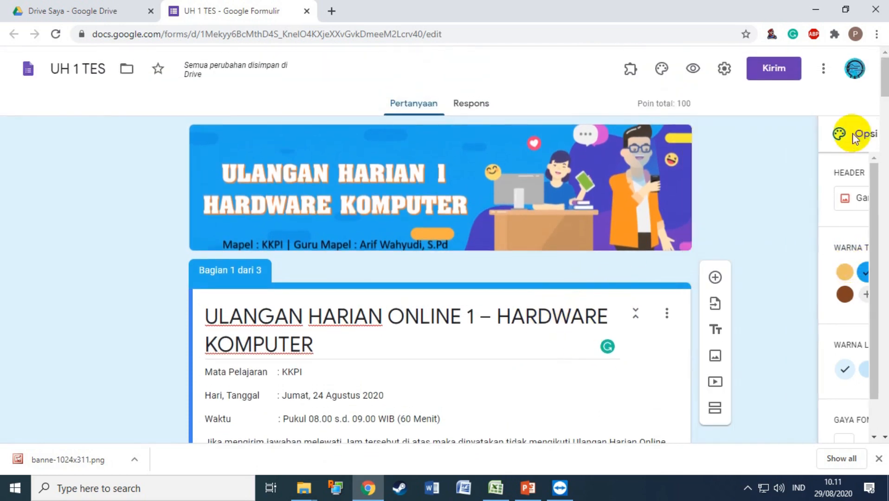
Title the untitled second section KELAS.
scroll(540, 218, "down", 5)
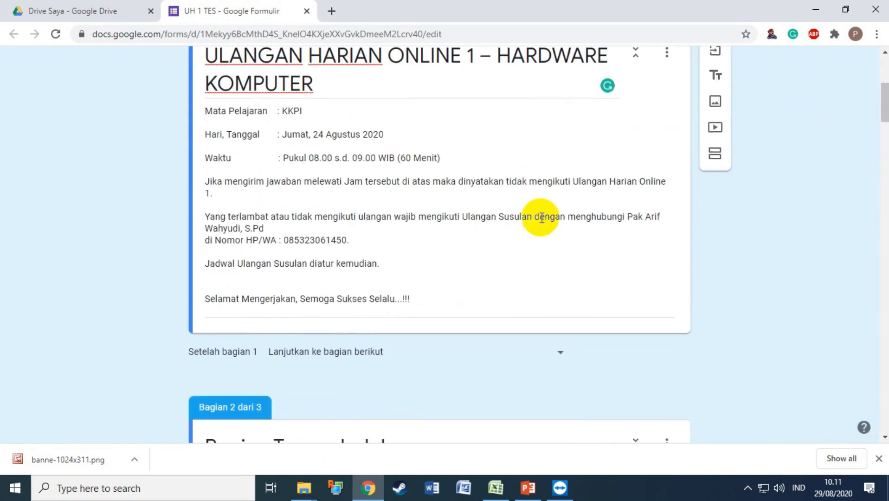
scroll(540, 217, "down", 5)
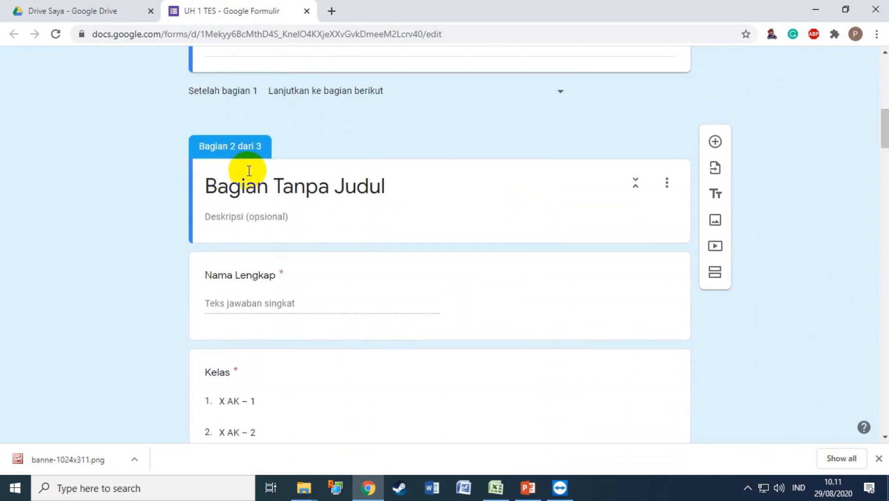
left_click(245, 193)
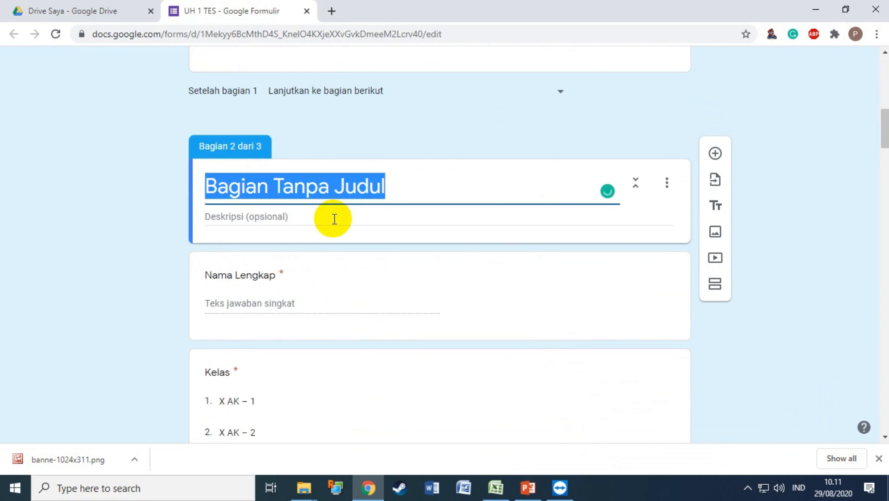
type("KELAS")
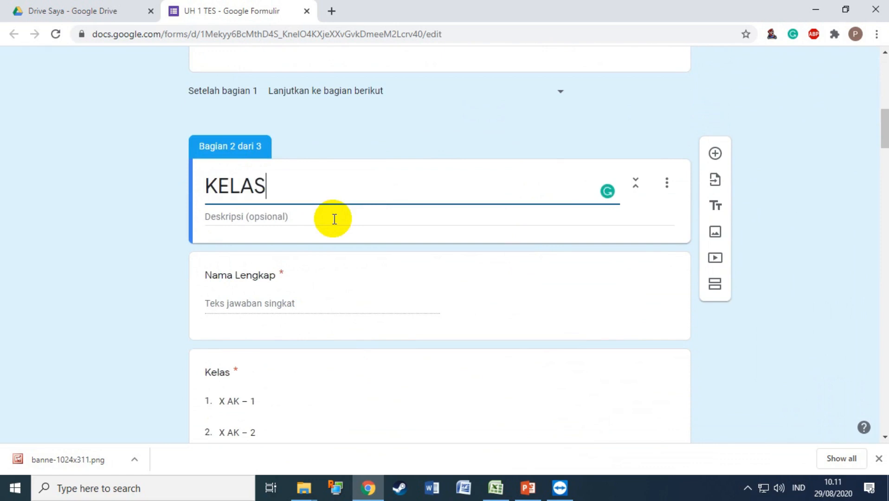
Delete the Nama Lengkap and TOKEN questions.
left_click(233, 273)
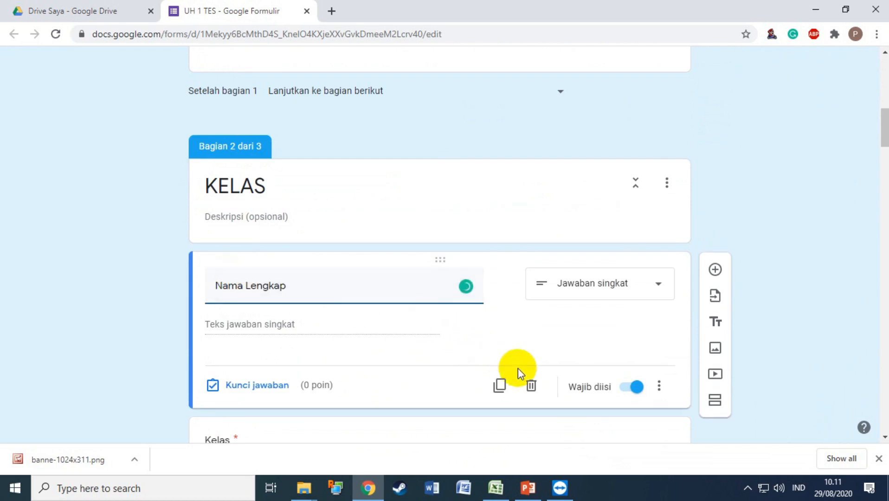
left_click(531, 386)
scroll(418, 303, "down", 10)
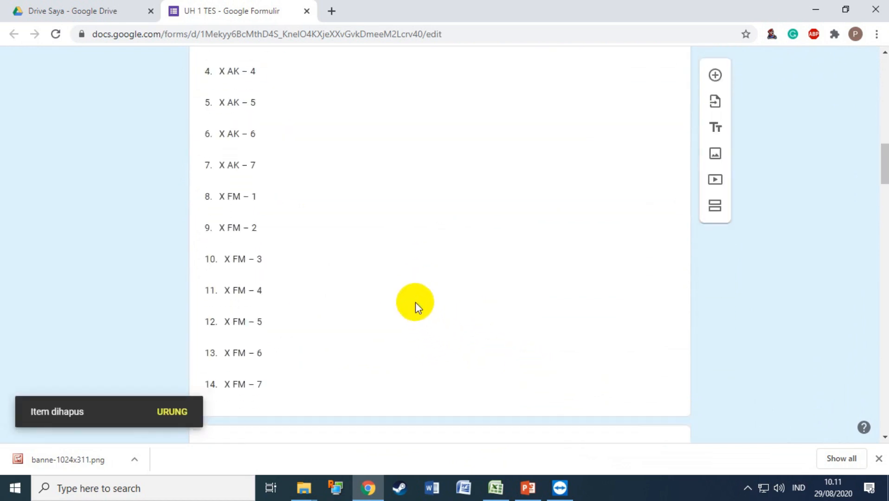
left_click(218, 253)
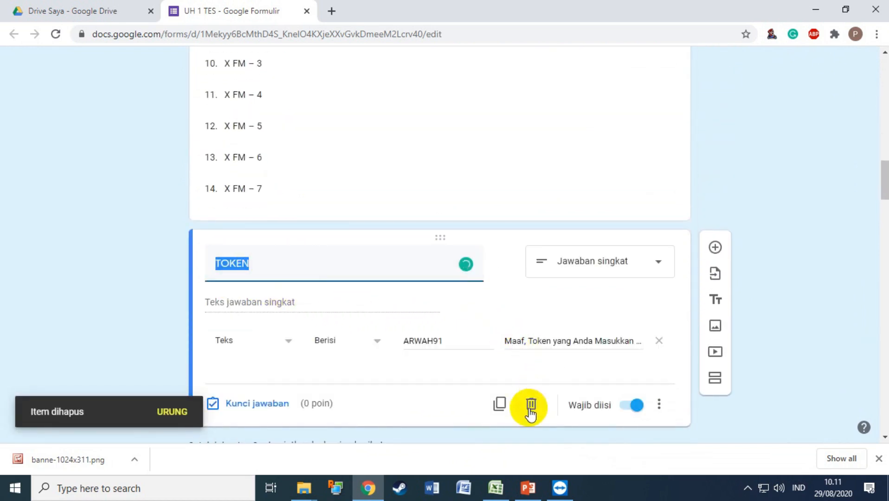
left_click(531, 404)
Remove the Kelas options from X AK – 4 onward, keeping X AK – 1 to X AK – 3.
scroll(439, 255, "up", 5)
scroll(438, 255, "up", 3)
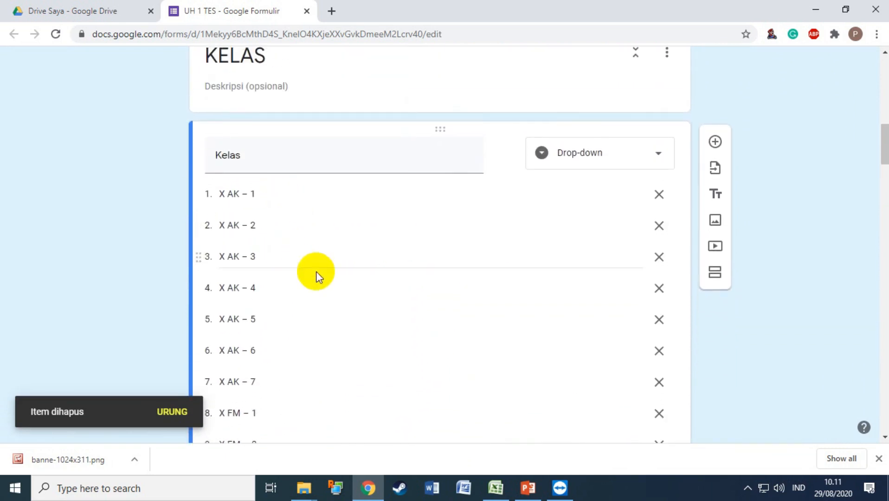
left_click(661, 288)
left_click(661, 289)
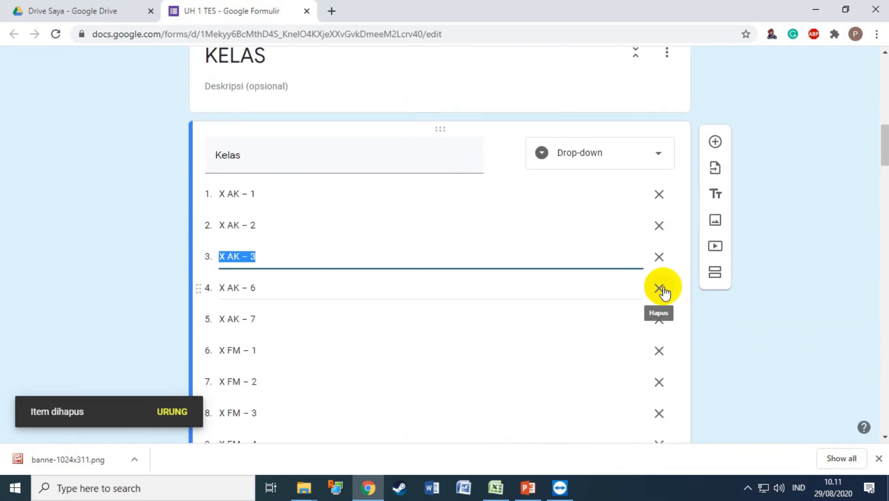
left_click(661, 288)
left_click(662, 288)
left_click(661, 289)
left_click(661, 288)
left_click(662, 289)
left_click(661, 289)
left_click(661, 289)
left_click(661, 288)
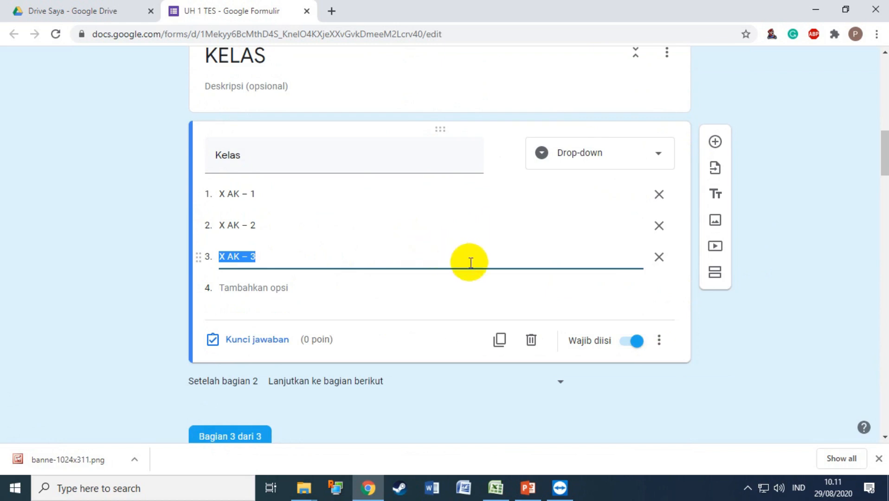
Add a new section after the Kelas question, titled 'X AK - 1'.
left_click(720, 278)
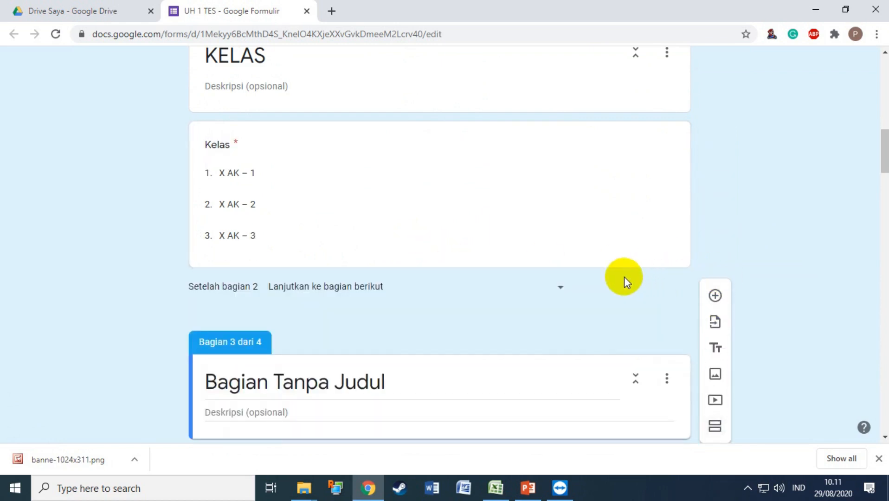
triple_click(387, 252)
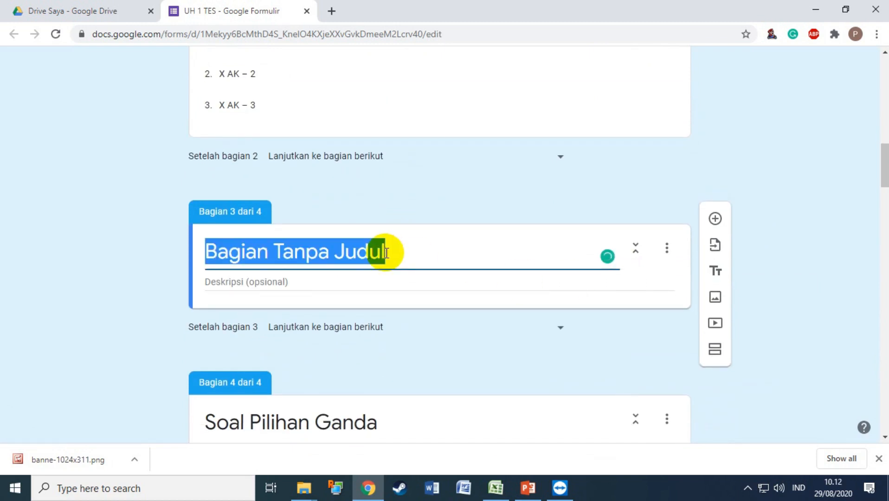
type("X AK - 1")
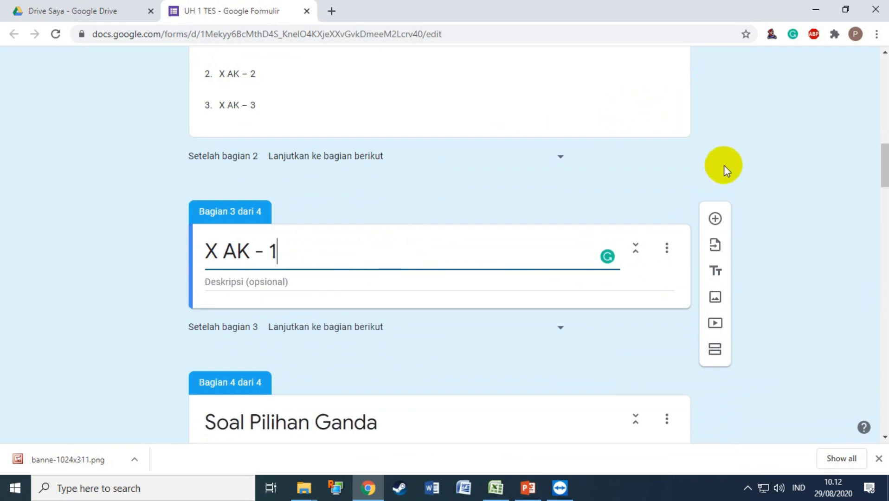
Add a required drop-down question named NAMA LENGKAP to the section.
left_click(715, 218)
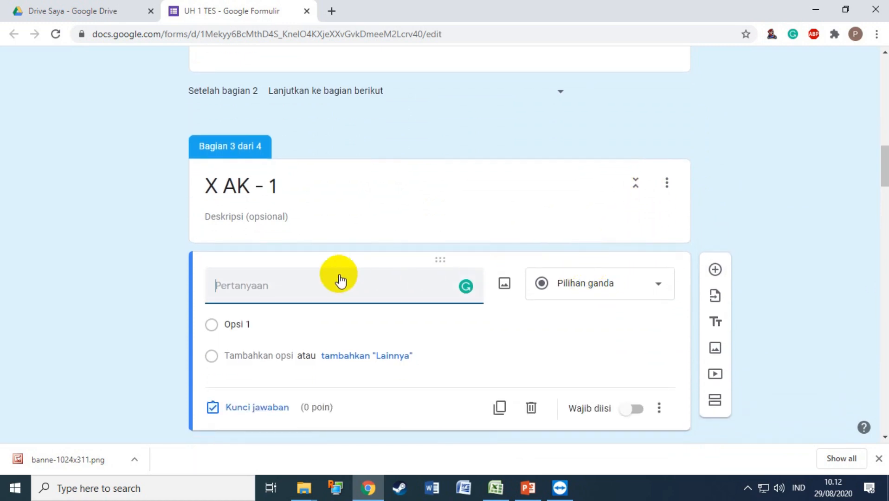
type("NAMA LENGKAP")
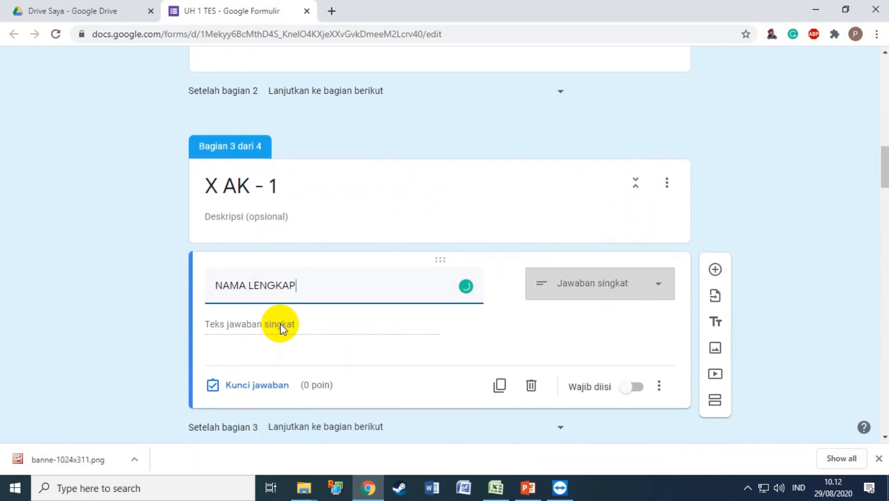
left_click(638, 388)
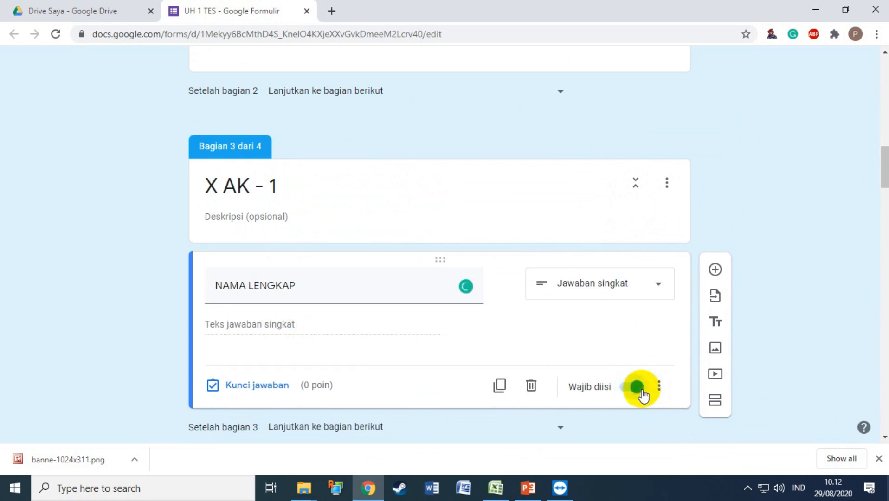
left_click(654, 284)
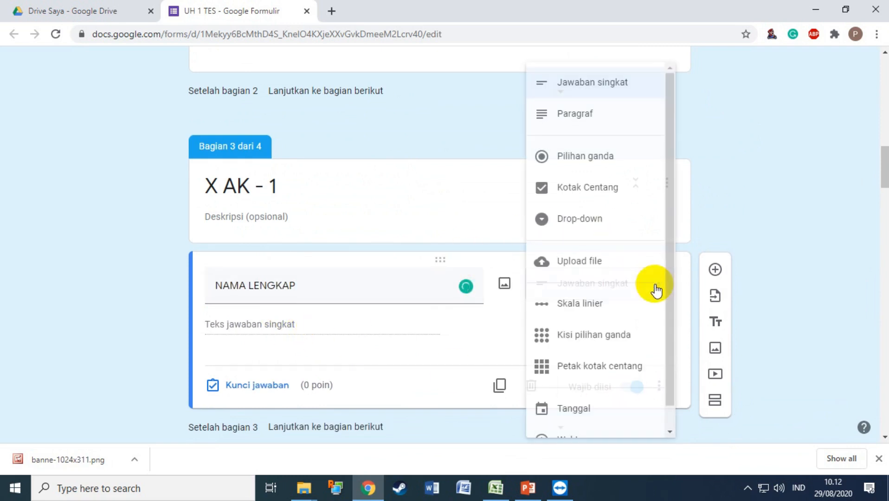
left_click(584, 225)
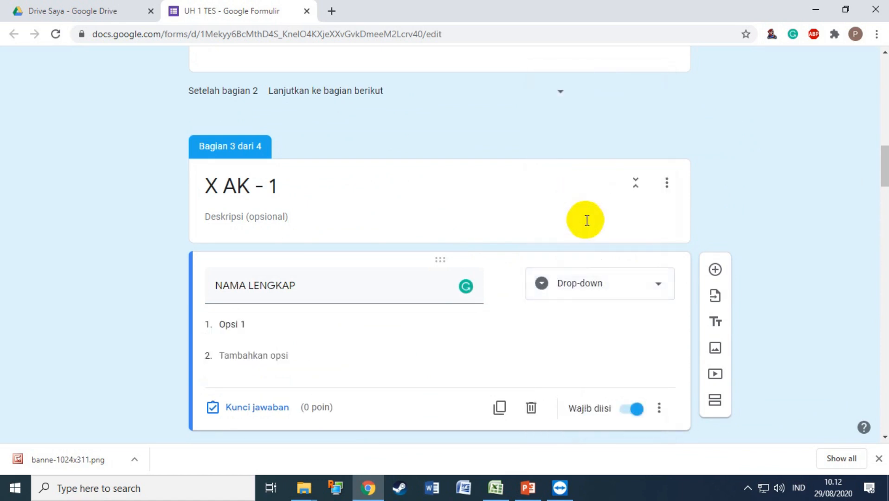
scroll(531, 292, "down", 1)
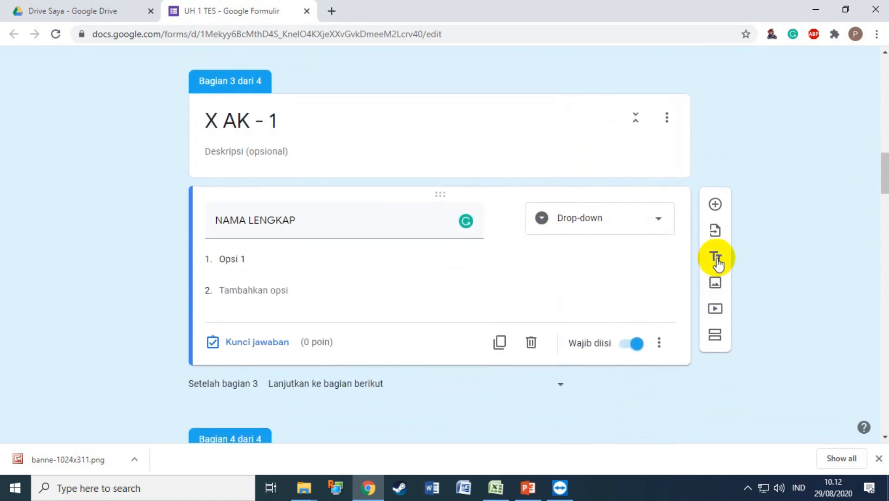
Add a KODE UNIK question below NAMA LENGKAP without the automatic number validation.
left_click(714, 205)
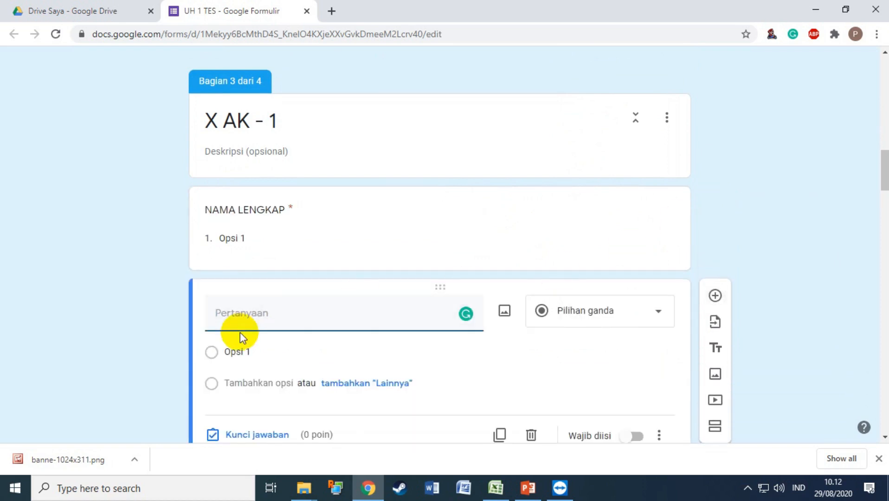
type("KODE UNIK")
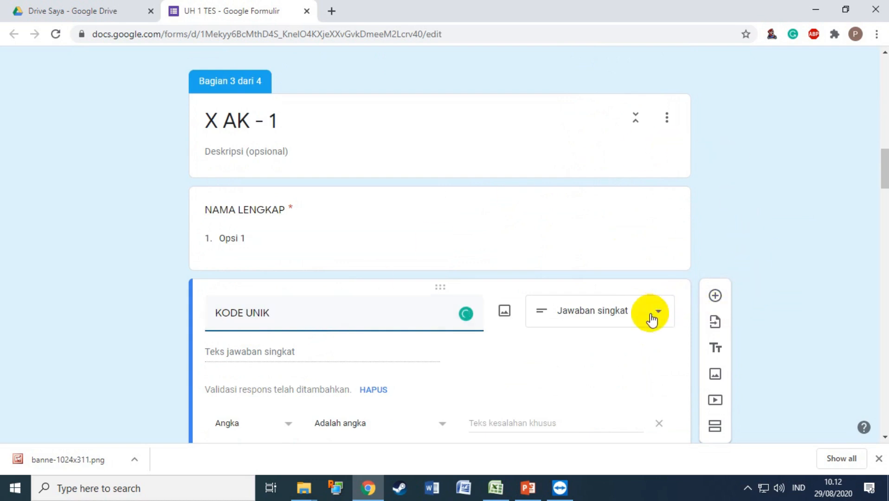
scroll(650, 318, "down", 1)
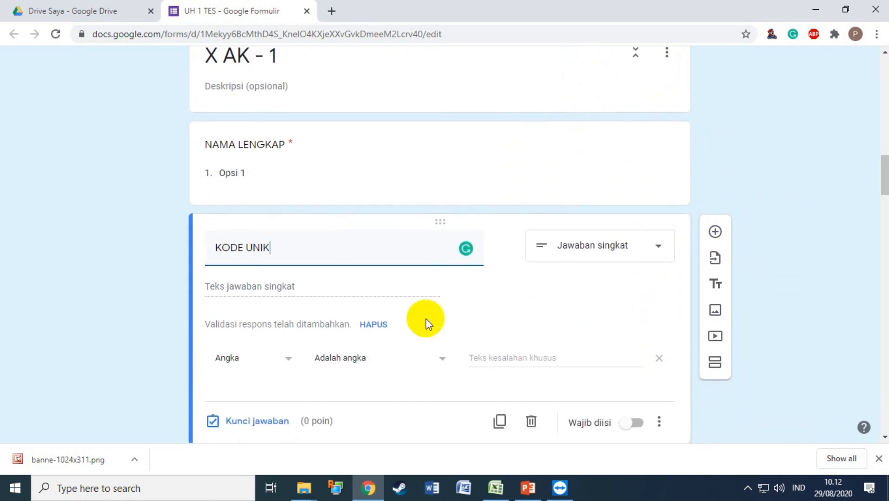
left_click(380, 325)
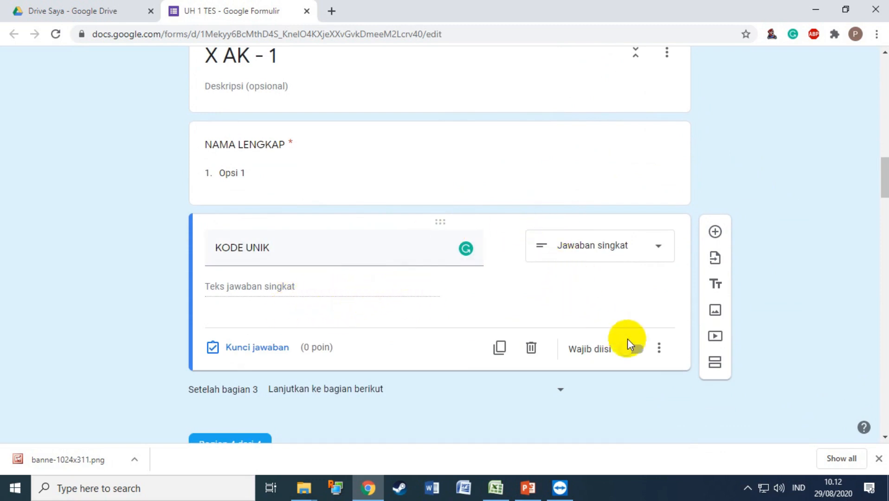
Give KODE UNIK response validation using Regular expression > Matches.
left_click(666, 355)
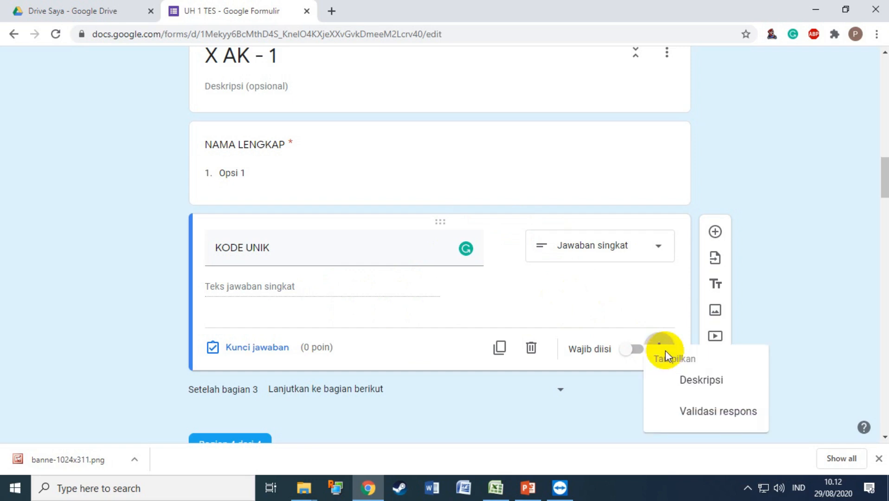
left_click(698, 411)
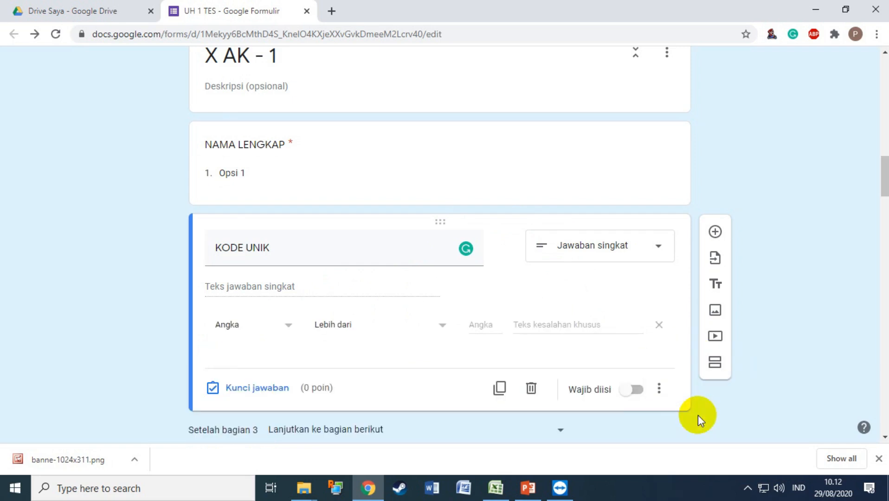
left_click(284, 331)
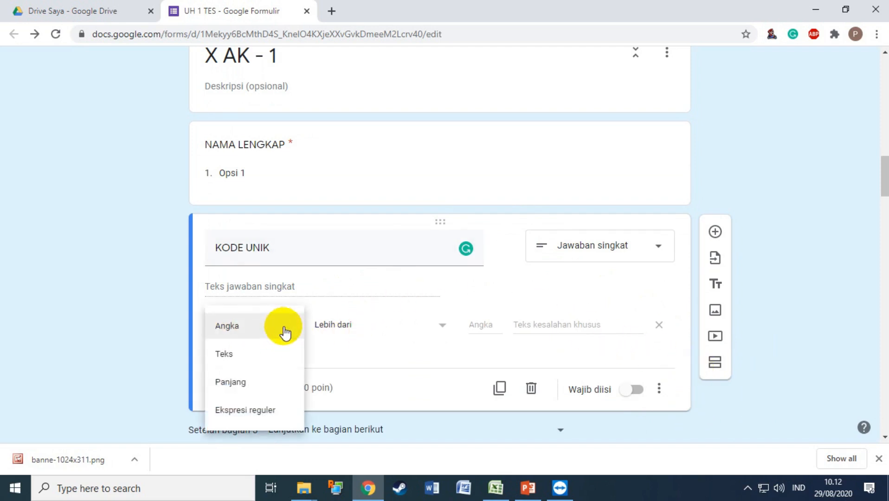
left_click(246, 418)
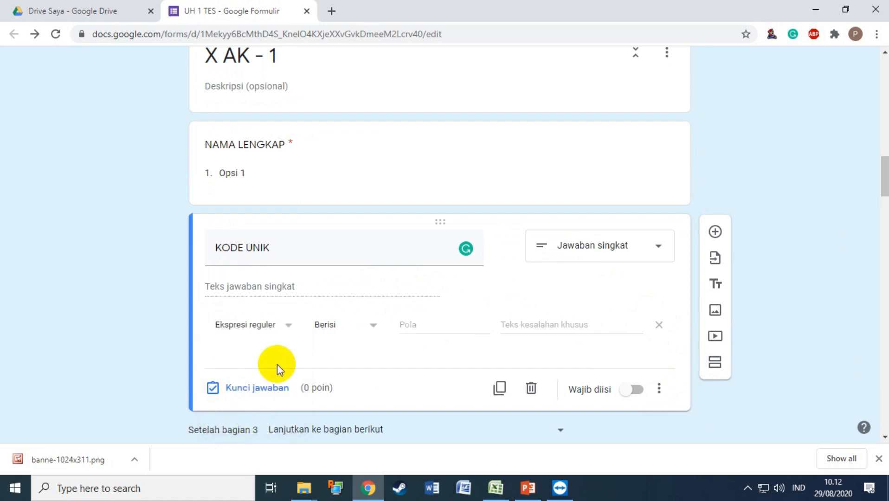
left_click(373, 326)
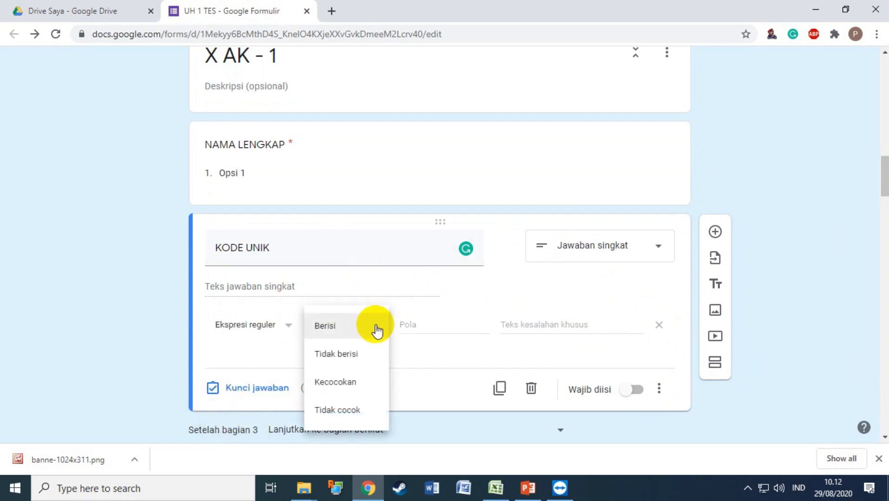
left_click(351, 382)
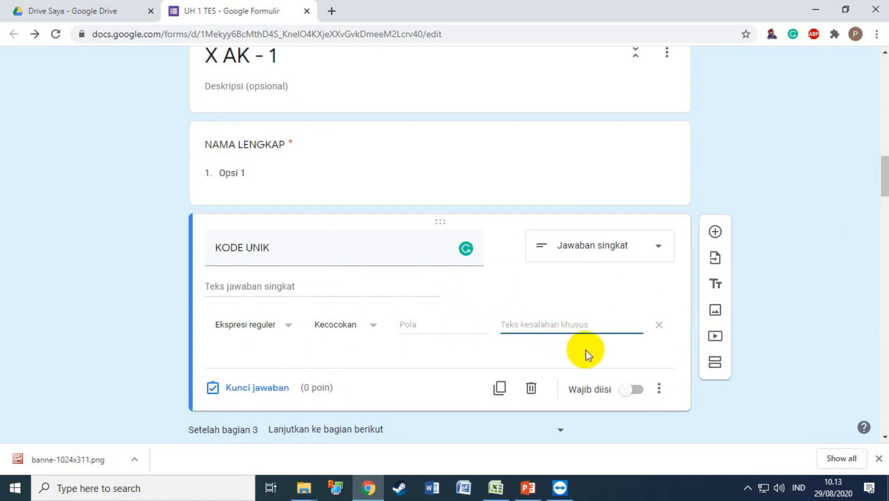
Set the error text 'Maaf, Kode Unik salah! Mohon periksa kembali!' and make KODE UNIK required.
type("Maaf")
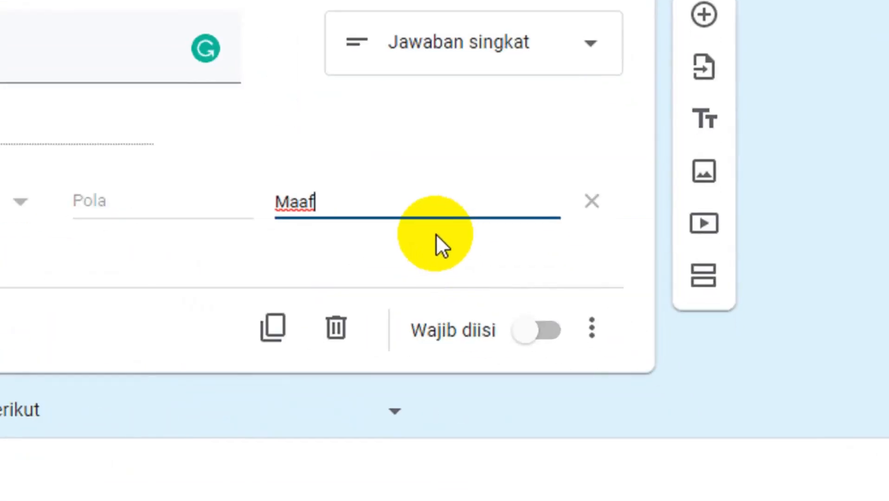
type(", Kode Unik")
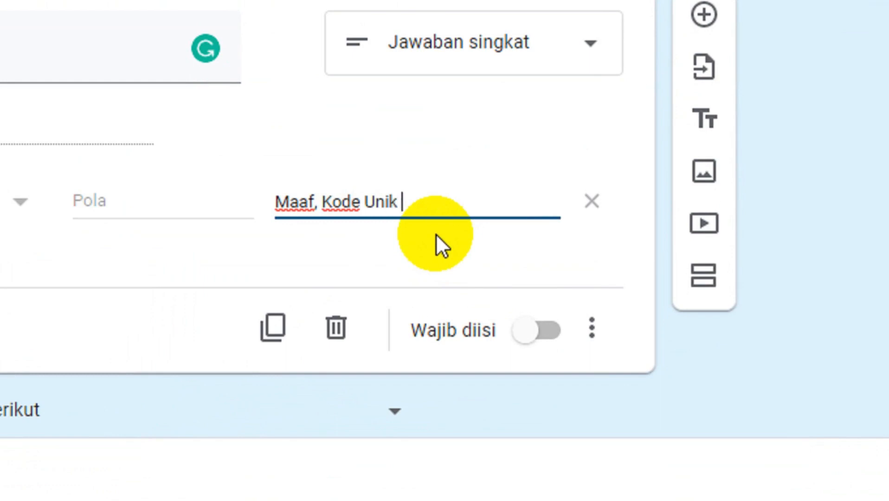
type(" Salah")
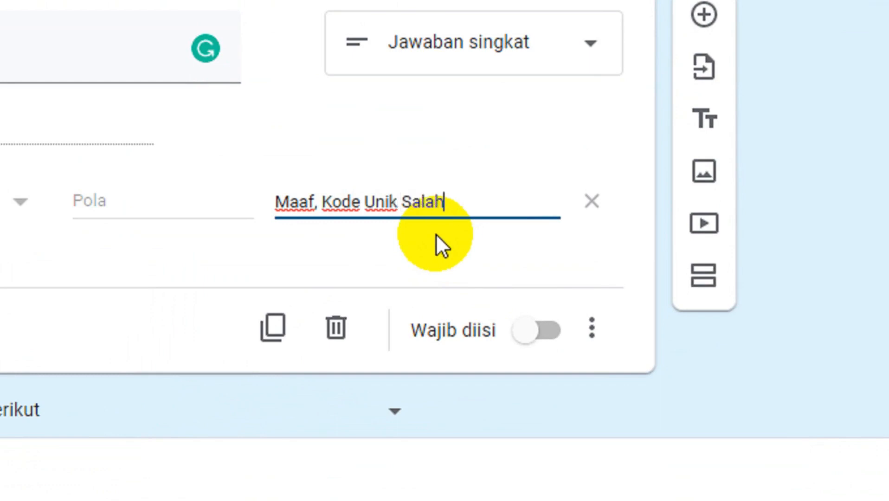
key("BackSpace")
key("BackSpace")
key("BackSpace")
key("BackSpace")
key("BackSpace")
type("da")
key("BackSpace")
key("BackSpace")
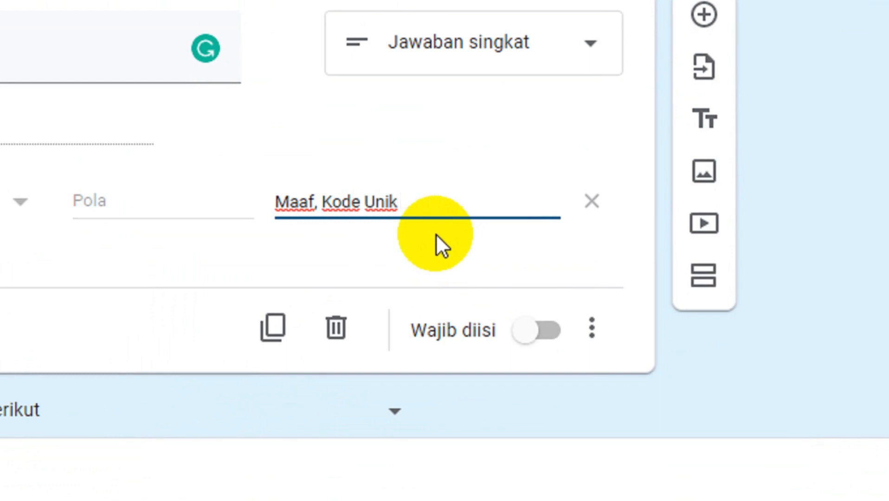
type("salah! ")
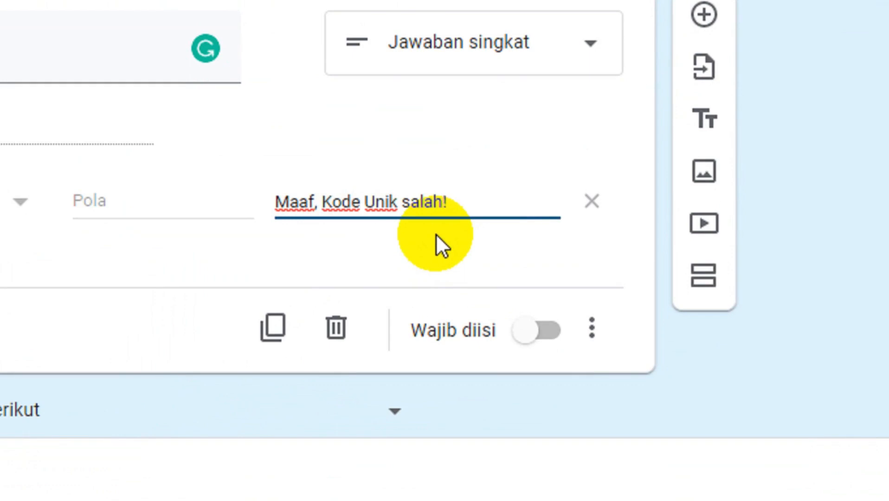
type("Mohon ")
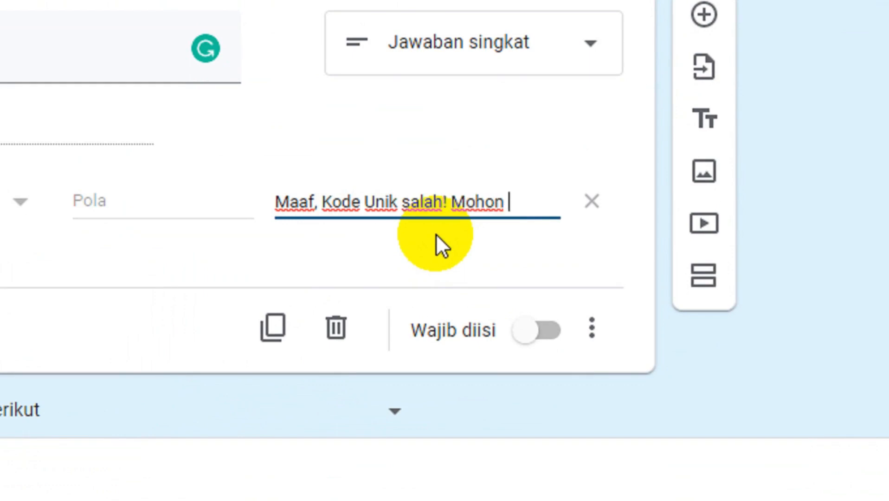
type("periksa")
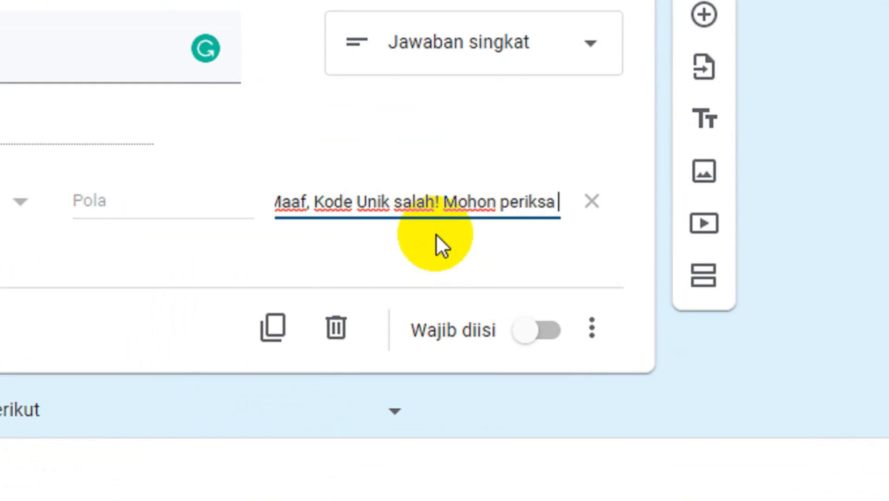
type(" kembali!")
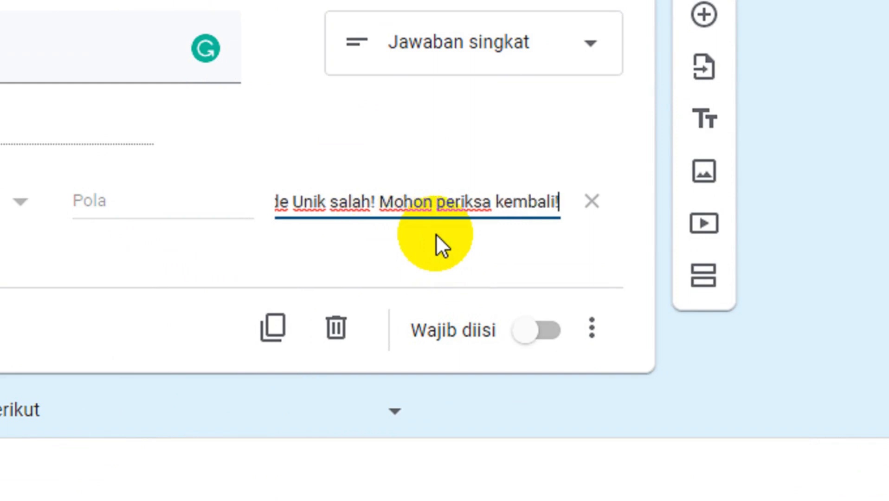
left_click(549, 340)
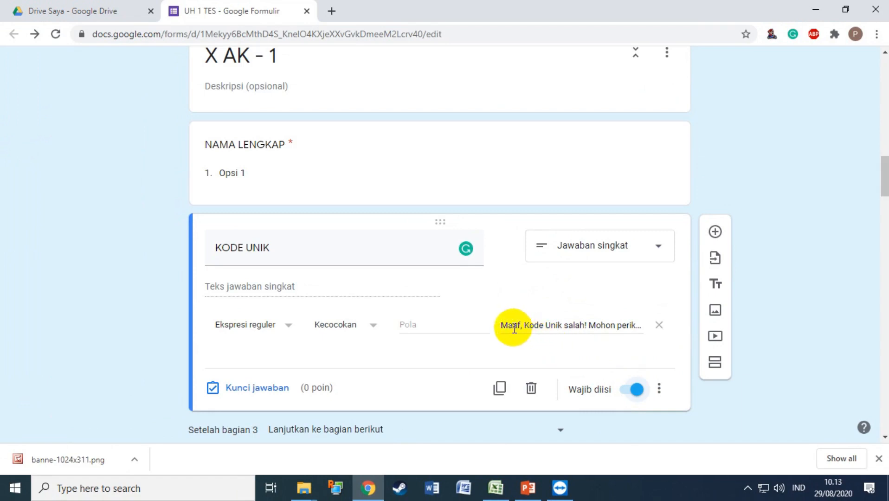
Select the error message text, then revisit the NAMA LENGKAP and KODE UNIK cards.
left_click_drag(505, 326, 690, 327)
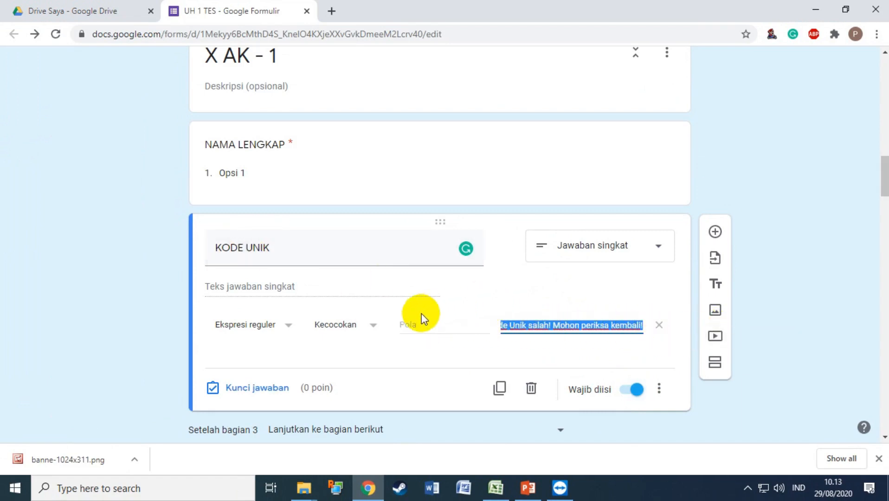
scroll(422, 314, "up", 2)
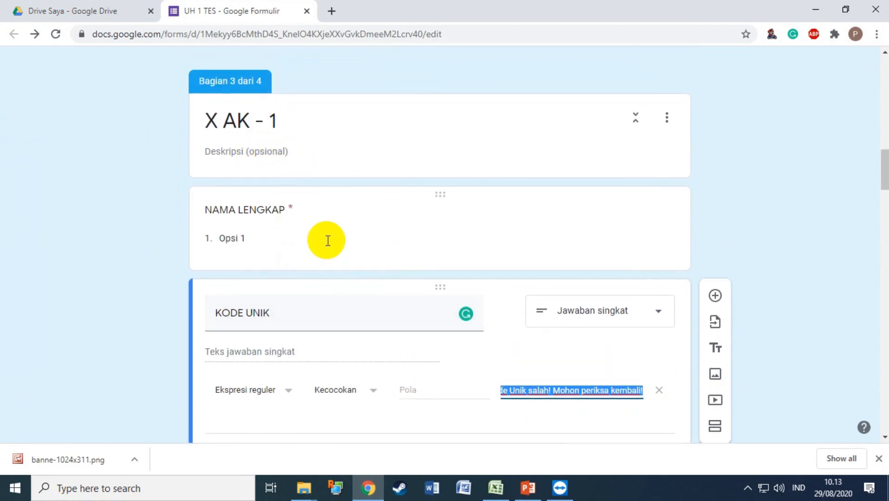
left_click(249, 212)
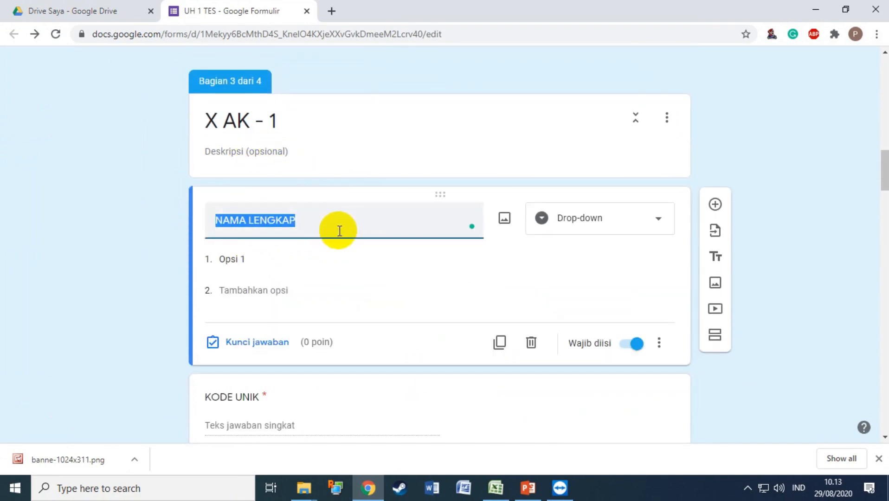
scroll(360, 183, "down", 3)
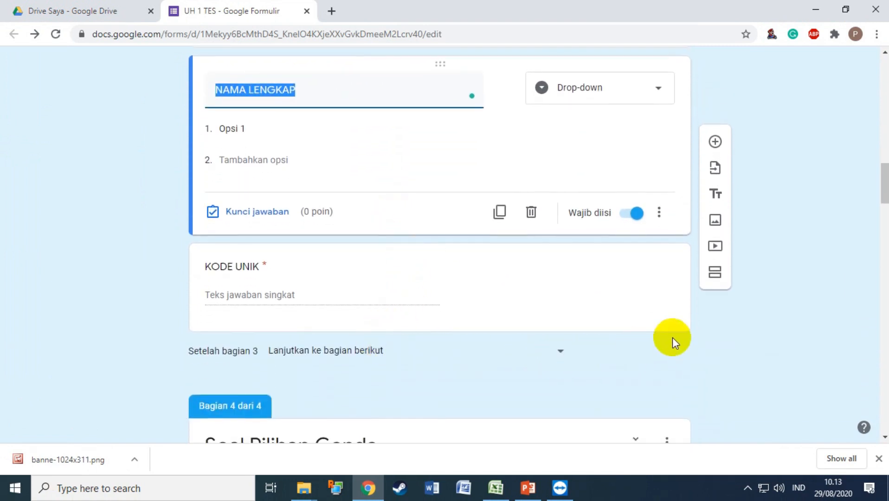
left_click(303, 267)
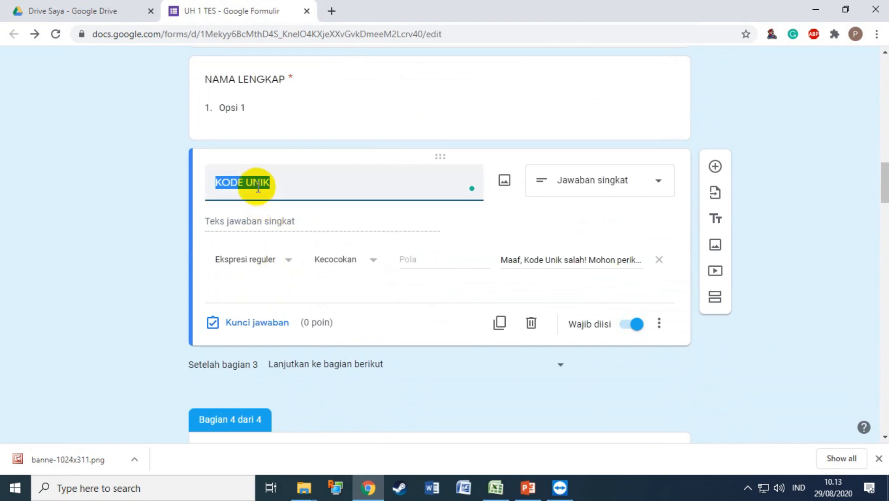
Add a new section after section 3, titled 'X AK - 2'.
left_click(714, 301)
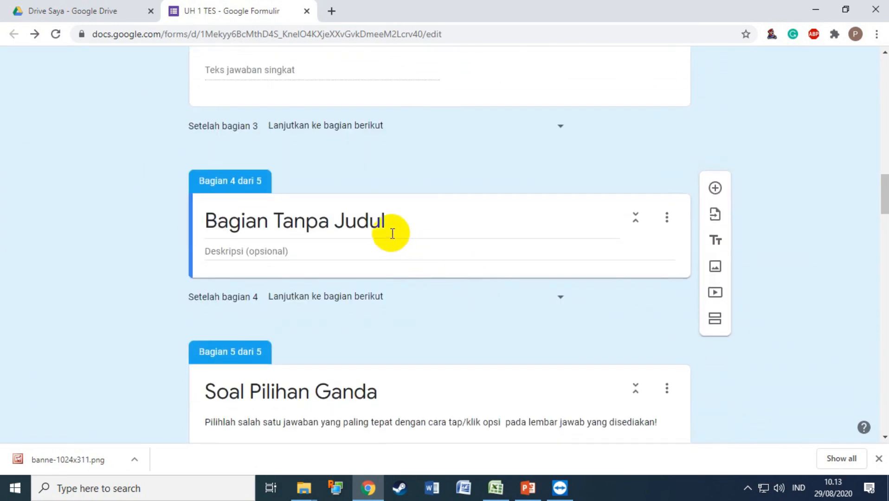
triple_click(385, 223)
type("X")
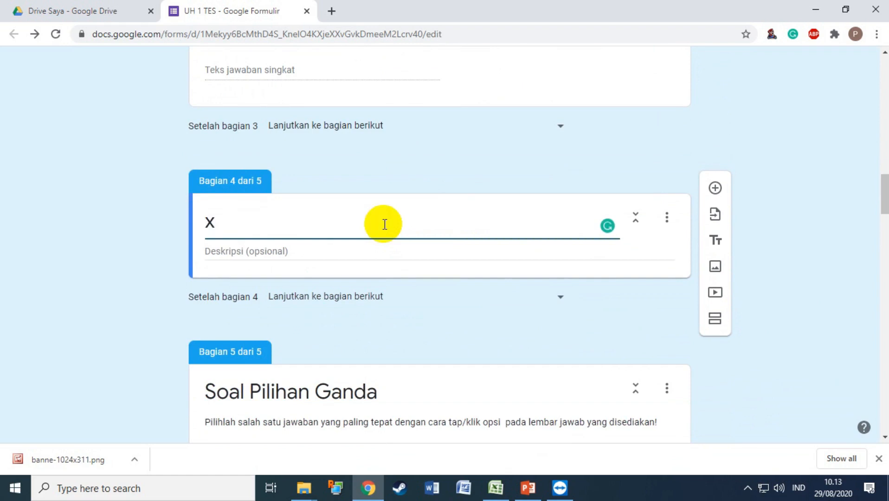
key("BackSpace")
key("BackSpace")
type("X AK - 2")
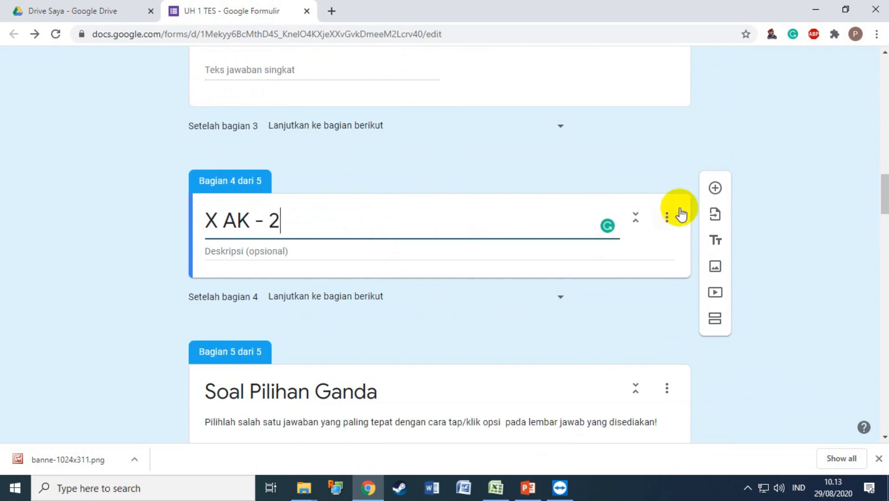
Import the NAMA LENGKAP and KODE UNIK questions from UH 1 TES into the section.
left_click(716, 216)
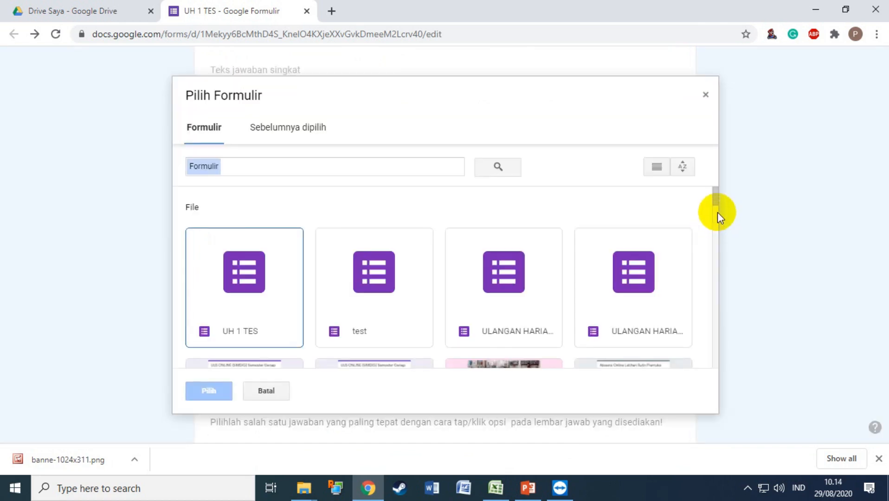
left_click(246, 288)
left_click(246, 288)
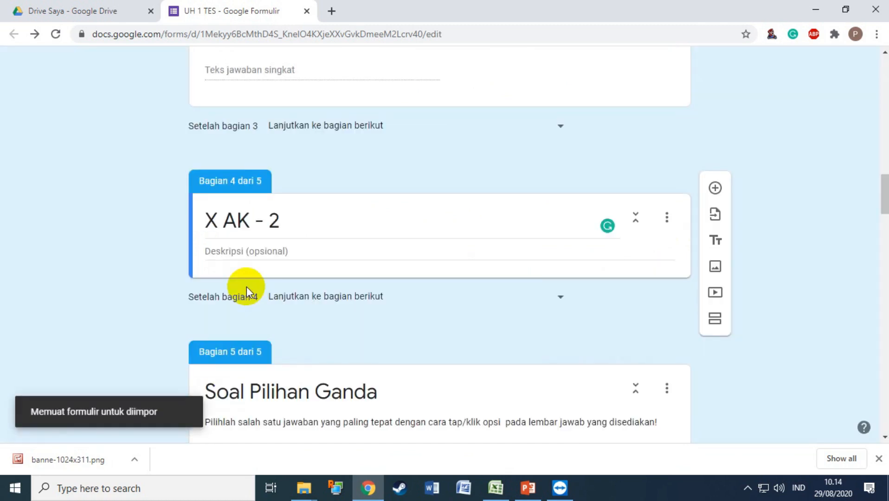
scroll(834, 310, "down", 1)
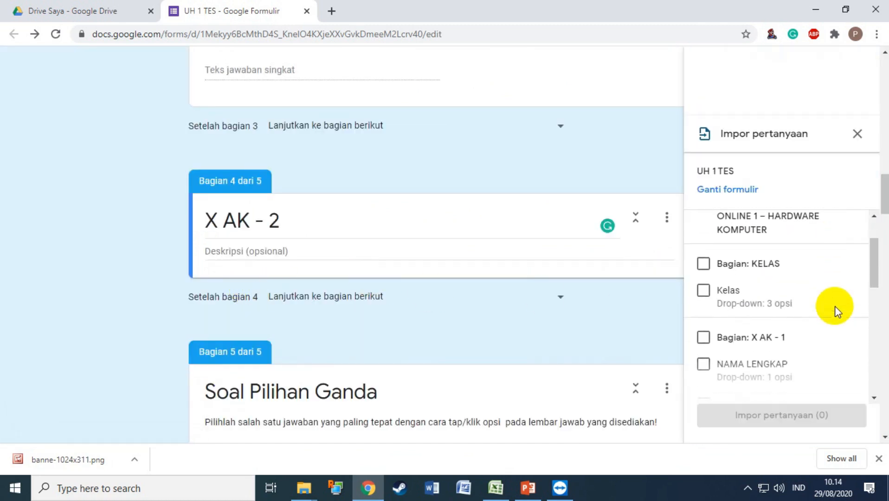
scroll(834, 310, "down", 2)
left_click(705, 302)
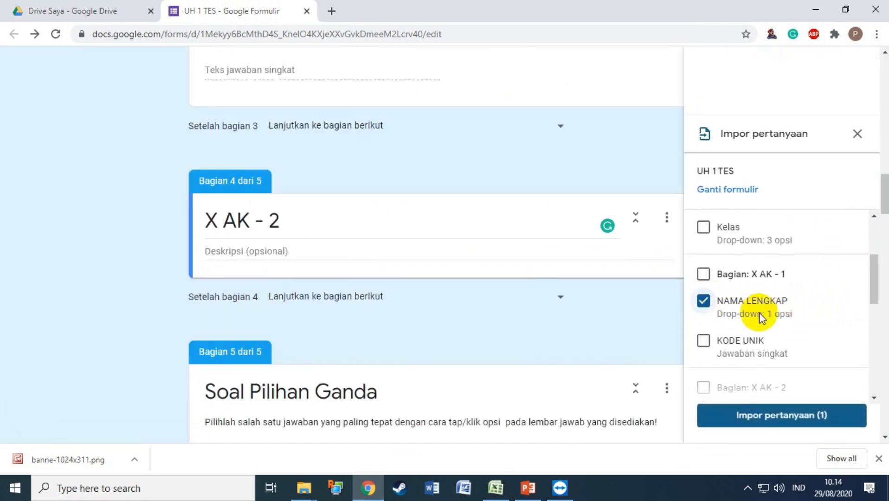
left_click(704, 342)
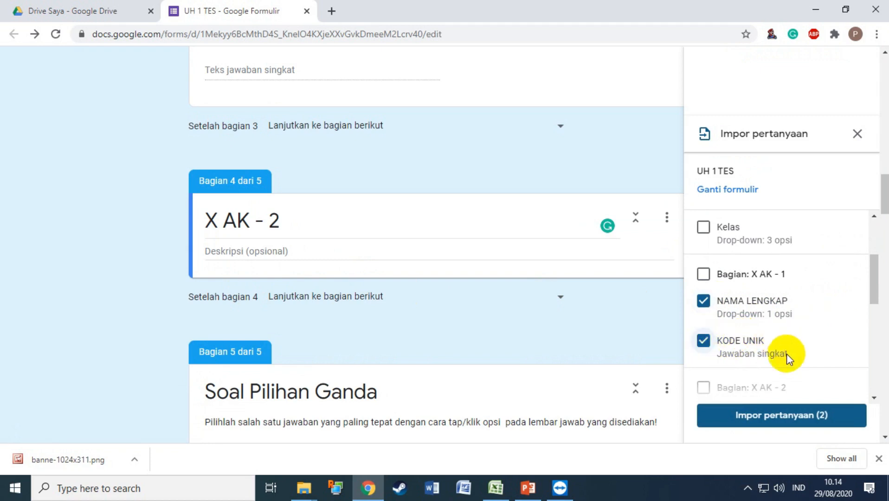
left_click(774, 420)
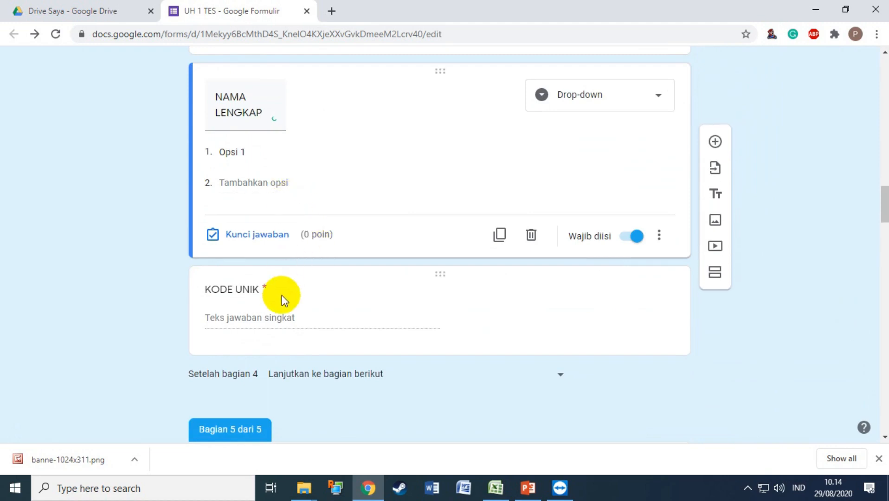
left_click(266, 294)
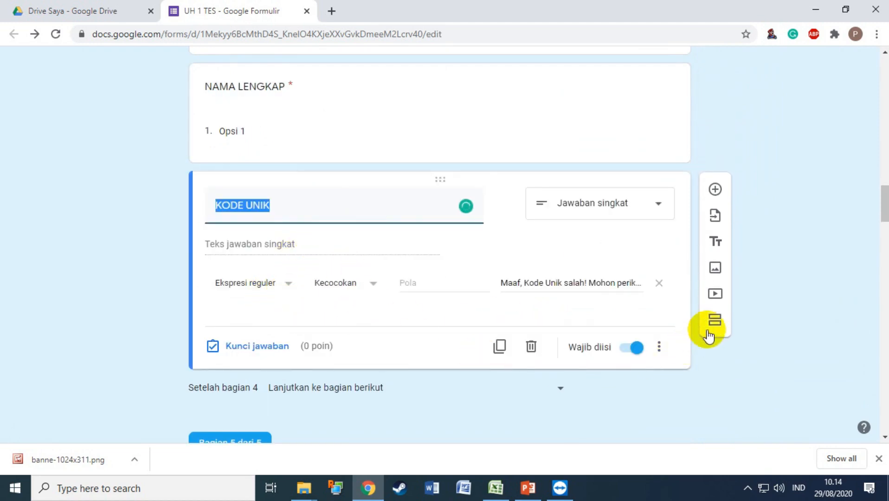
Add a new section after section 4, titled 'X AK - 3'.
left_click(714, 322)
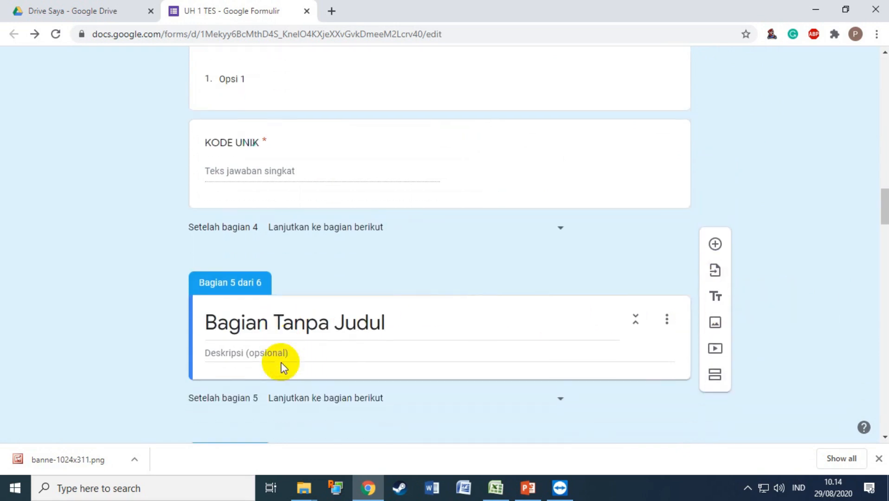
left_click(275, 317)
type("X AK - 3")
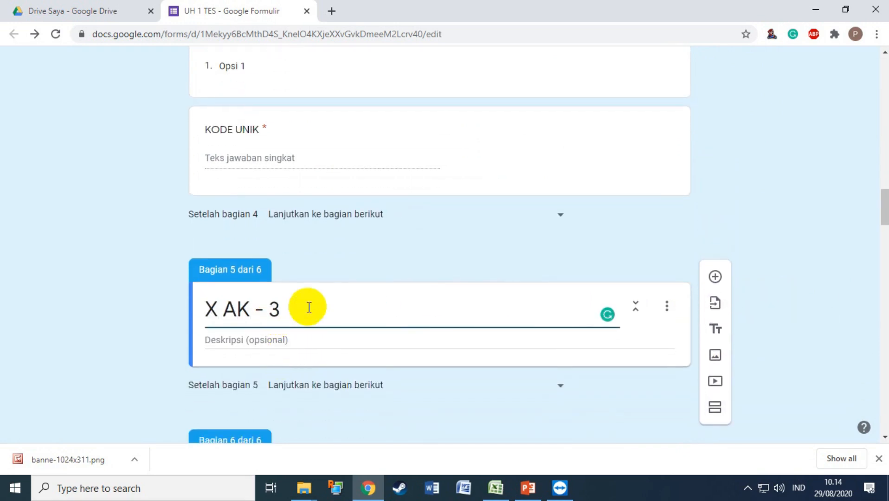
Import NAMA LENGKAP and KODE UNIK from UH 1 TES into section 5.
left_click(715, 307)
left_click(234, 300)
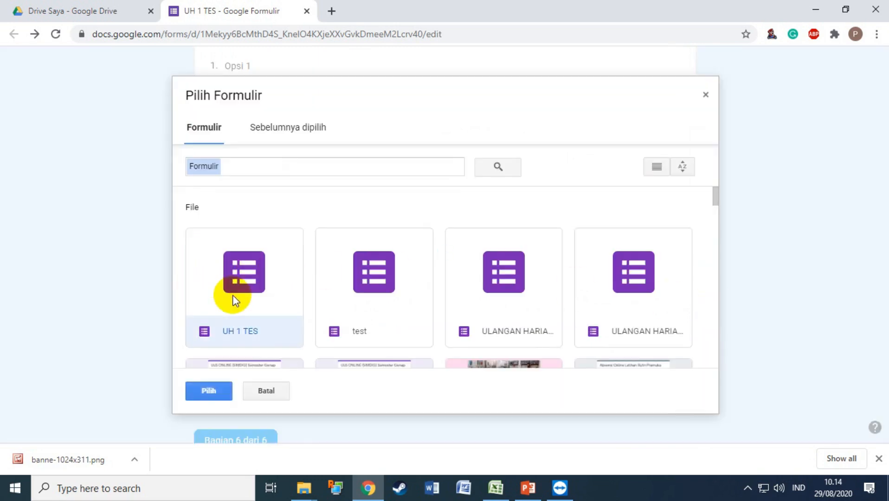
double_click(234, 299)
scroll(802, 302, "down", 1)
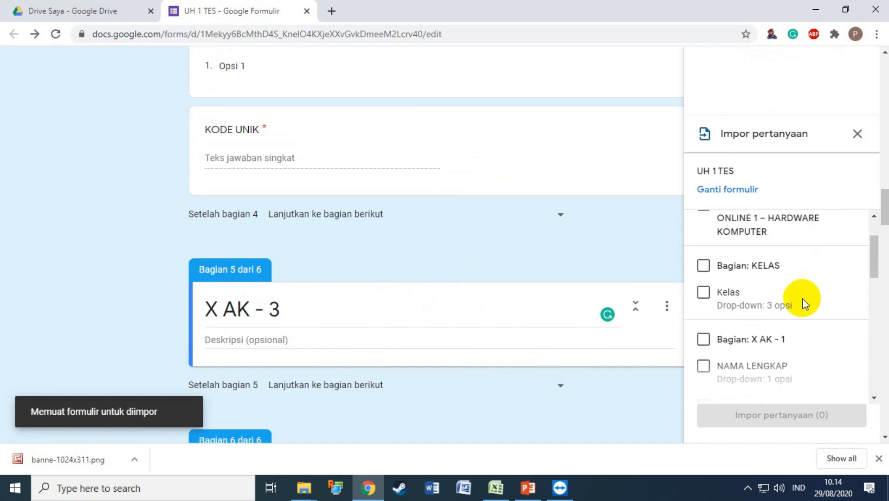
scroll(803, 299, "down", 1)
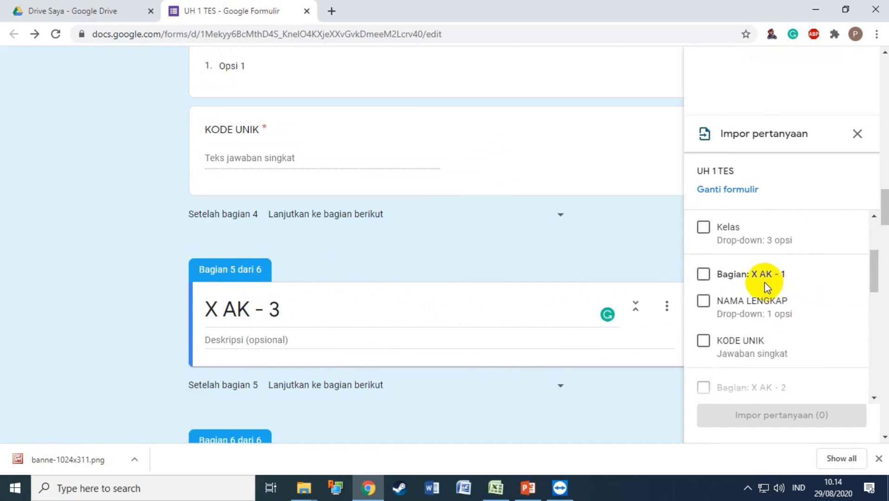
left_click(704, 301)
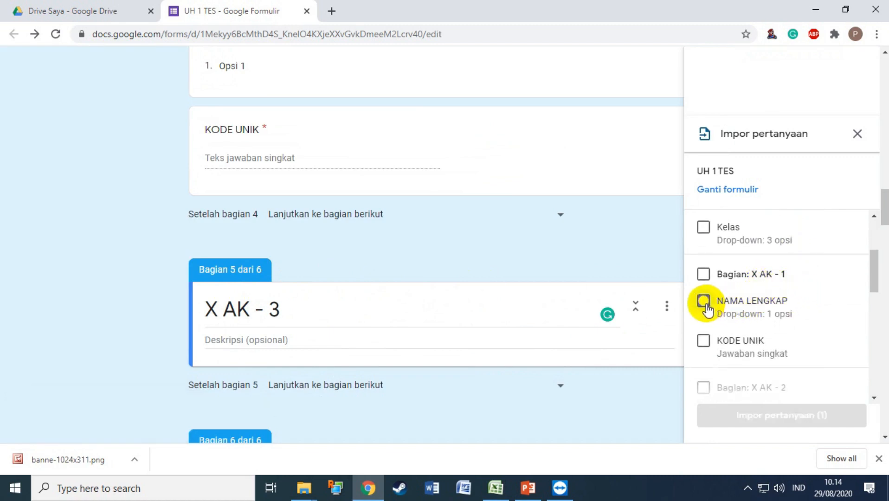
left_click(703, 343)
left_click(749, 427)
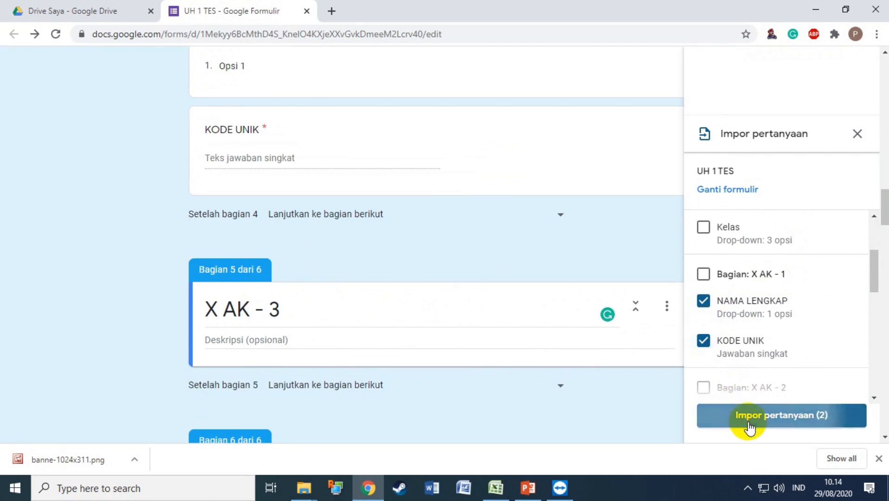
scroll(480, 318, "down", 2)
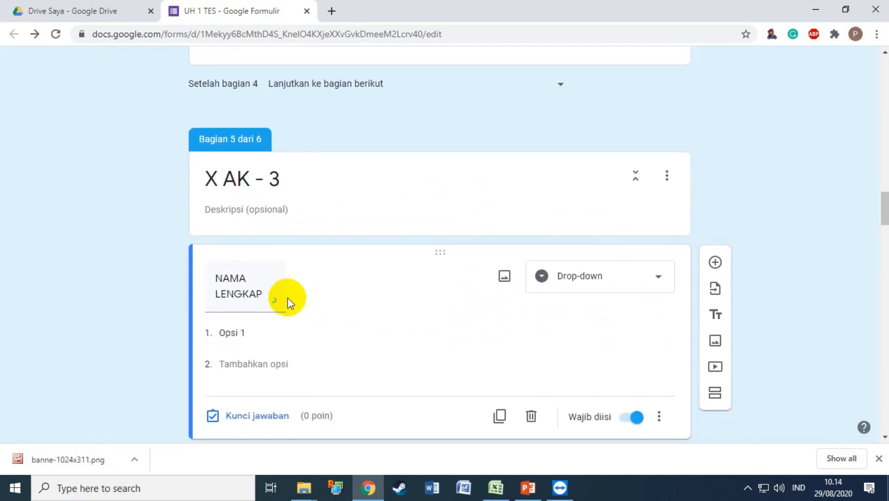
Return to section 3 (X AK - 1) and select its NAMA LENGKAP question.
scroll(301, 336, "down", 2)
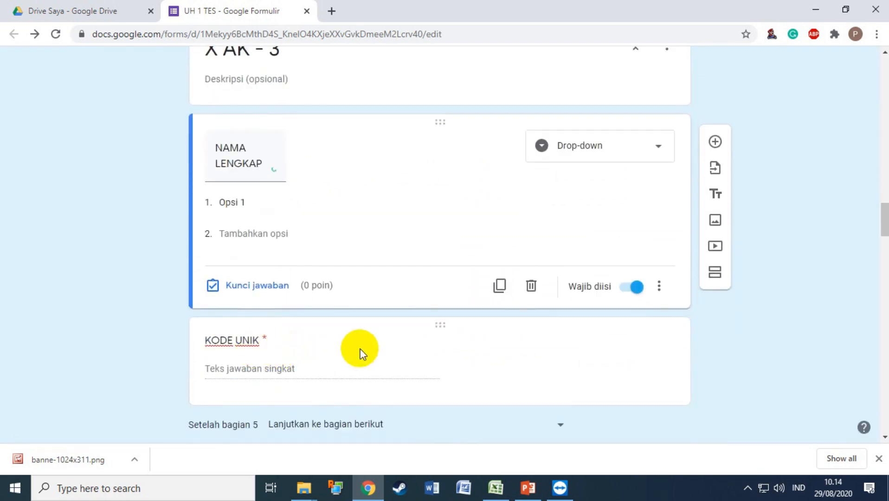
scroll(355, 329, "up", 1)
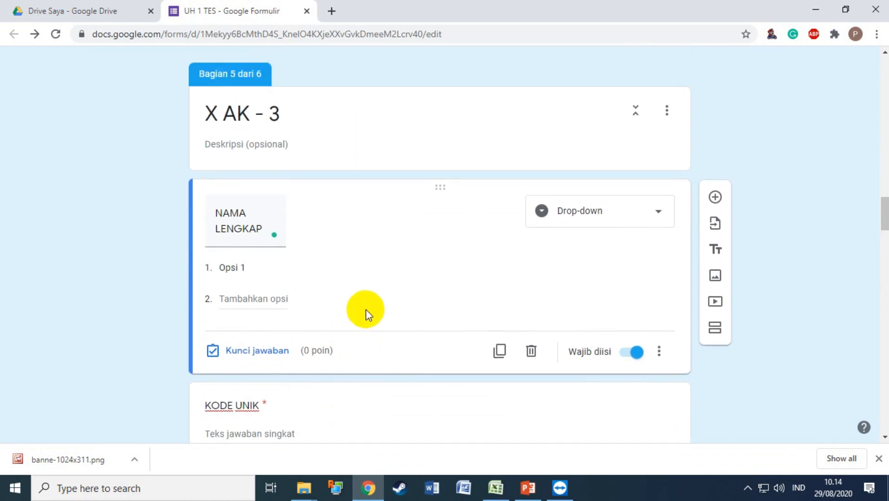
scroll(366, 303, "up", 10)
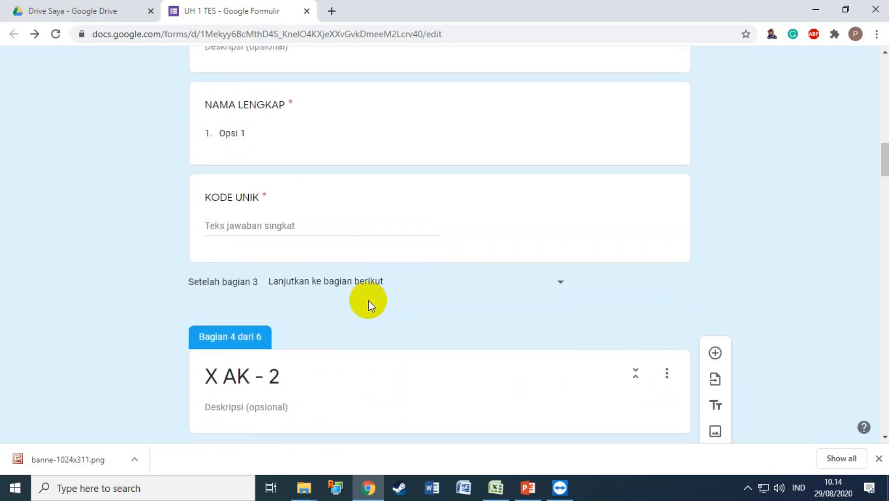
scroll(368, 301, "up", 1)
left_click(258, 205)
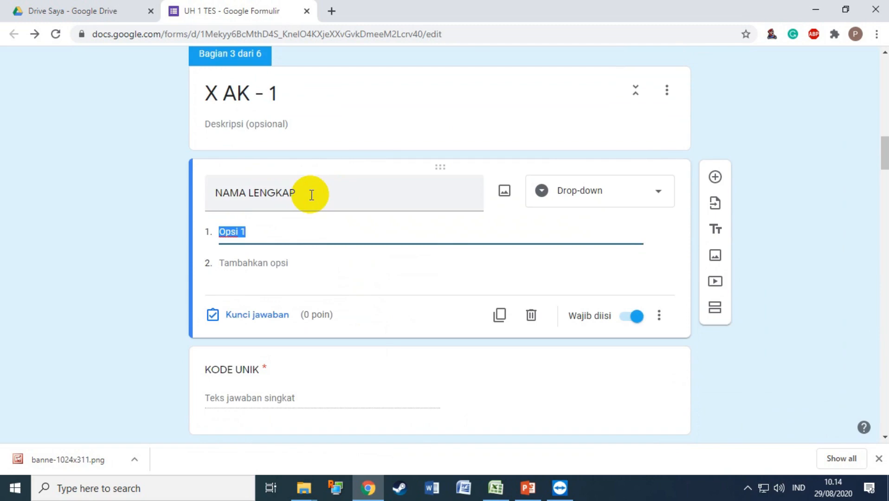
Copy the 39 X AK-1 names in B2:B40 of DAFTAR SISWA, then return to the form.
mouse_move(495, 488)
left_click(465, 457)
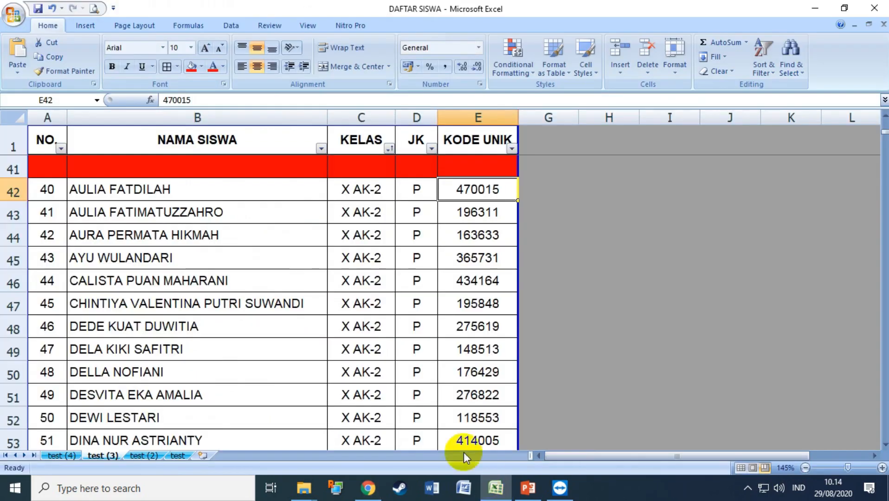
scroll(372, 369, "up", 13)
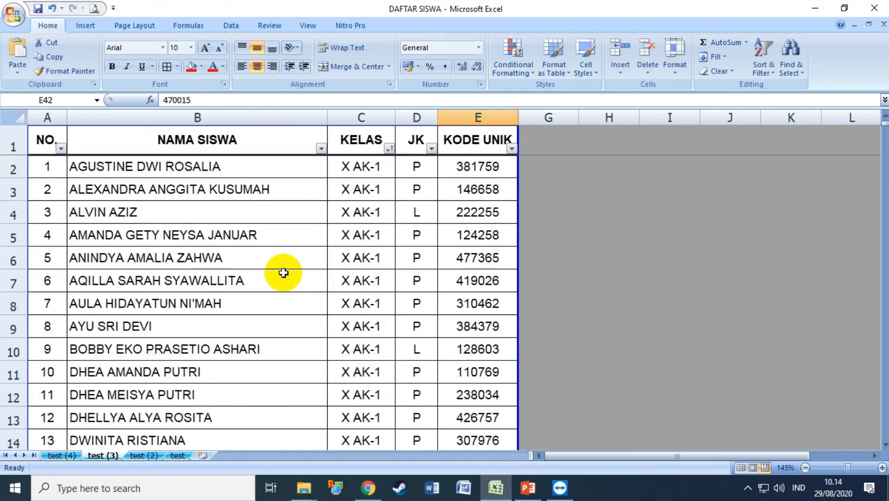
left_click(217, 167)
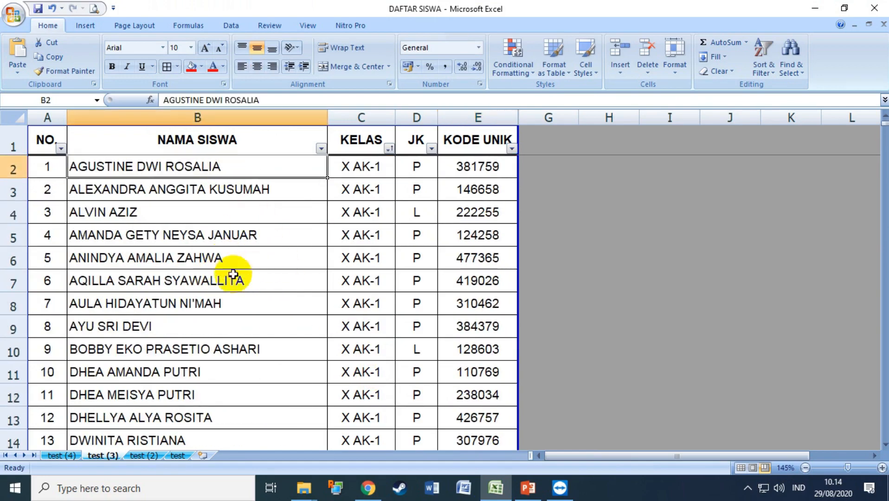
key("ctrl+shift+Down")
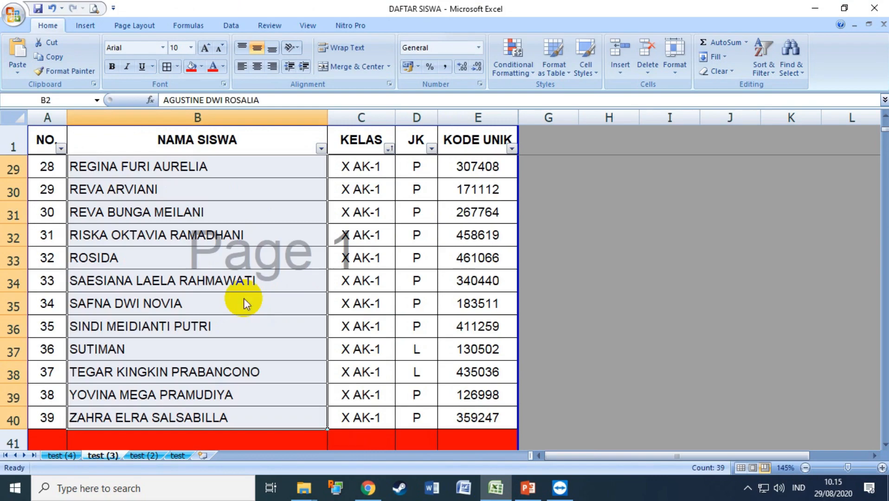
key("ctrl+c")
scroll(323, 321, "up", 9)
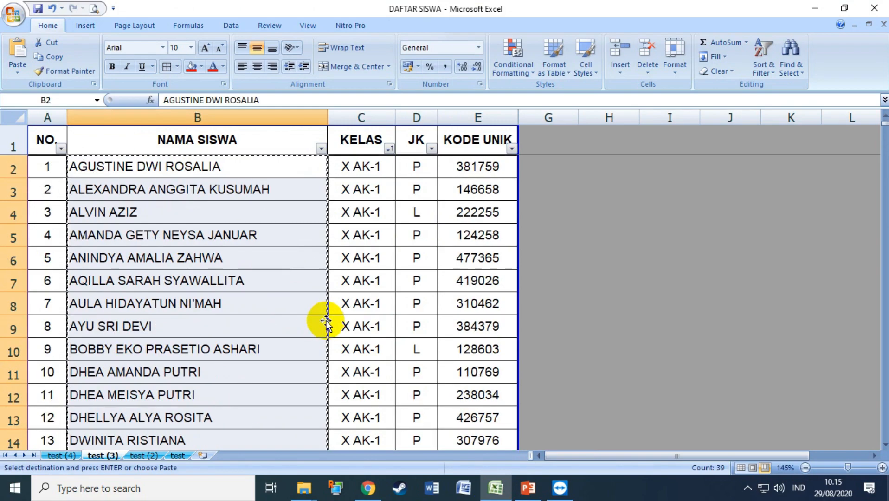
left_click(369, 488)
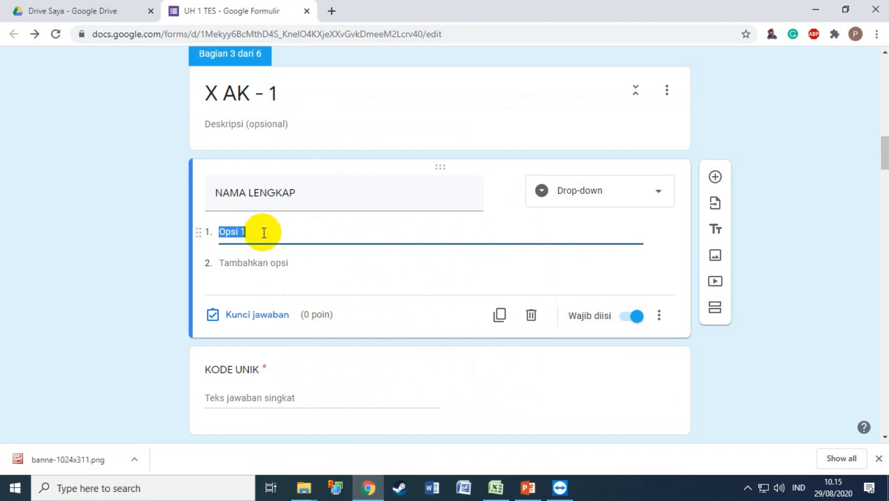
Paste the X AK-1 names as options of X AK - 1's NAMA LENGKAP drop-down.
key("ctrl+v")
scroll(370, 260, "up", 5)
scroll(371, 261, "up", 15)
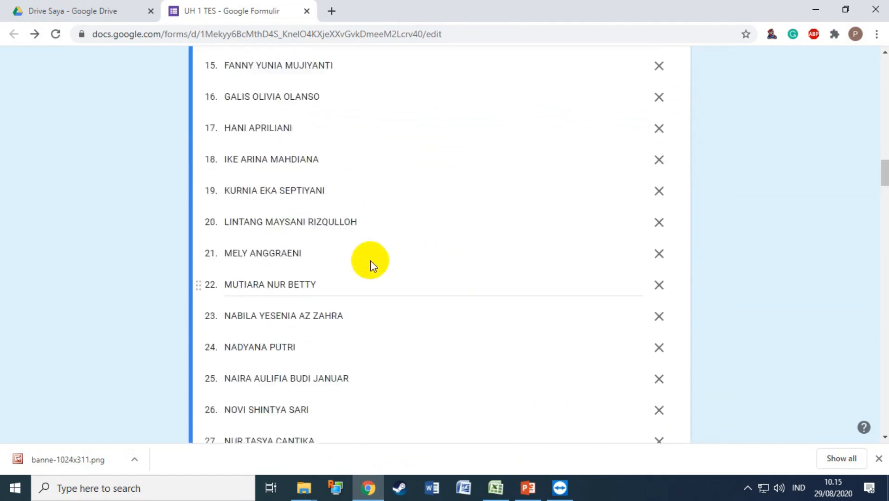
scroll(372, 260, "down", 13)
scroll(371, 257, "down", 20)
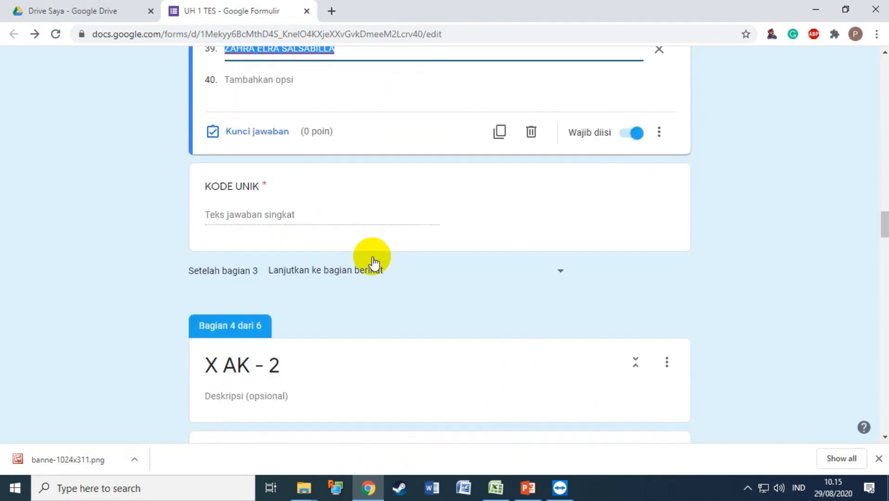
Fill X AK - 2's NAMA LENGKAP drop-down with the X AK-2 names copied from Excel.
left_click(267, 309)
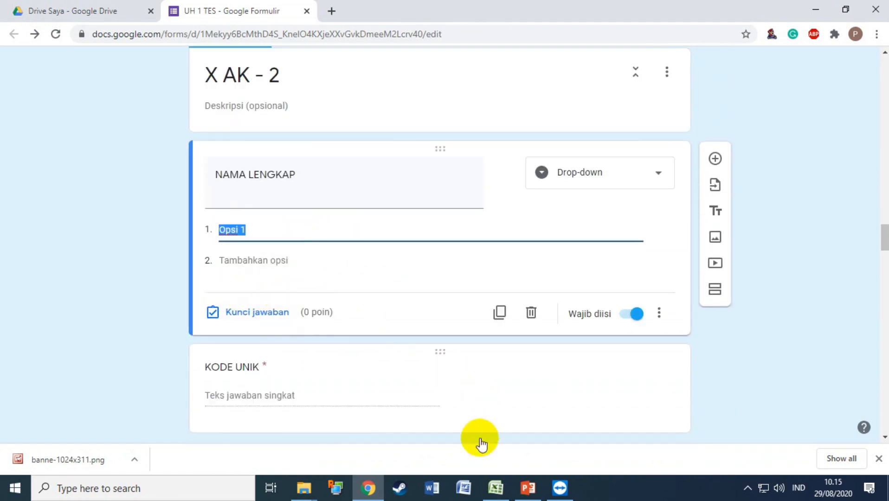
left_click(494, 487)
scroll(318, 373, "down", 12)
scroll(318, 372, "down", 1)
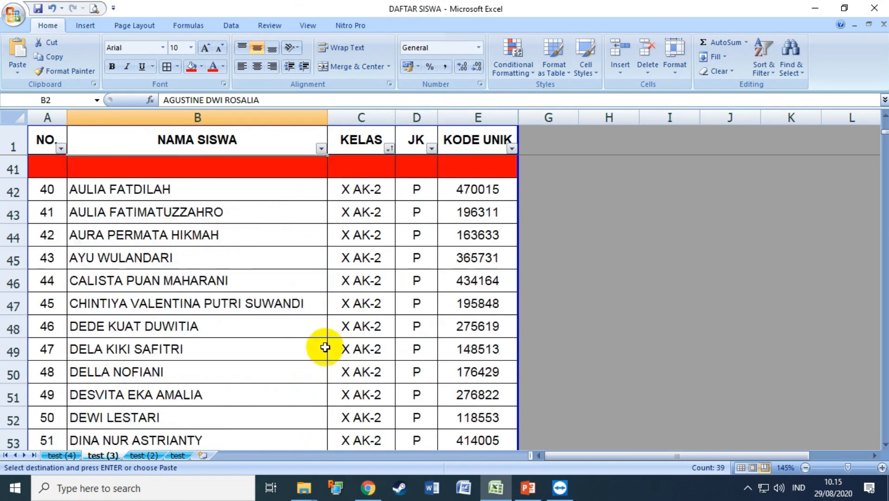
scroll(323, 347, "up", 1)
left_click(233, 258)
key("ctrl+shift+Down")
key("ctrl+c")
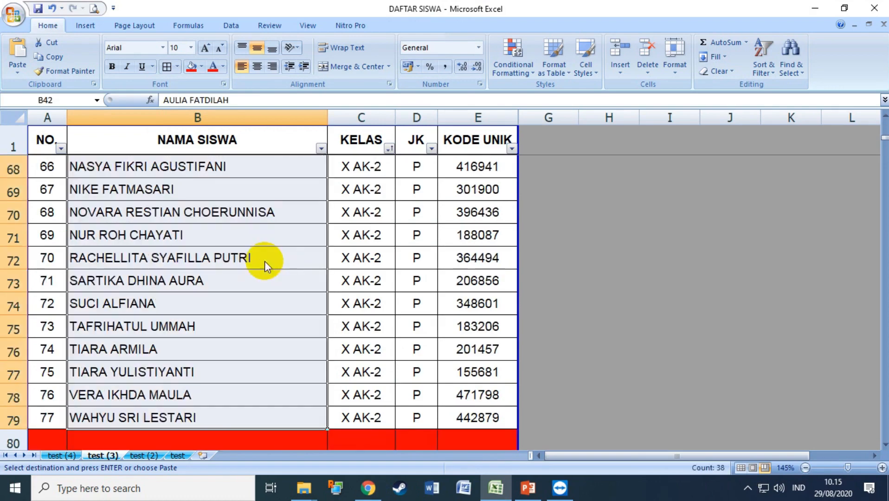
scroll(264, 260, "up", 4)
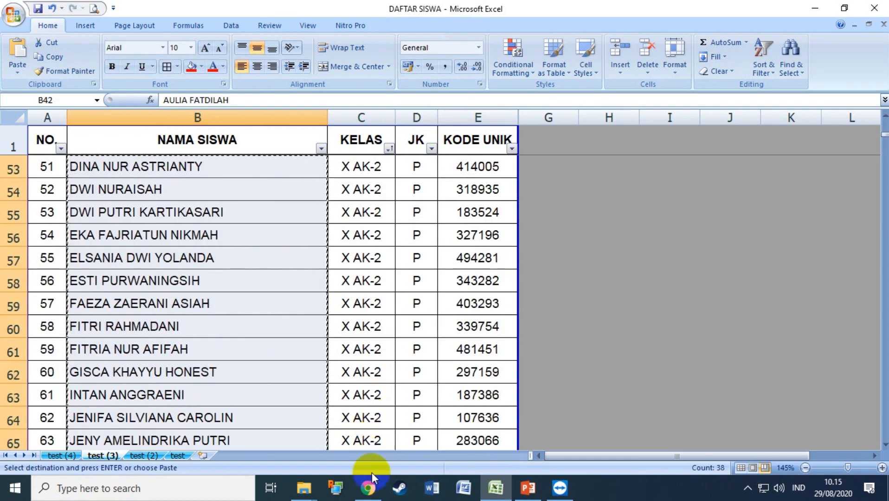
left_click(368, 487)
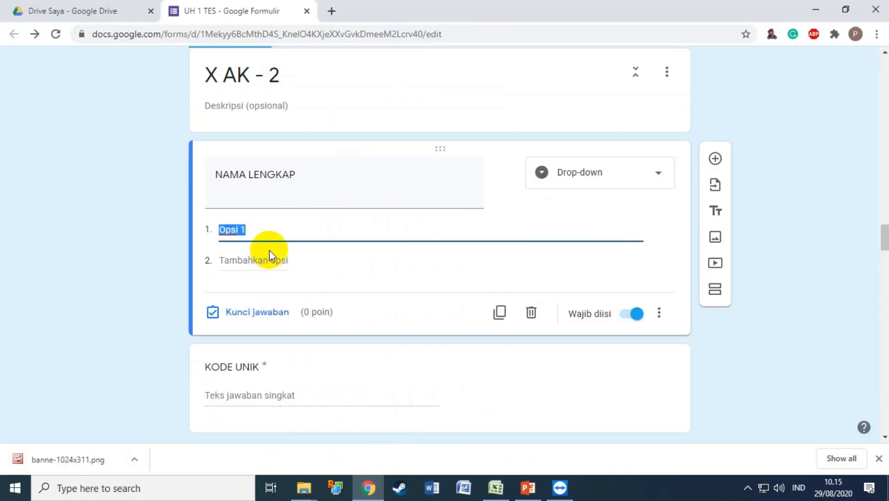
key("ctrl+v")
Fill X AK - 3's NAMA LENGKAP drop-down with the 39 X AK-3 names from Excel.
scroll(412, 316, "down", 6)
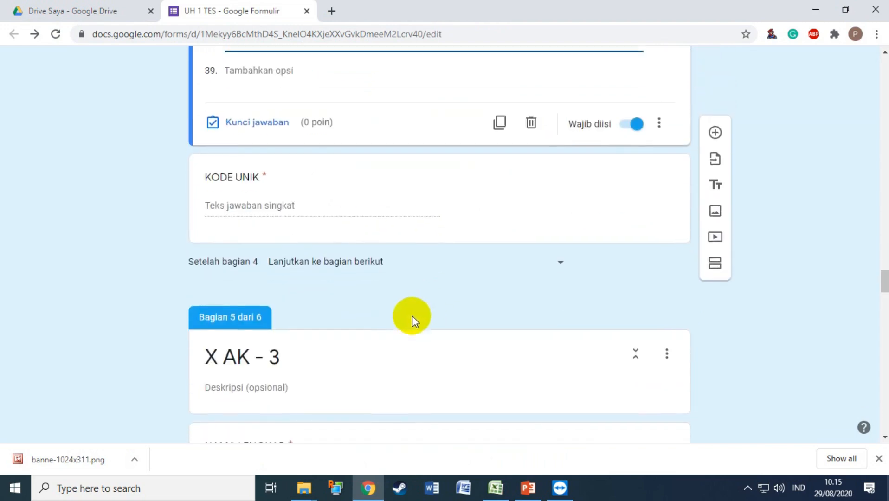
left_click(237, 368)
left_click(495, 488)
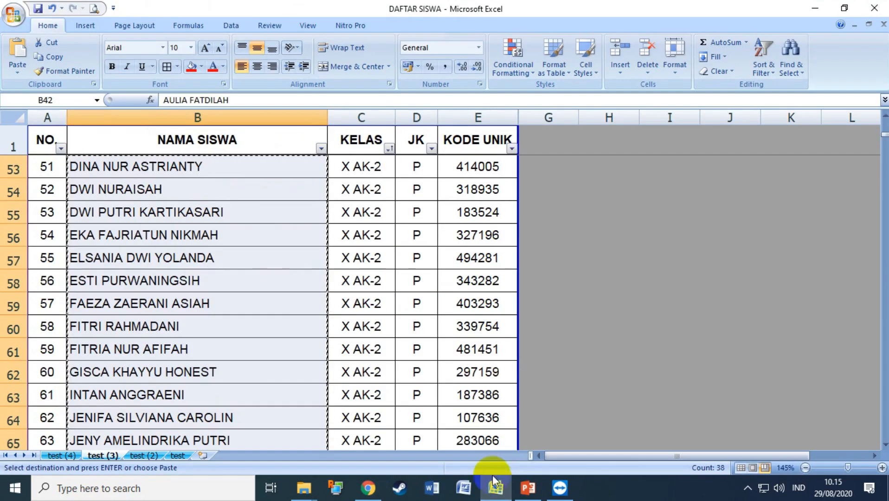
scroll(342, 311, "down", 7)
left_click(288, 330)
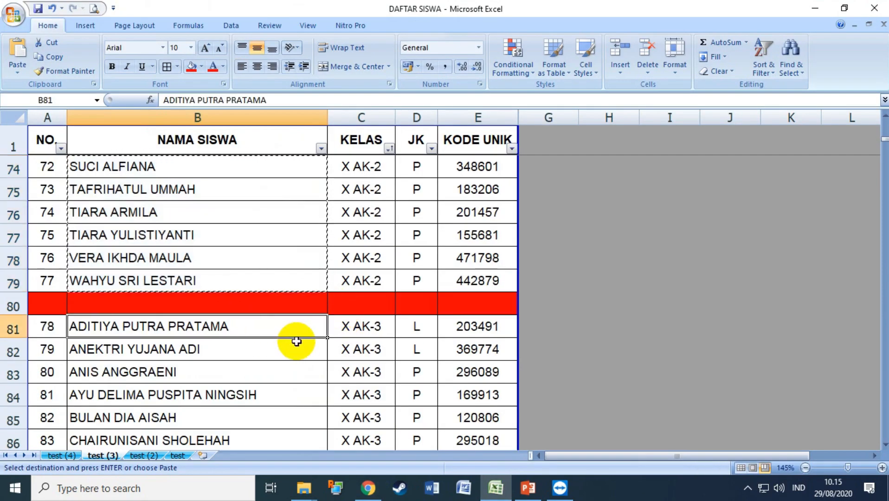
key("ctrl+shift+Down")
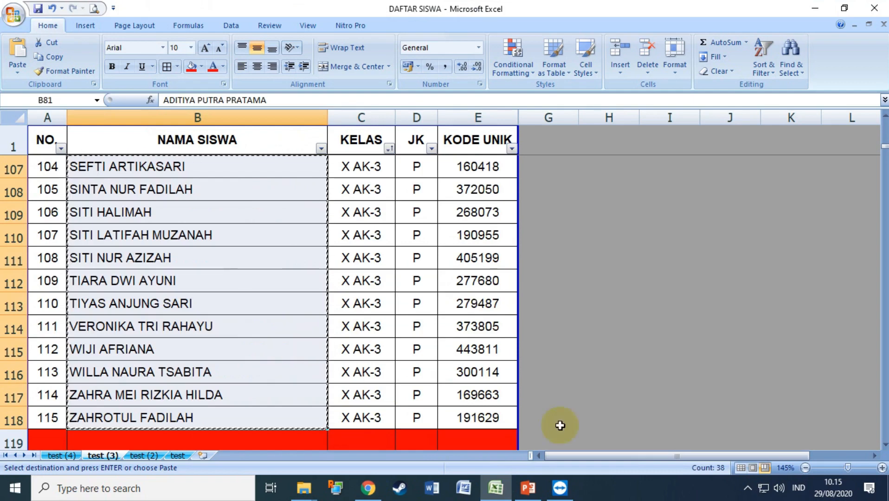
left_click(369, 492)
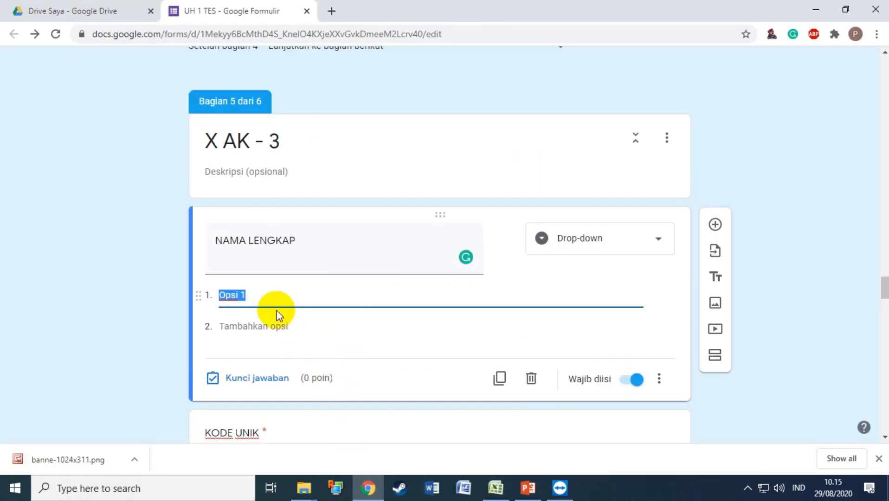
key("ctrl+v")
scroll(369, 288, "up", 20)
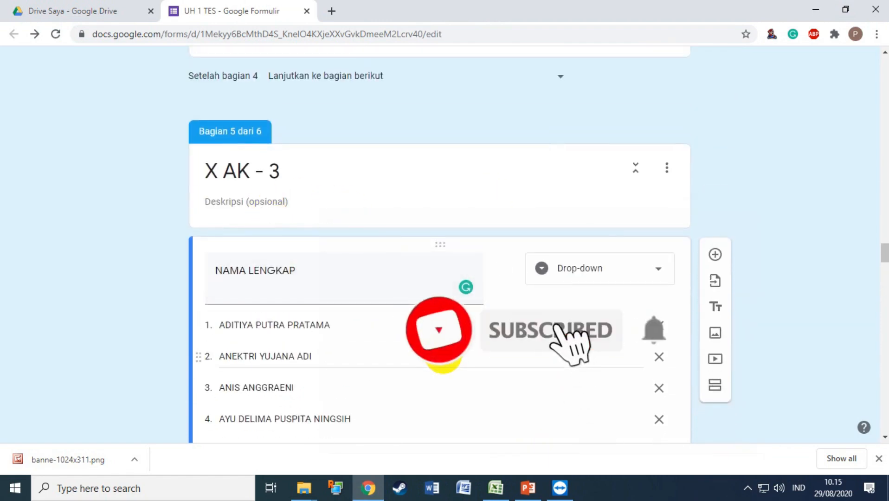
scroll(407, 318, "down", 15)
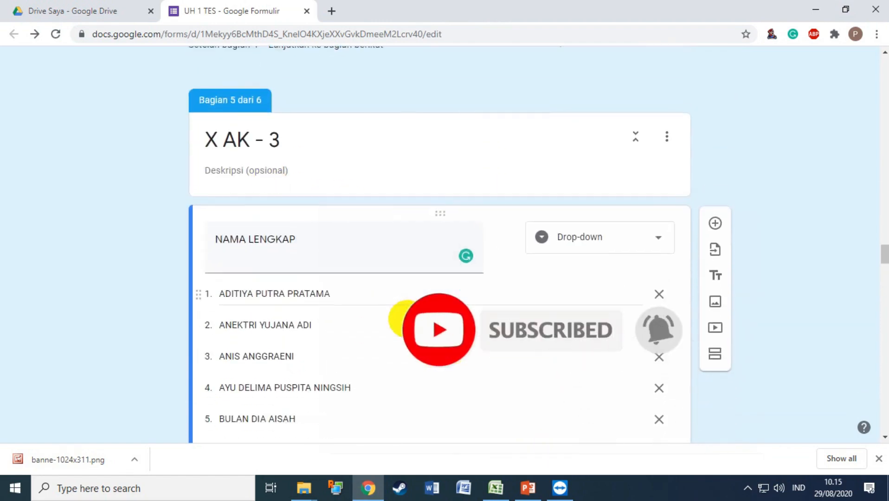
scroll(438, 283, "down", 3)
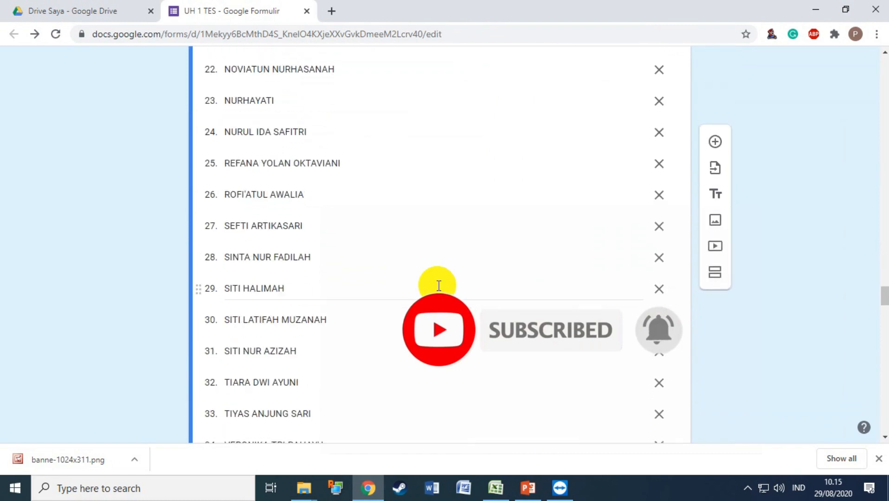
scroll(439, 286, "down", 3)
scroll(437, 286, "down", 1)
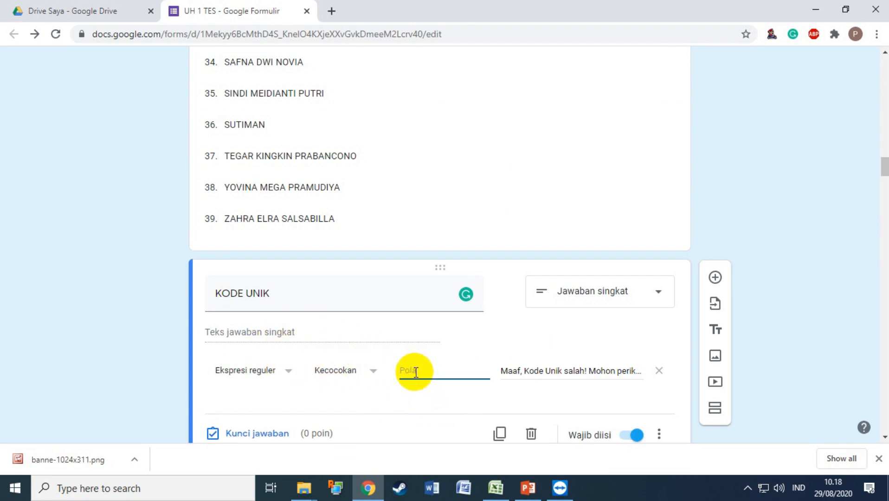
left_click(495, 487)
Enter =RANDBETWEEN(100000;199999) in KODE UNIK cell E2.
left_click(662, 228)
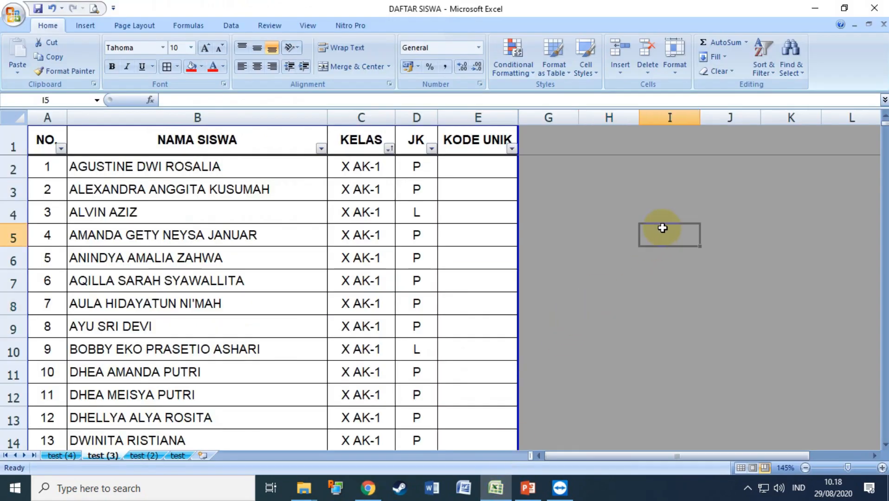
left_click(475, 167)
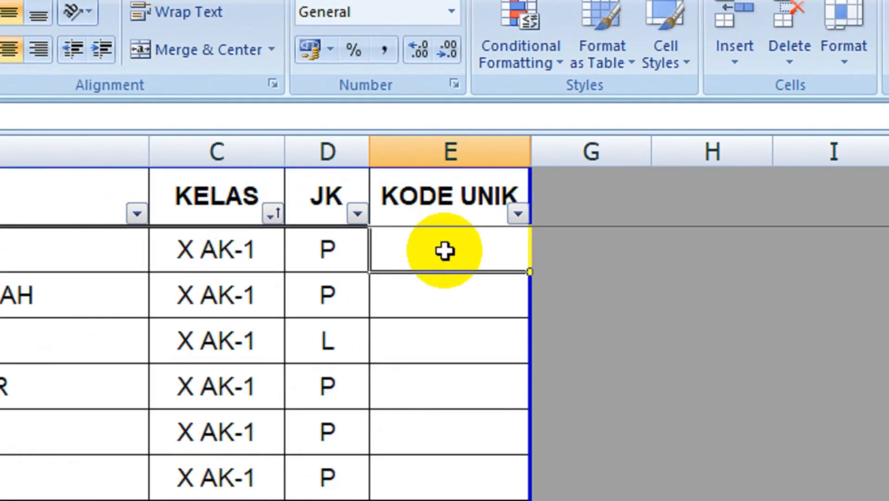
double_click(445, 251)
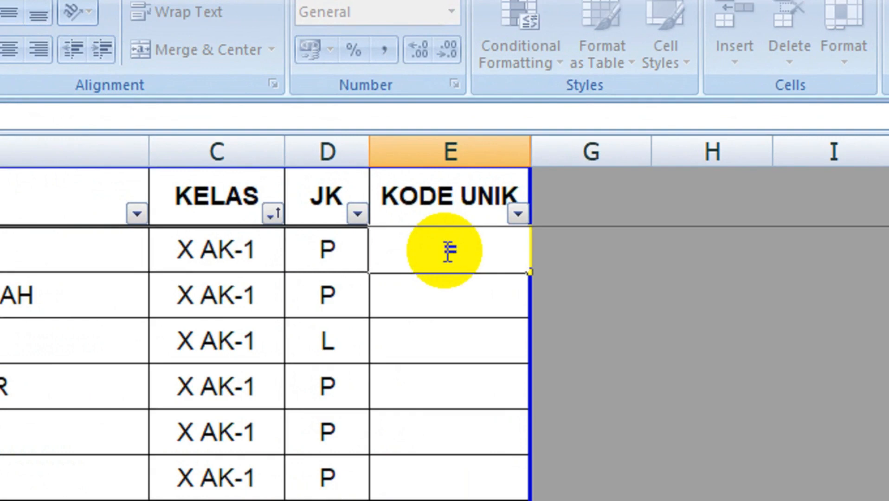
type("=RAND")
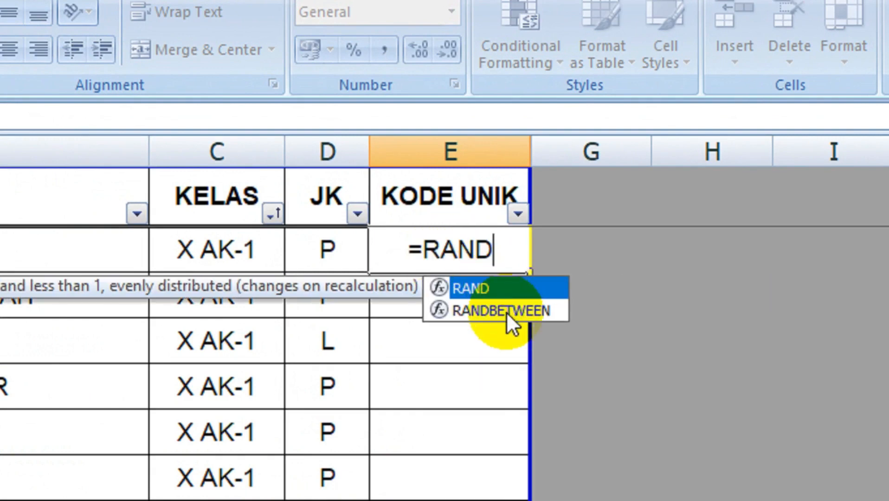
double_click(507, 310)
left_click(506, 311)
key("BackSpace")
key("BackSpace")
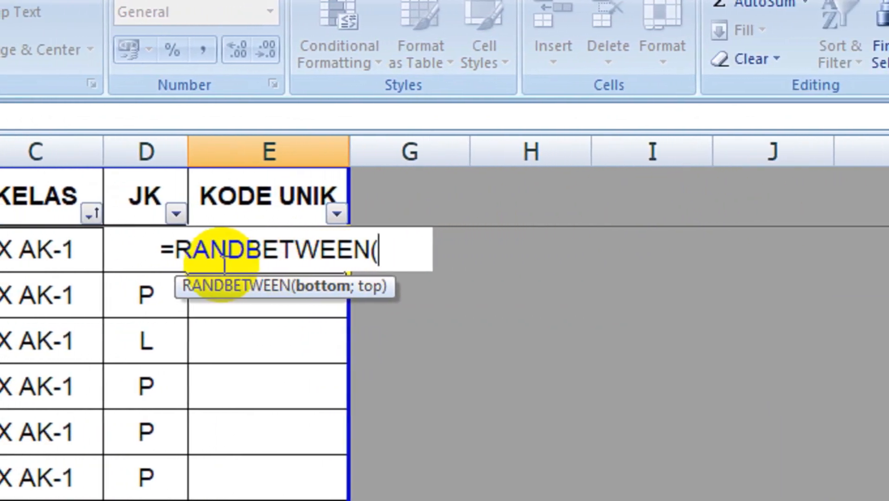
type("100")
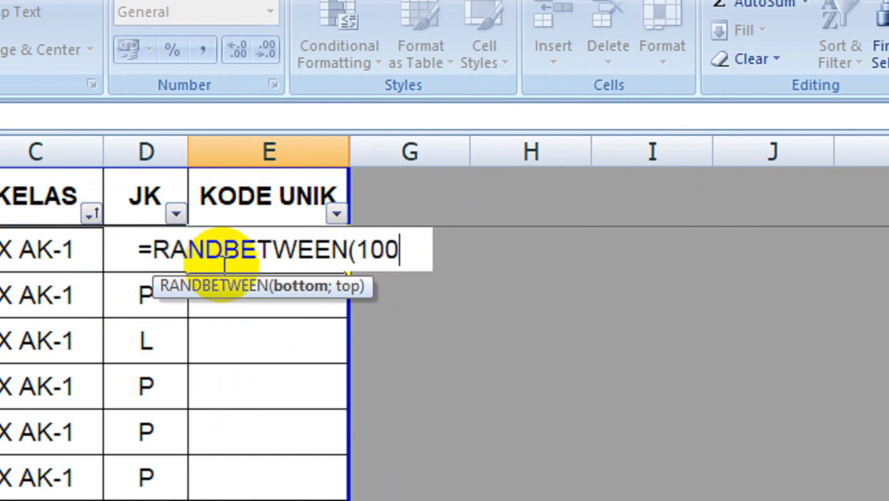
type("000")
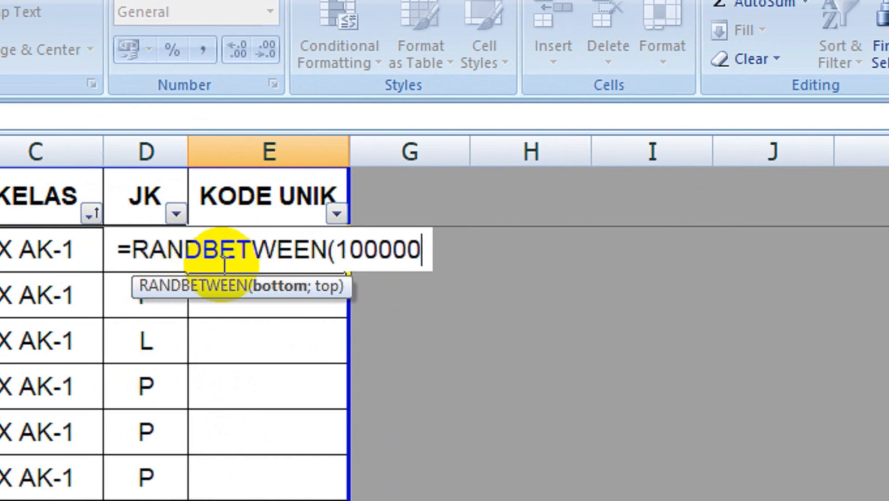
type(";")
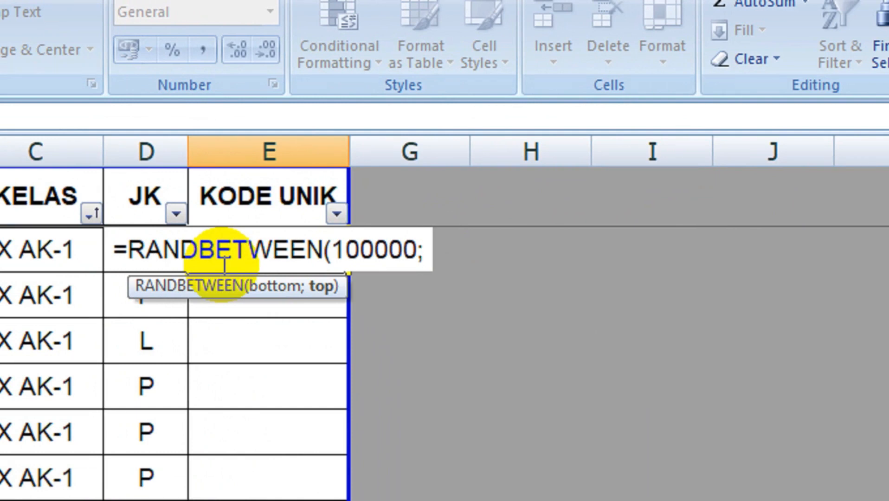
type("1")
type("9")
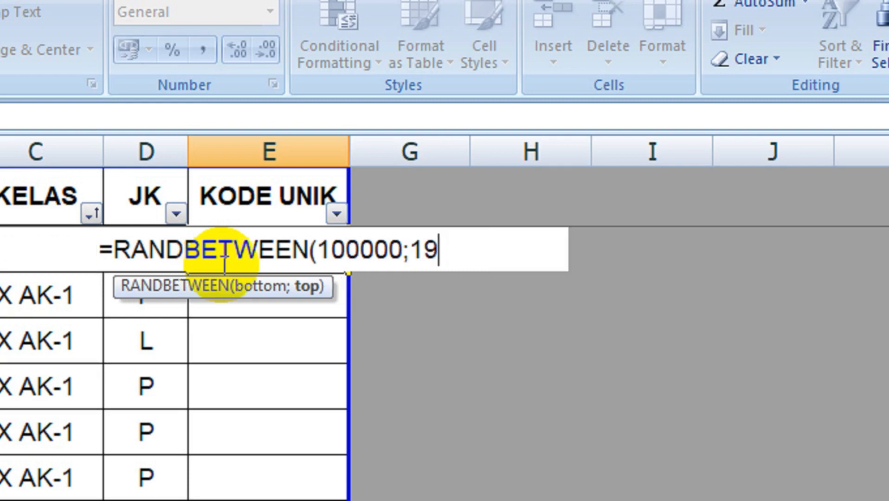
type("9999")
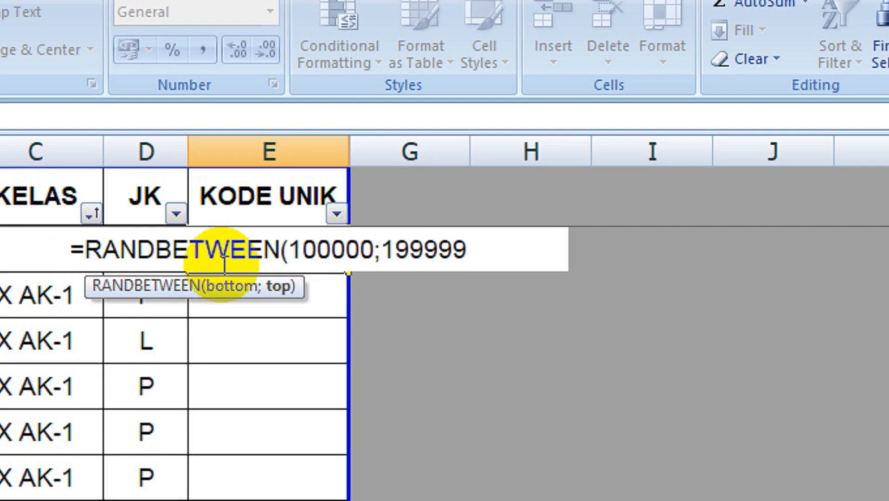
key("Return")
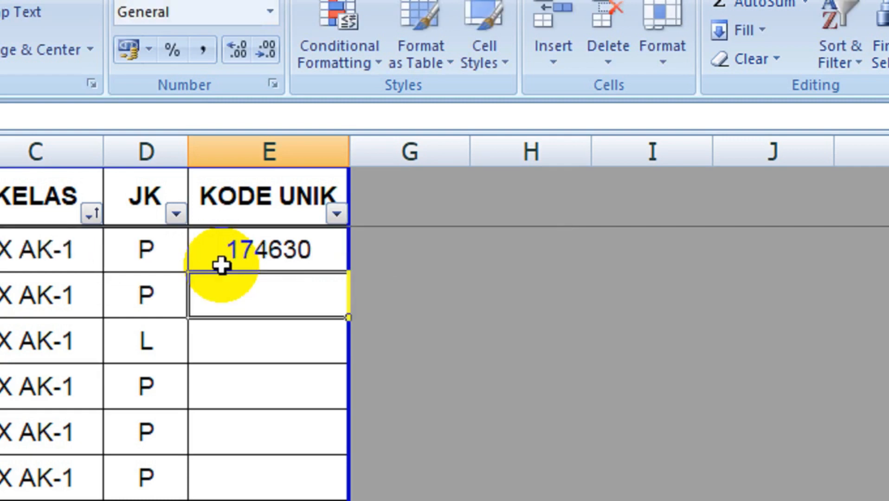
Fill the random-code formula down to E40 and check the codes in column E.
left_click(223, 252)
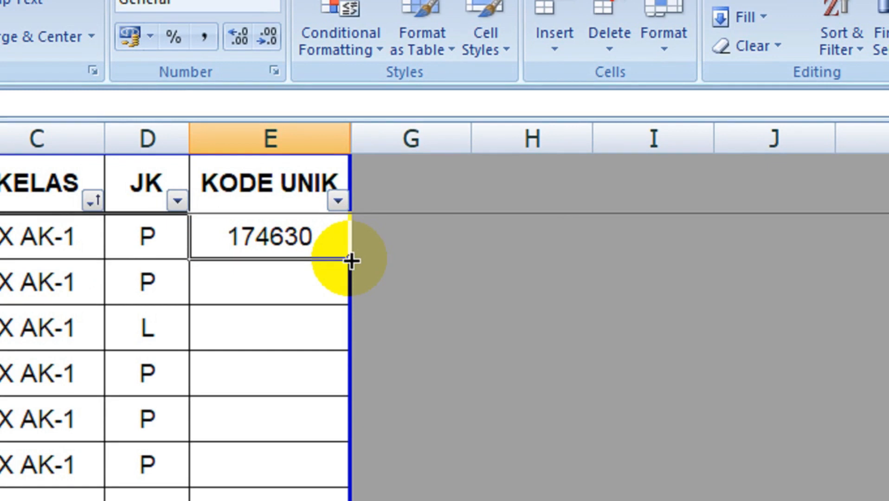
double_click(351, 261)
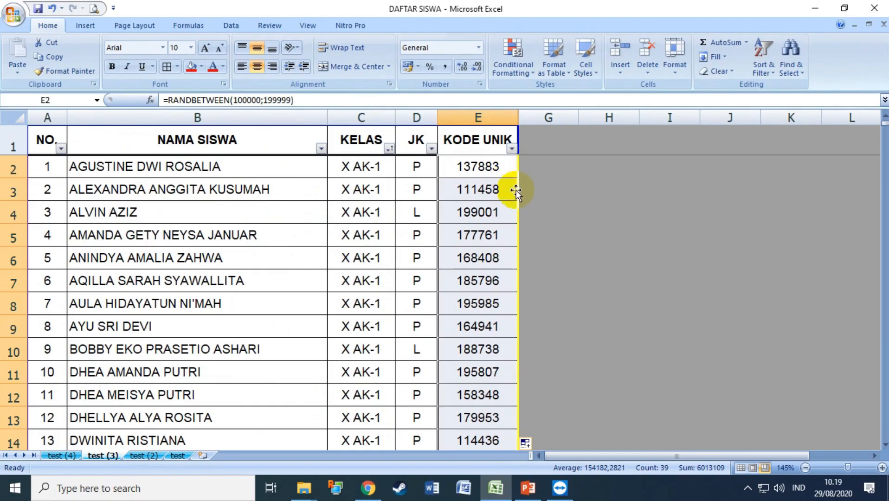
scroll(343, 312, "down", 6)
scroll(514, 203, "down", 8)
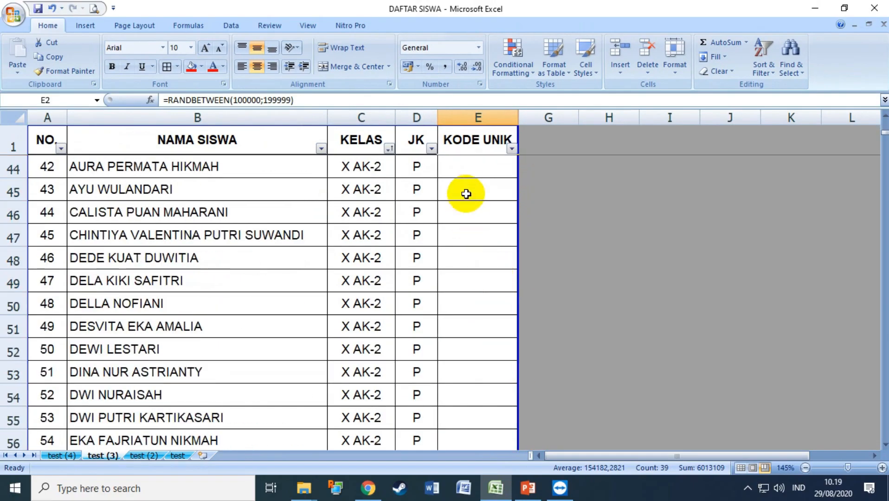
scroll(502, 192, "up", 3)
Enter =RANDBETWEEN(200000;299999) in E42 and fill it down the X AK-2 rows.
left_click(467, 321)
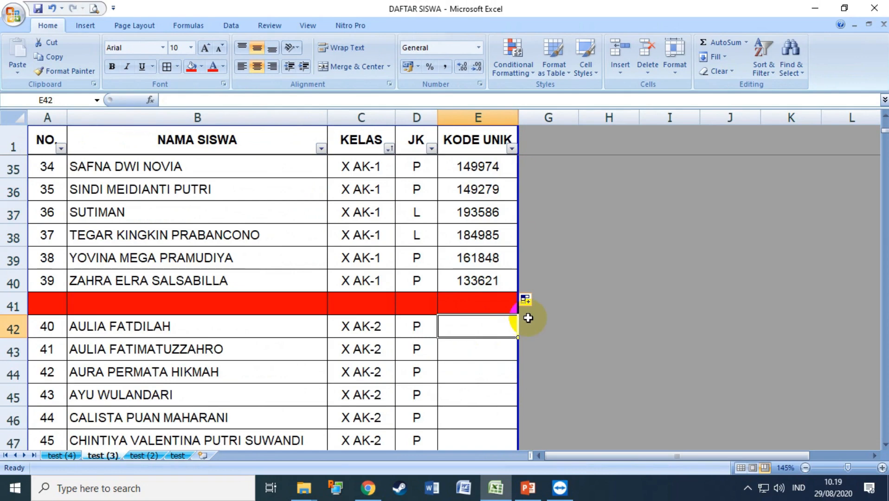
type("=RAN")
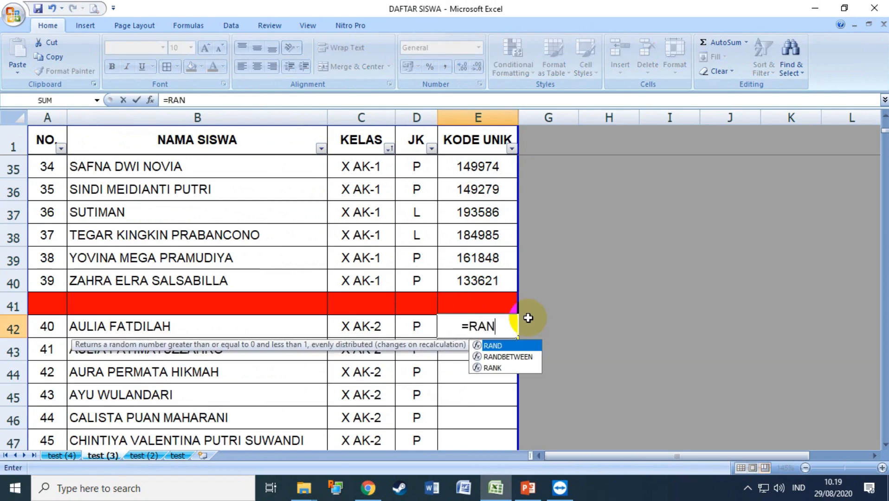
double_click(522, 356)
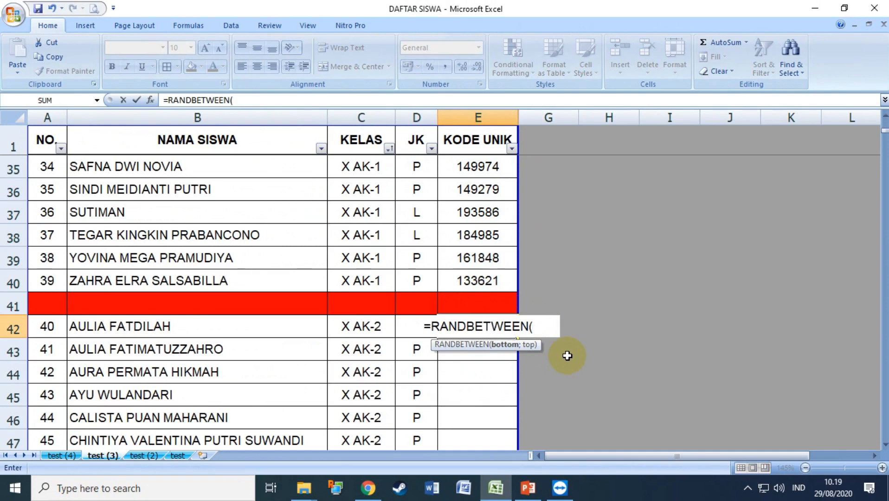
type("200")
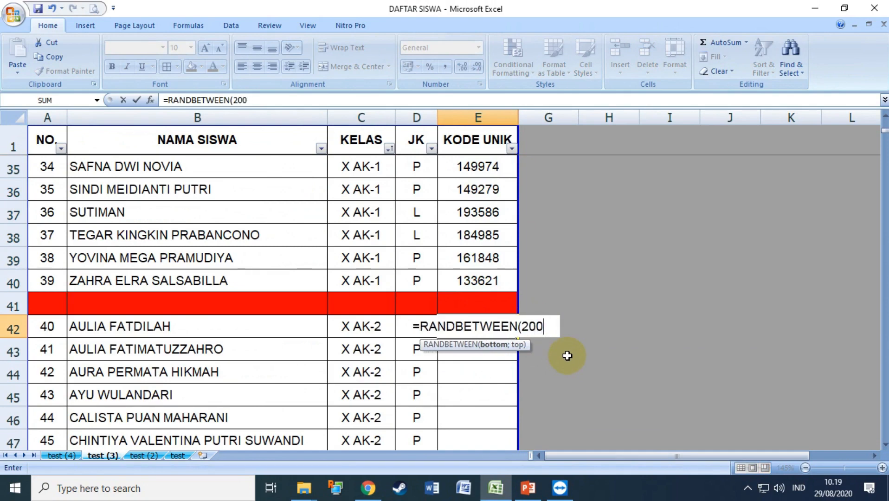
type("000;")
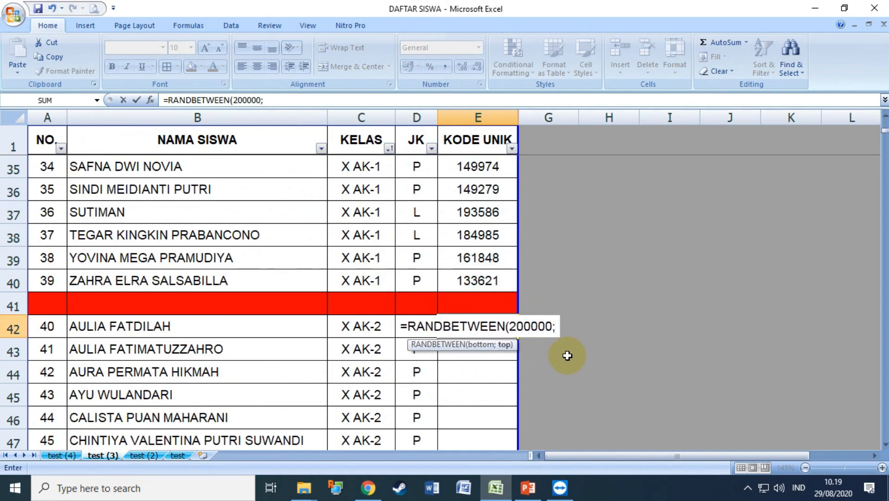
type("299999")
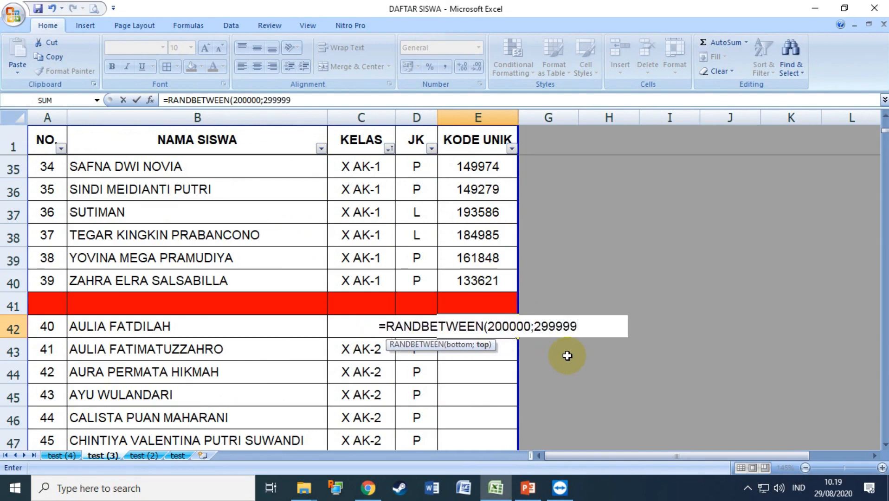
key("Return")
left_click(496, 332)
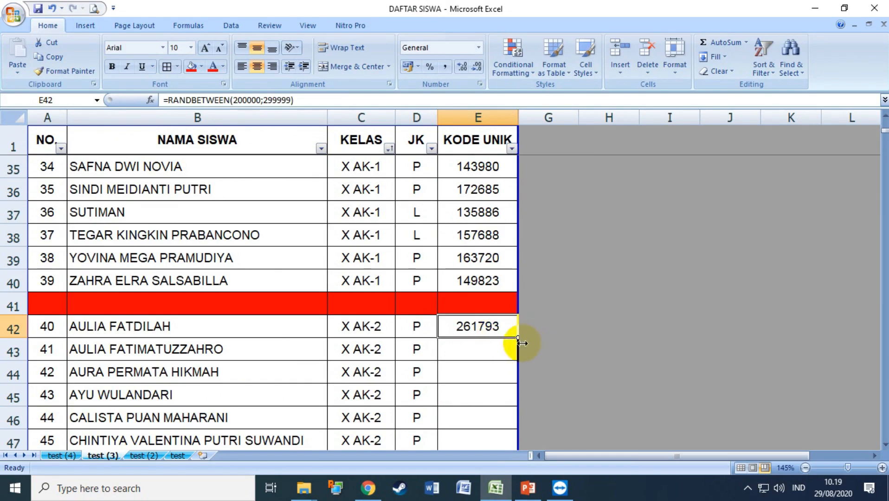
double_click(518, 337)
scroll(564, 365, "down", 10)
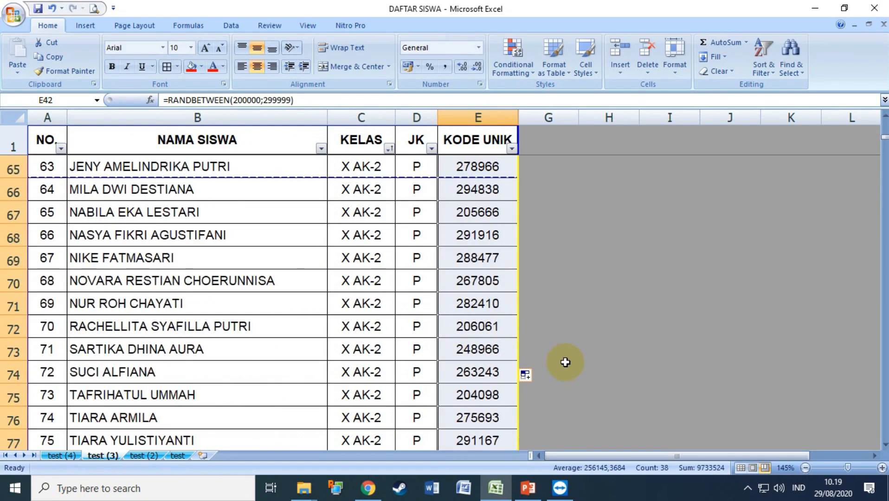
scroll(565, 362, "down", 3)
Enter =RANDBETWEEN(300000;399999) in E81 and fill it down the X AK-3 rows.
left_click(474, 330)
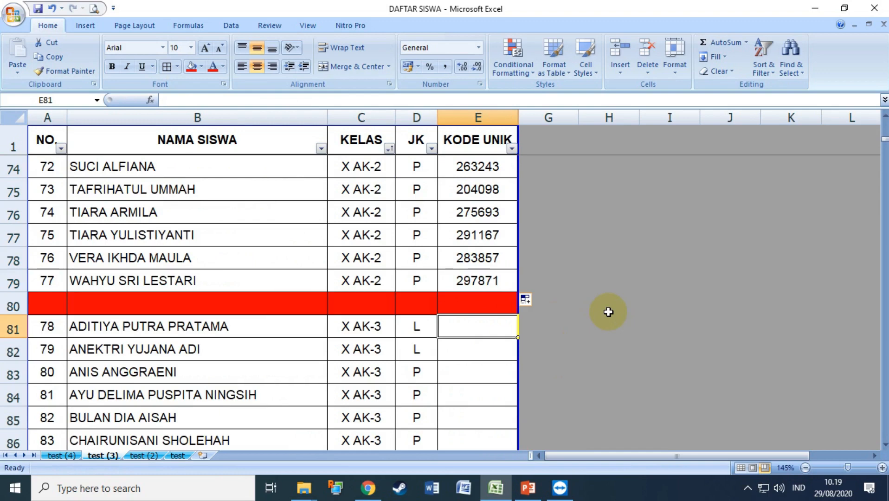
type("=")
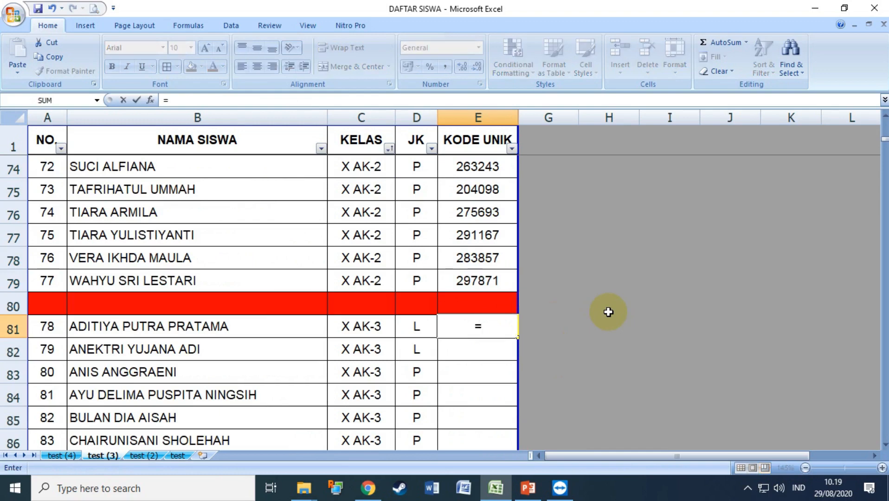
type("RAND")
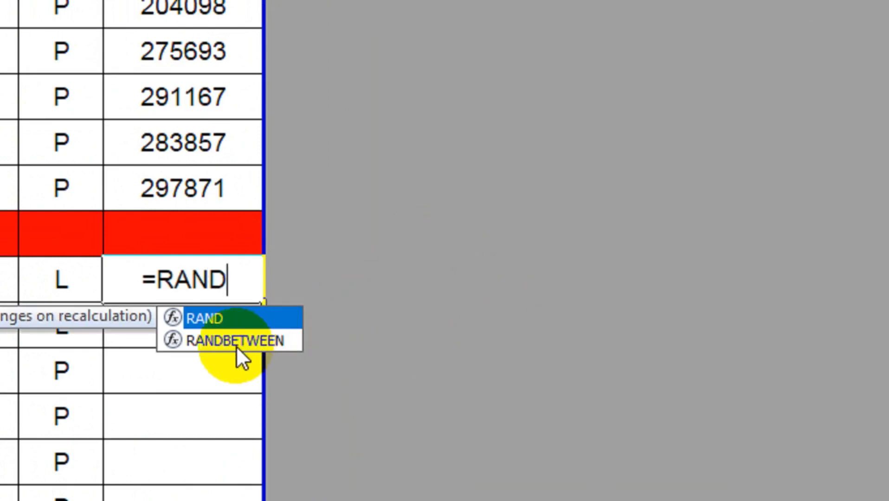
double_click(236, 344)
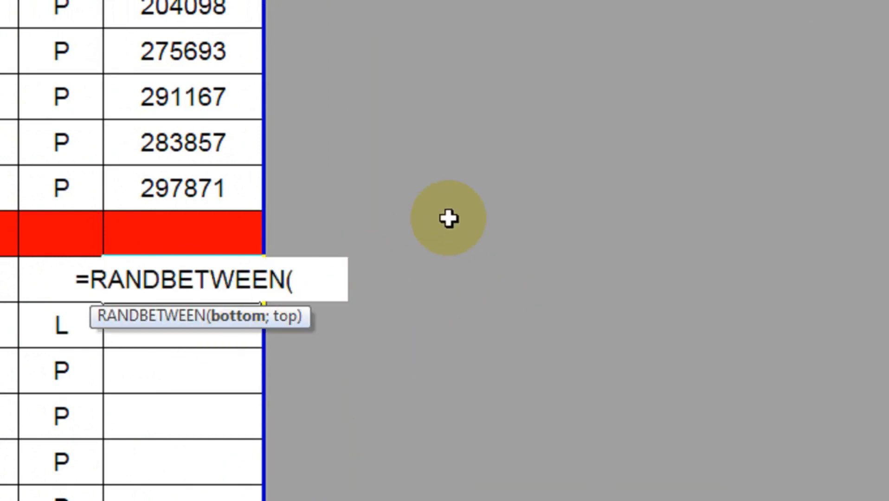
type("300000")
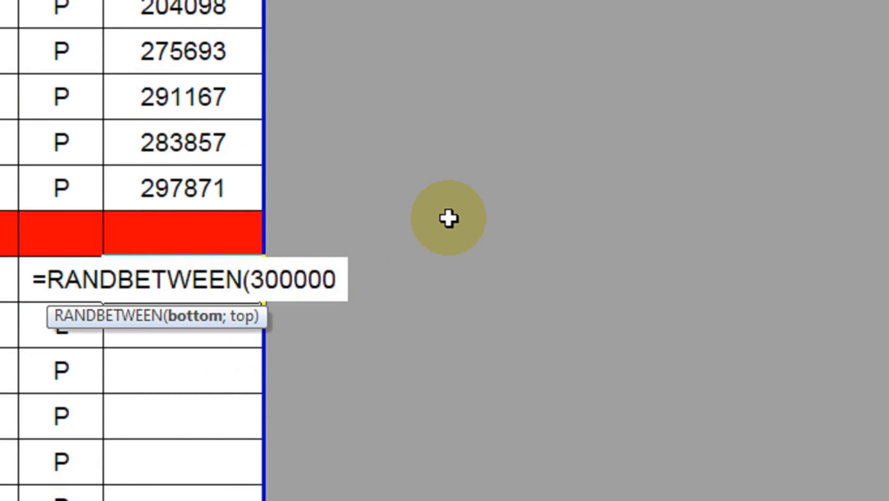
type(";")
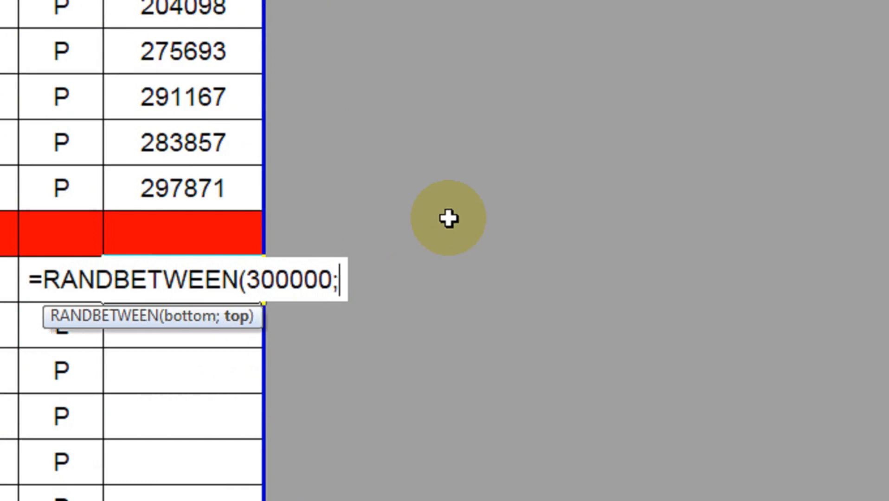
type("3999")
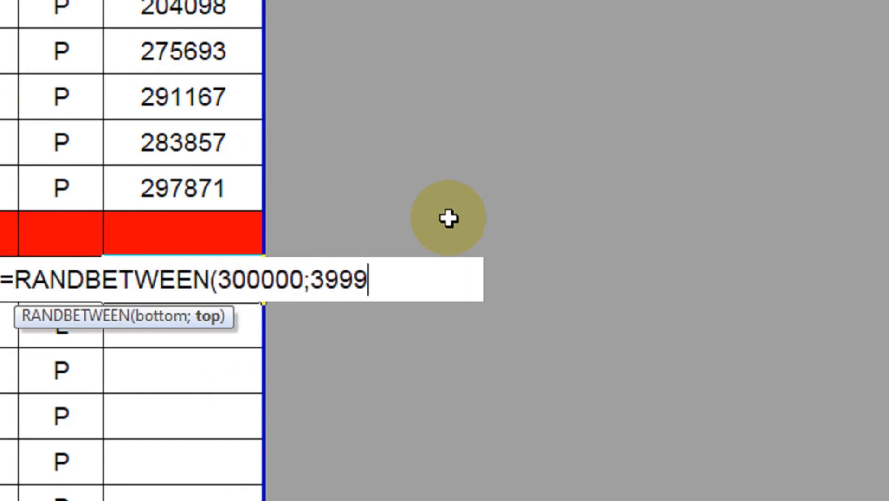
type("99")
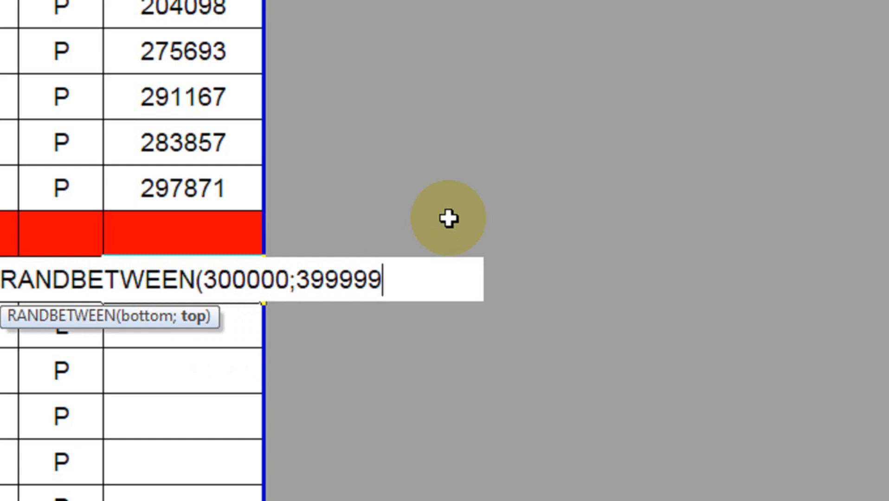
key("Return")
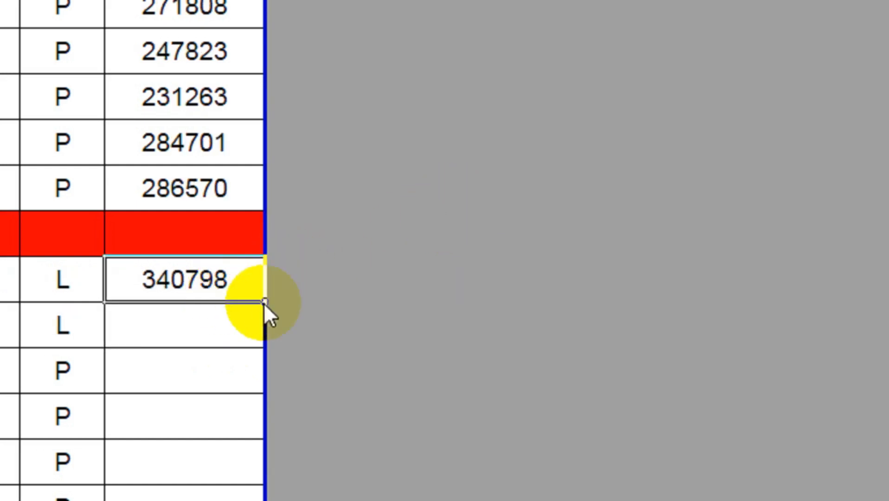
double_click(265, 301)
scroll(288, 307, "down", 5)
scroll(291, 302, "up", 7)
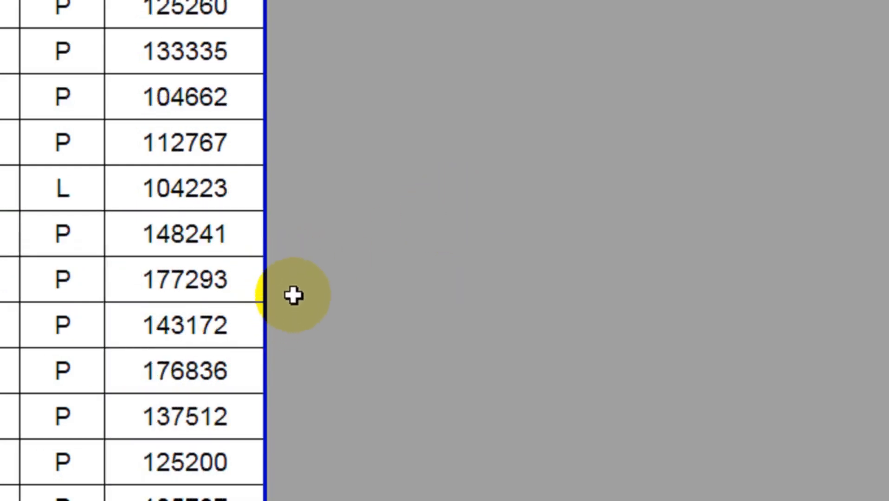
left_click(221, 125)
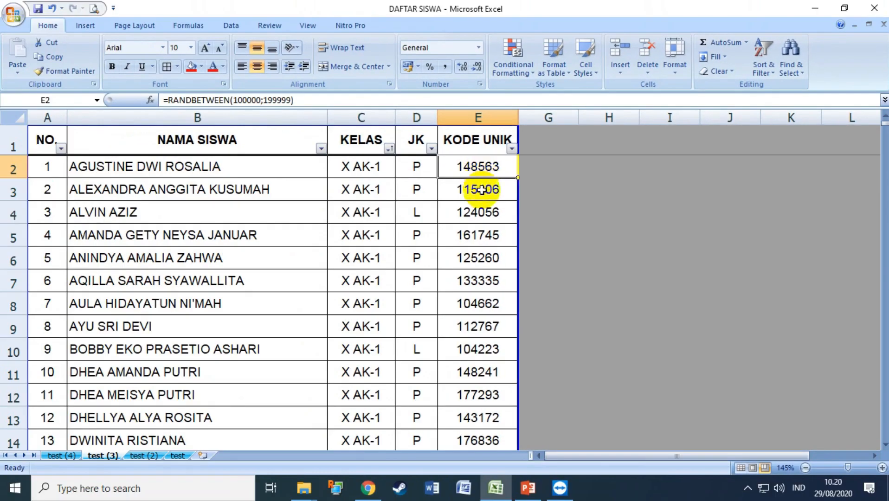
scroll(501, 235, "down", 19)
scroll(501, 236, "down", 7)
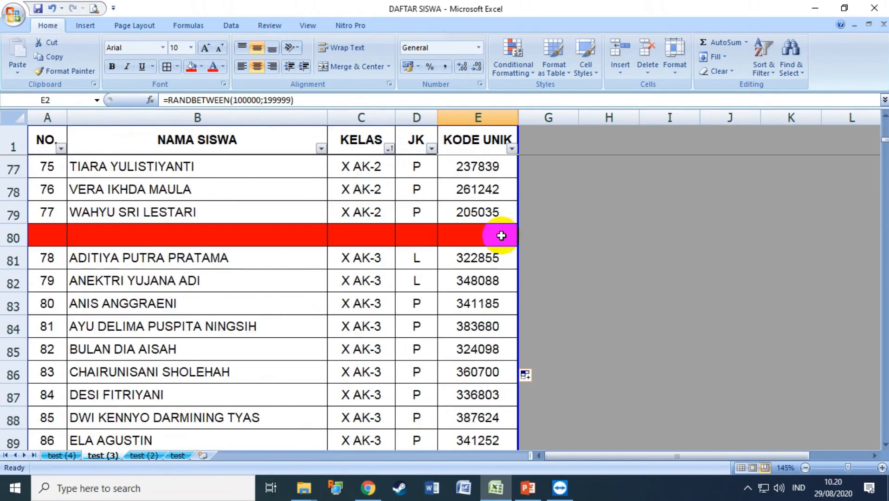
scroll(502, 235, "up", 20)
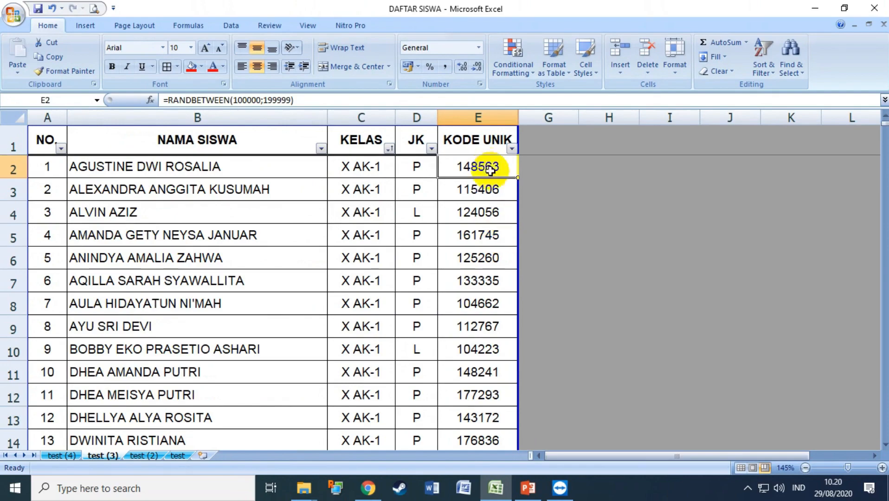
scroll(506, 281, "down", 20)
scroll(503, 280, "down", 12)
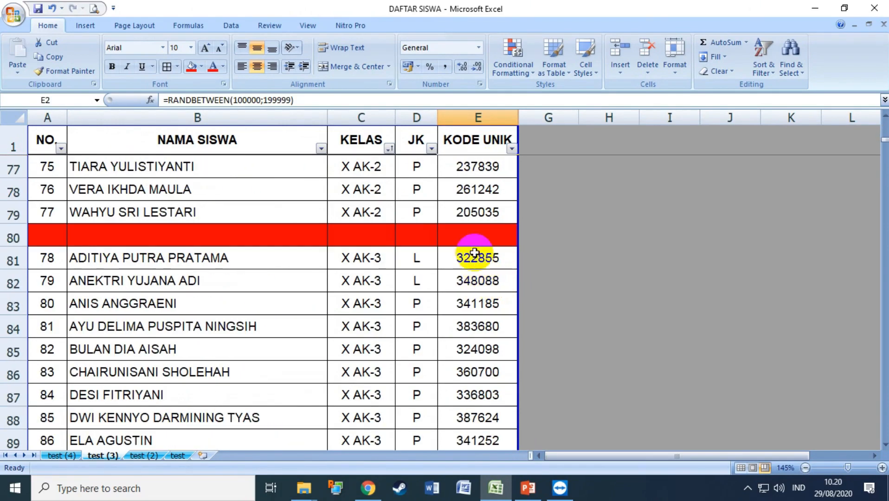
scroll(482, 288, "down", 2)
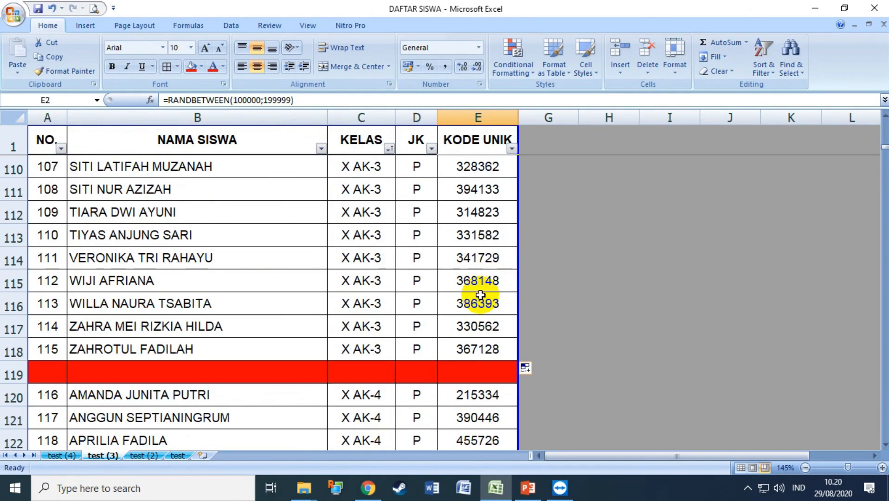
left_click(476, 343, "shift")
scroll(570, 297, "up", 6)
scroll(571, 296, "up", 20)
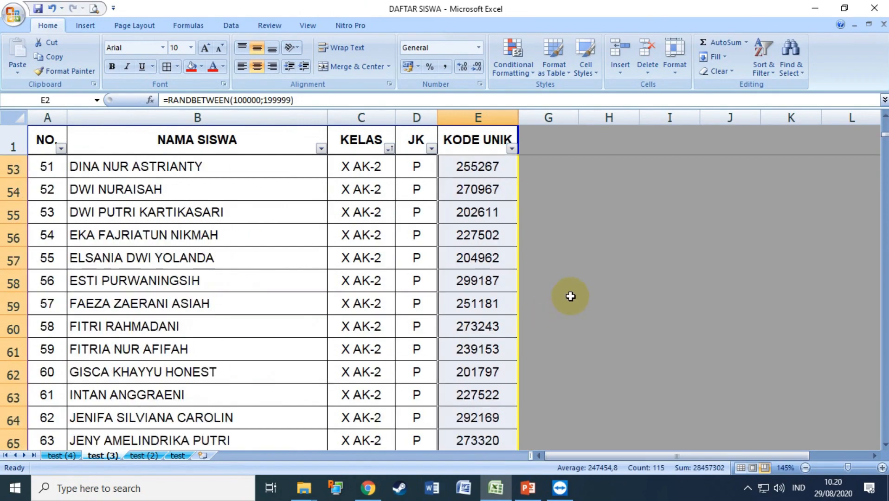
key("ctrl+c")
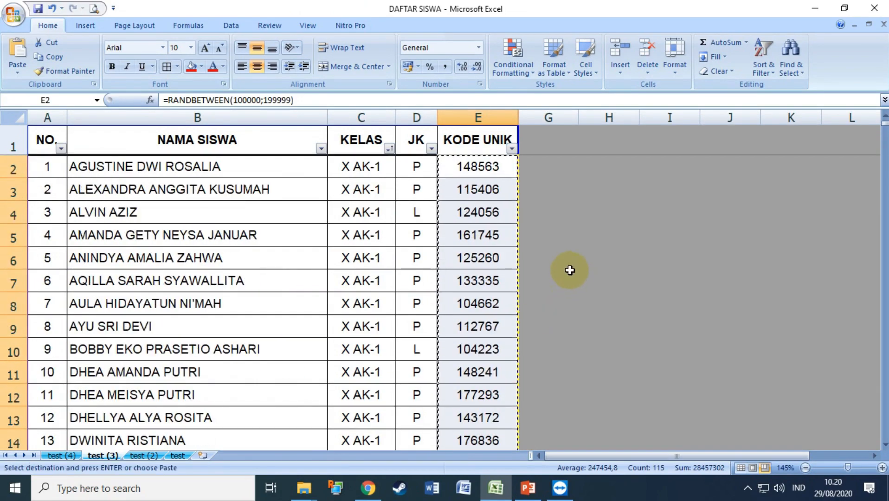
right_click(485, 170)
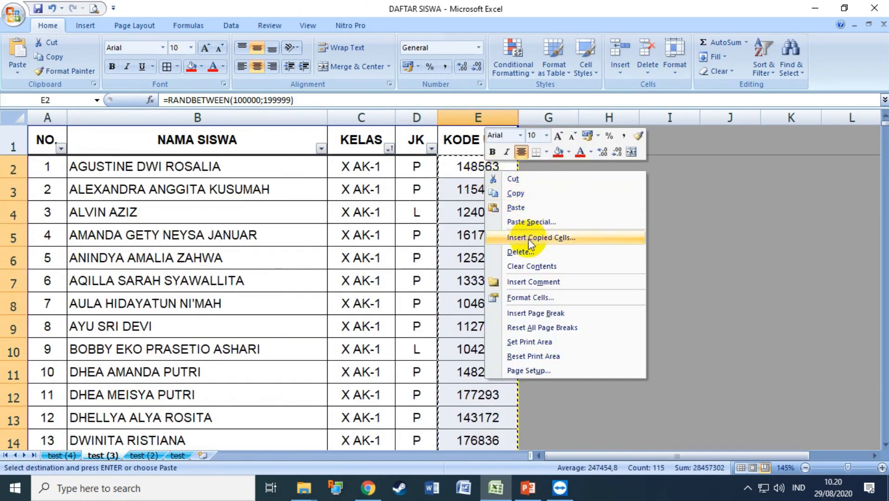
left_click(527, 223)
left_click(549, 198)
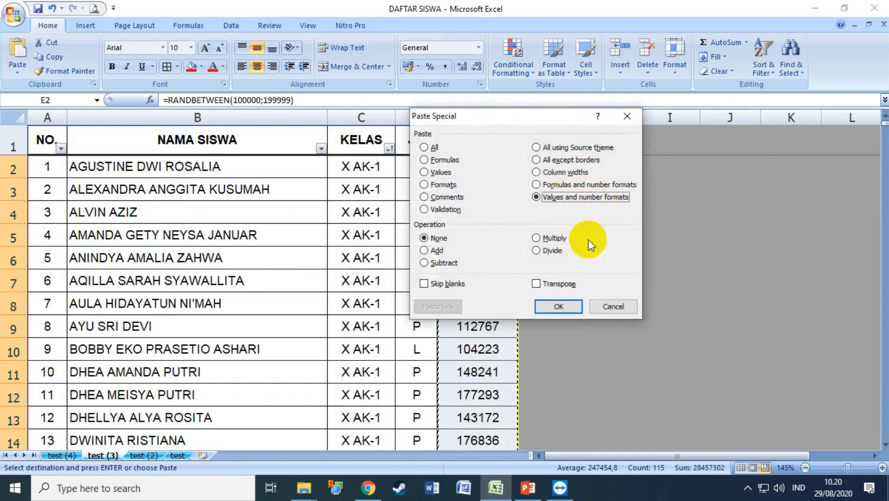
left_click(559, 307)
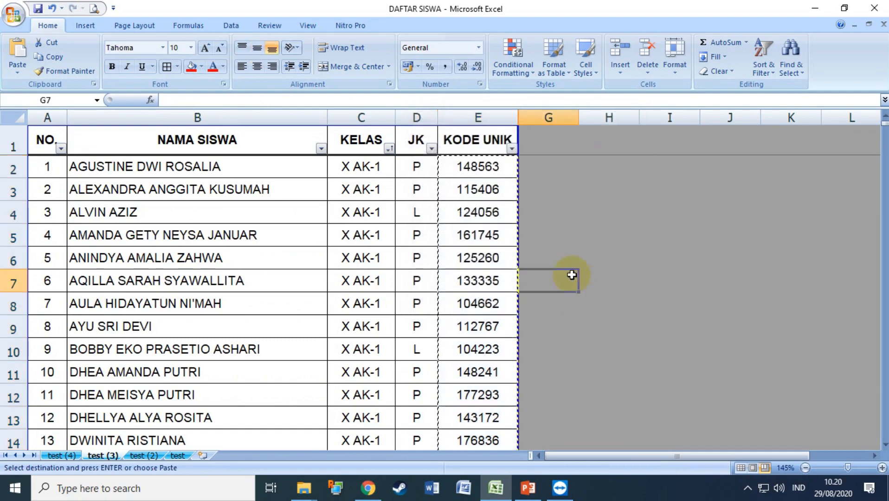
left_click(487, 172)
key("Escape")
left_click(507, 196)
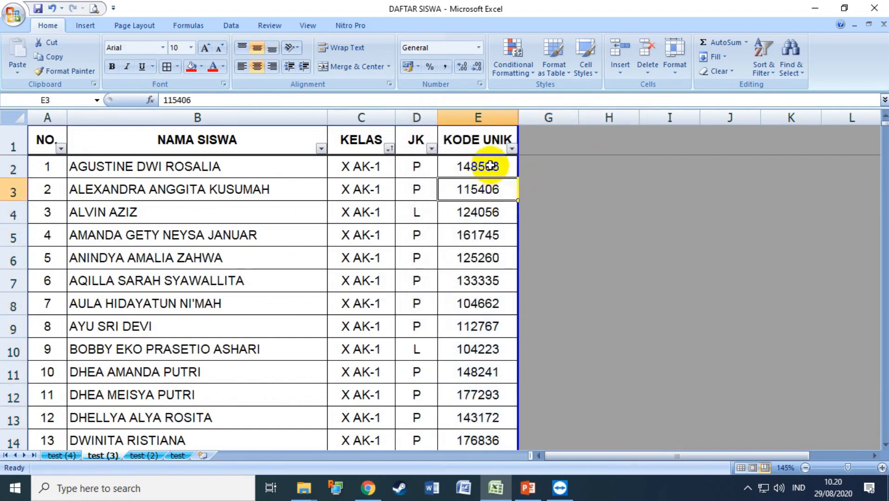
left_click(491, 168)
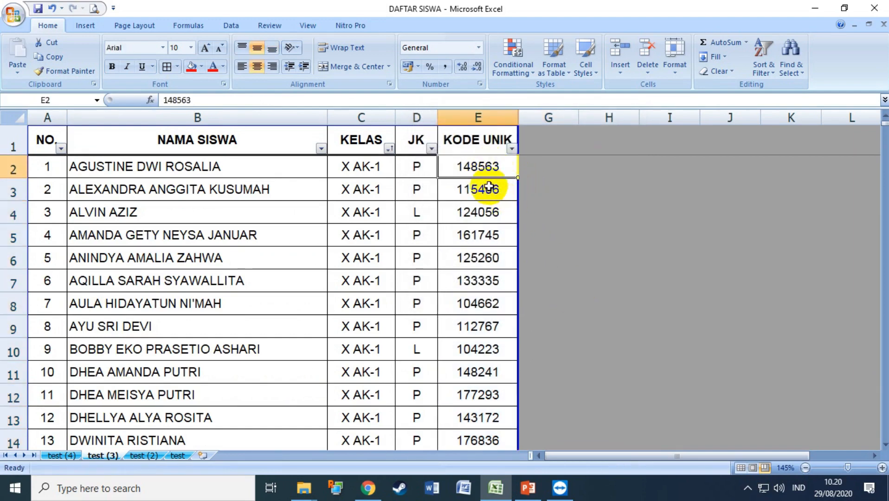
left_click(538, 172)
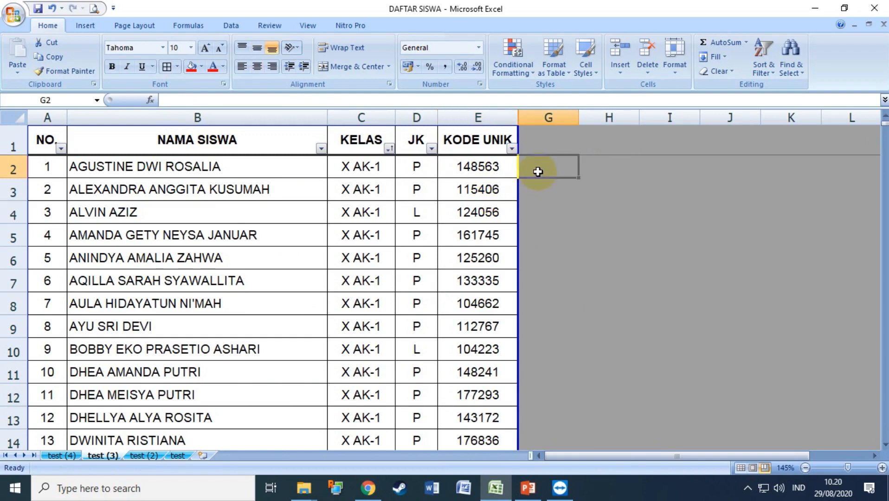
Enter =E2 in G2 so it repeats the first KODE UNIK, 148563.
type("=")
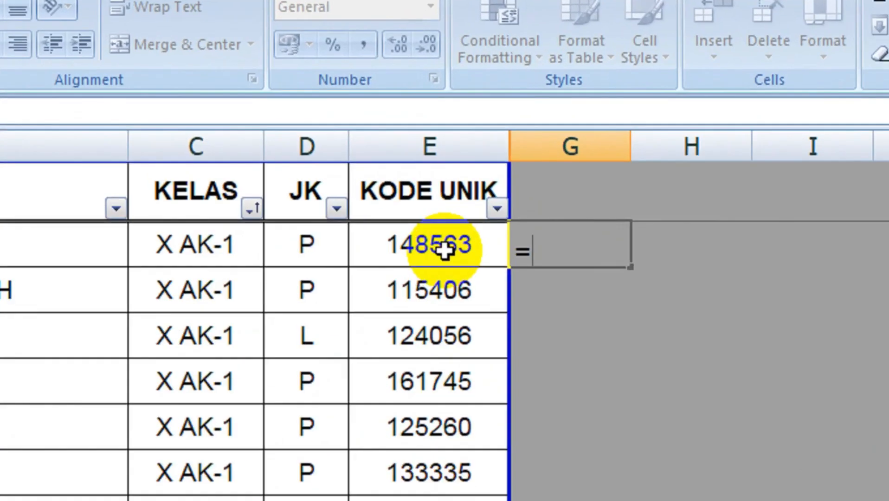
left_click(444, 251)
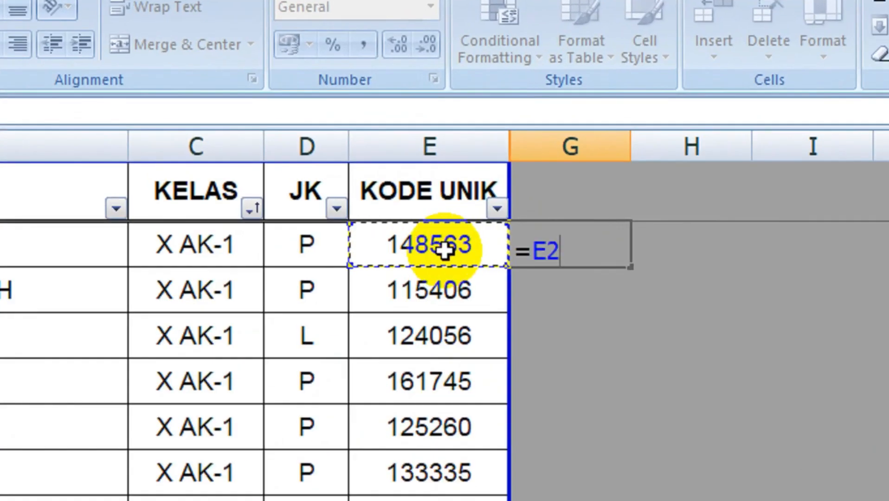
key("Return")
left_click(516, 246)
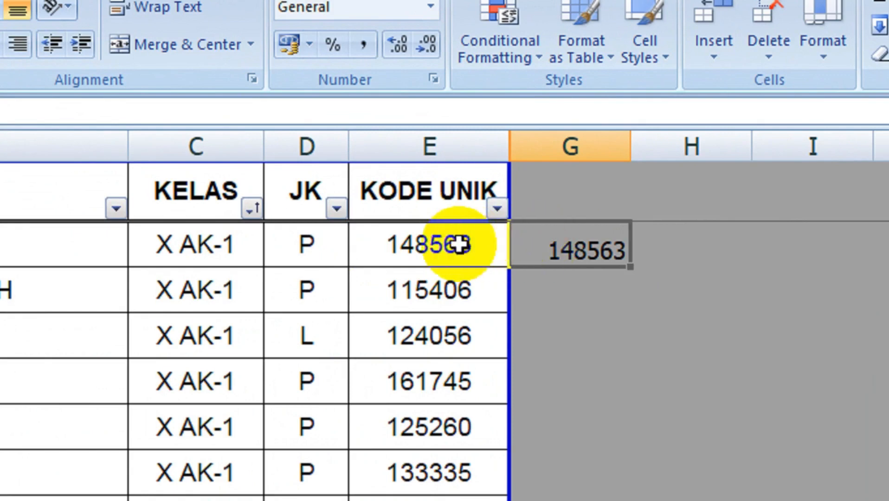
left_click(457, 245)
left_click(573, 288)
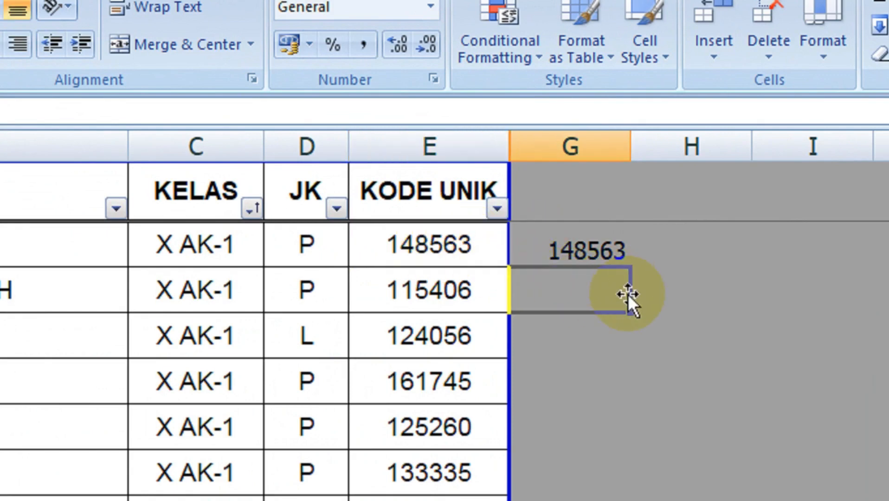
type("=")
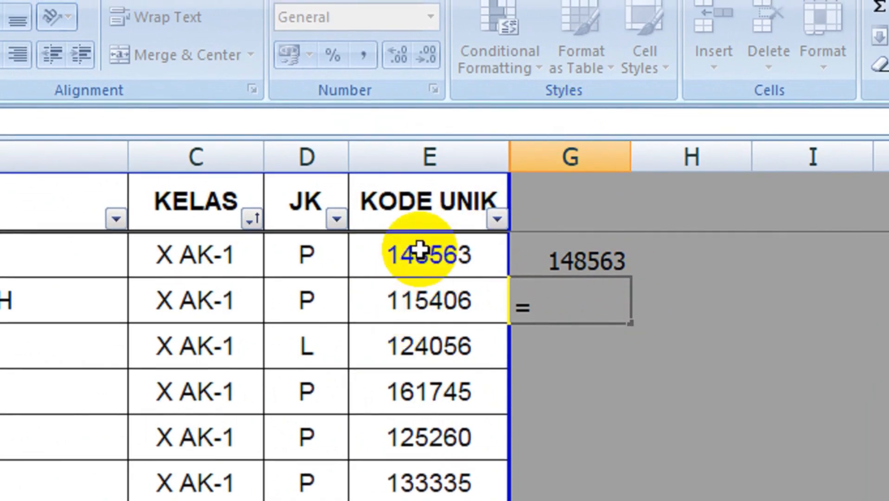
left_click(575, 254)
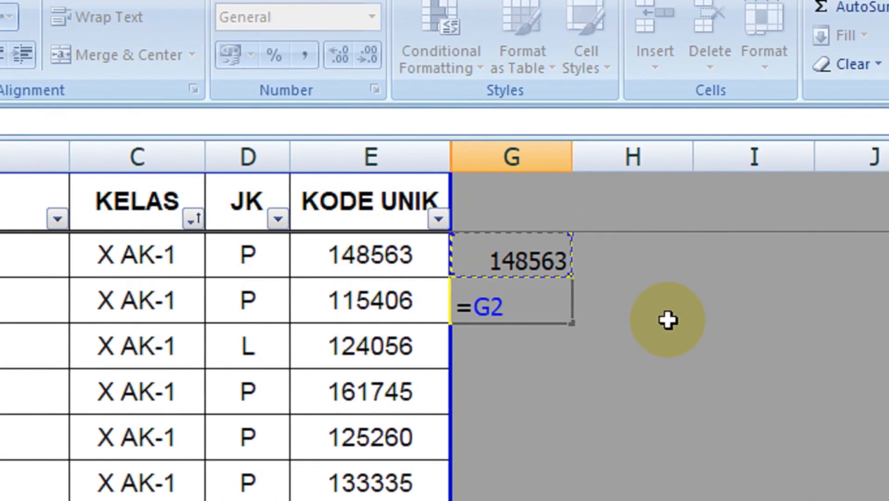
type("&")
left_click(378, 304)
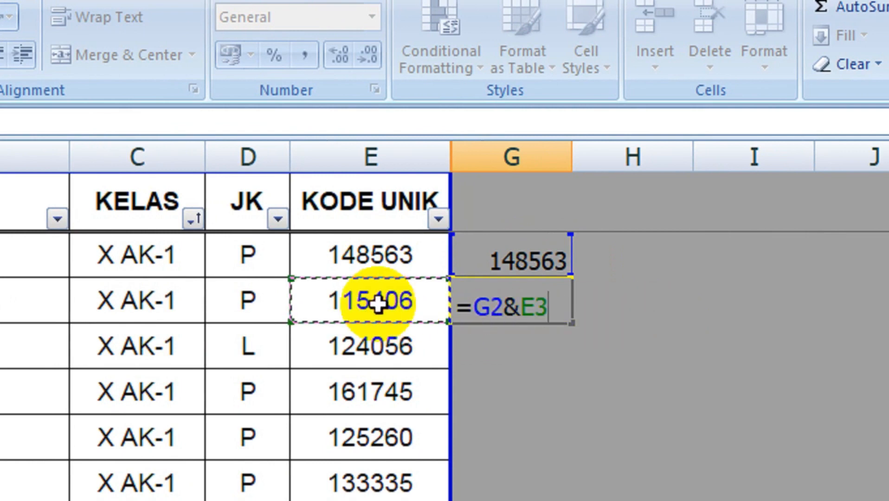
key("Return")
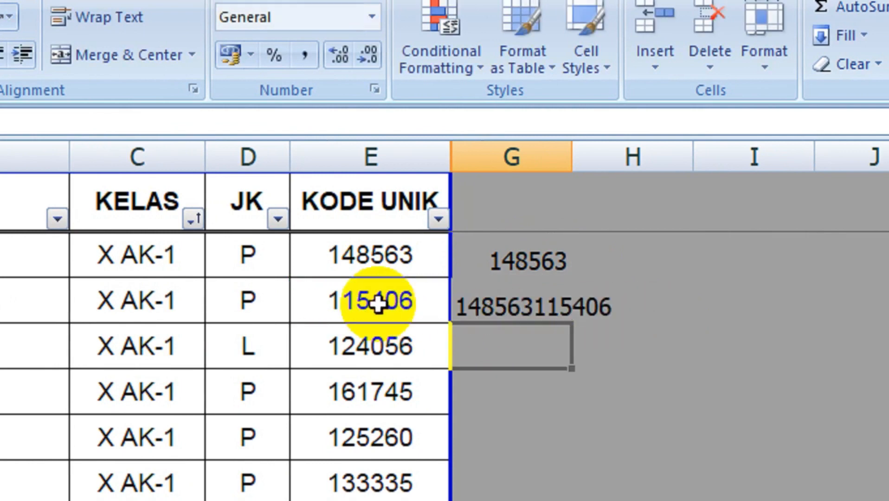
left_click(531, 257)
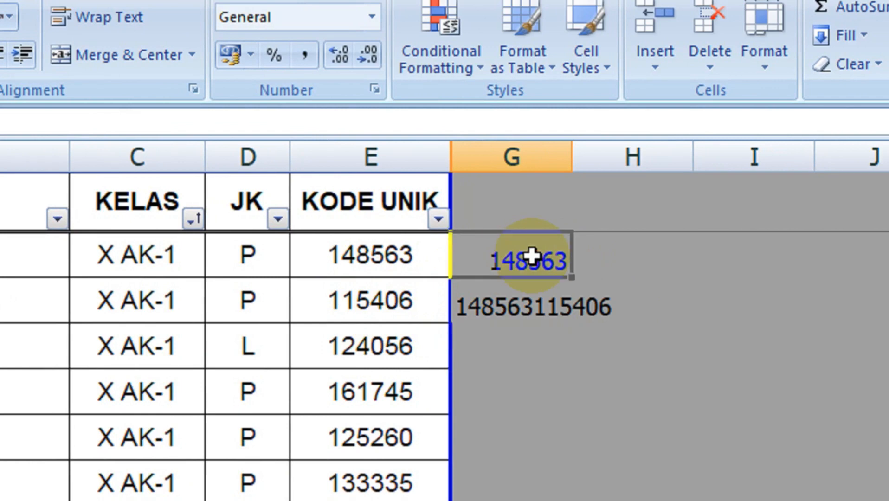
left_click(355, 301)
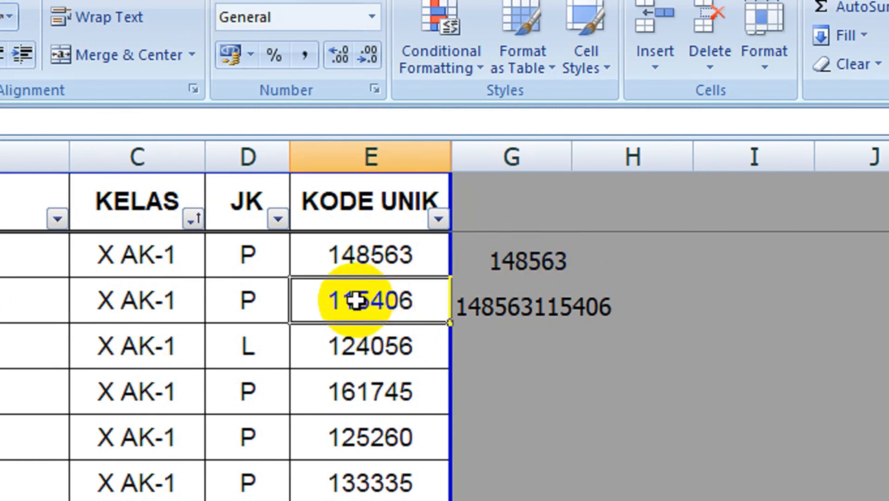
left_click(488, 307)
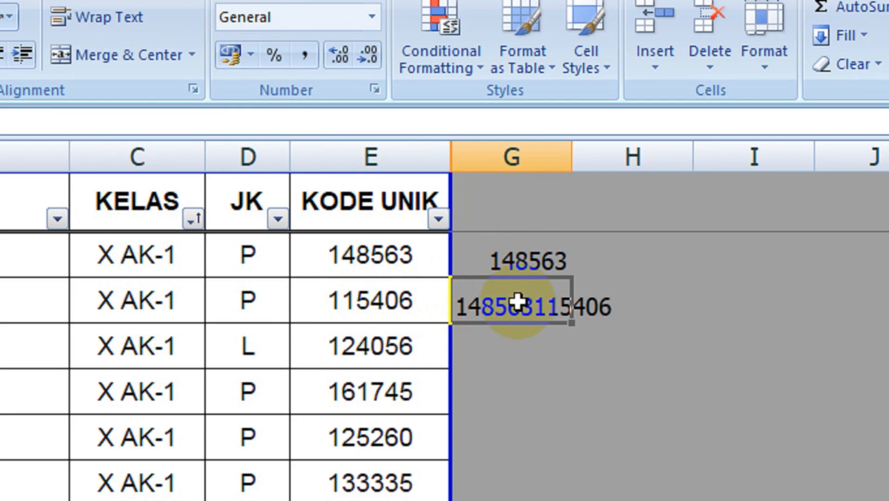
Change G3's formula to =G2&"|"&E3 so codes are pipe-separated.
double_click(516, 303)
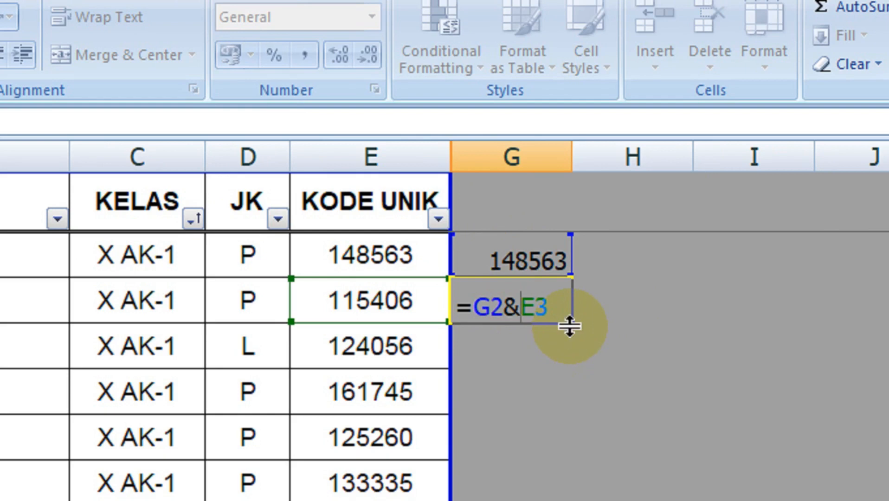
type("\"")
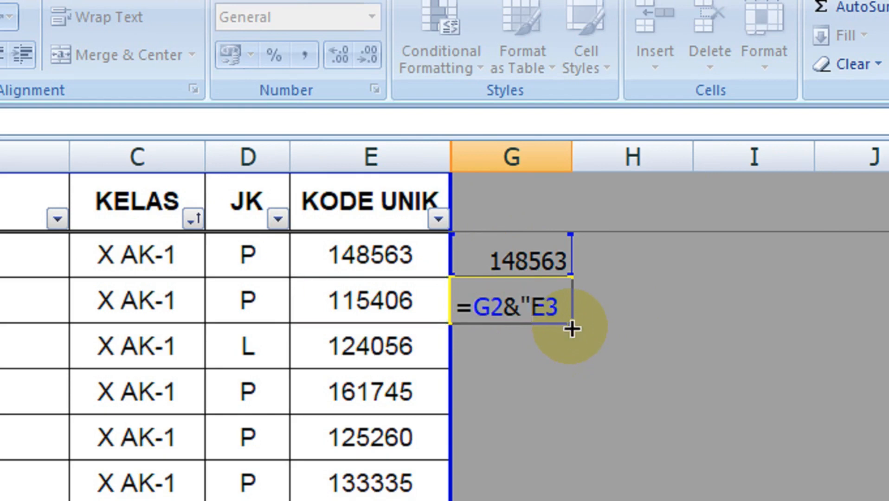
type("|")
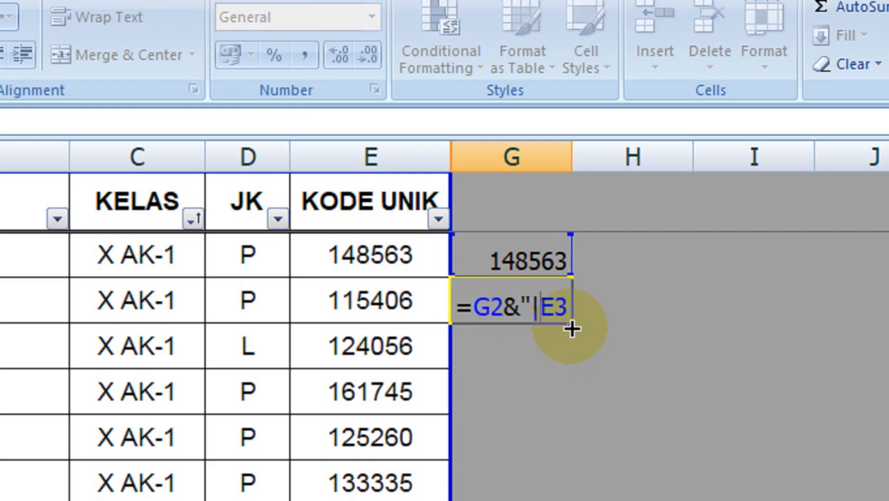
type("\"")
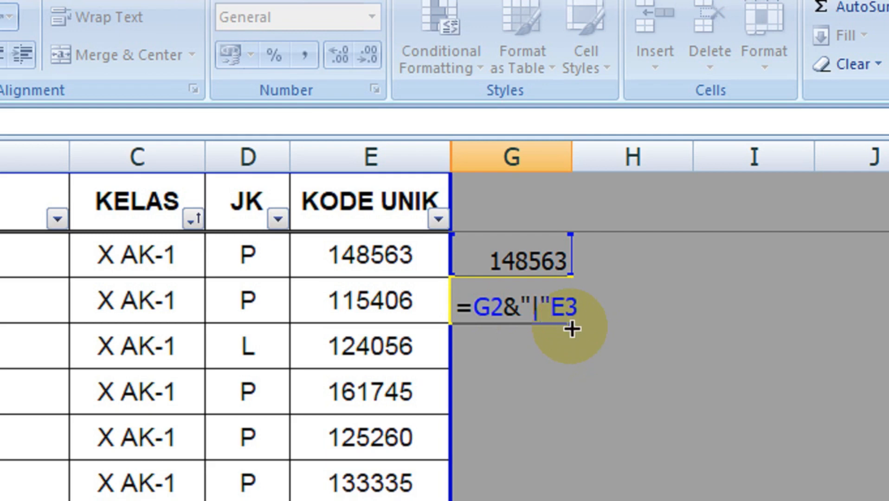
type("&")
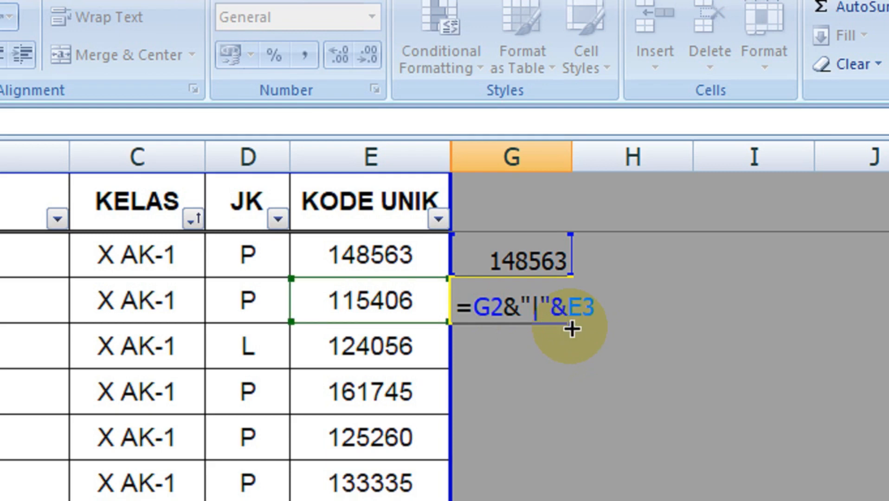
key("Return")
left_click(512, 307)
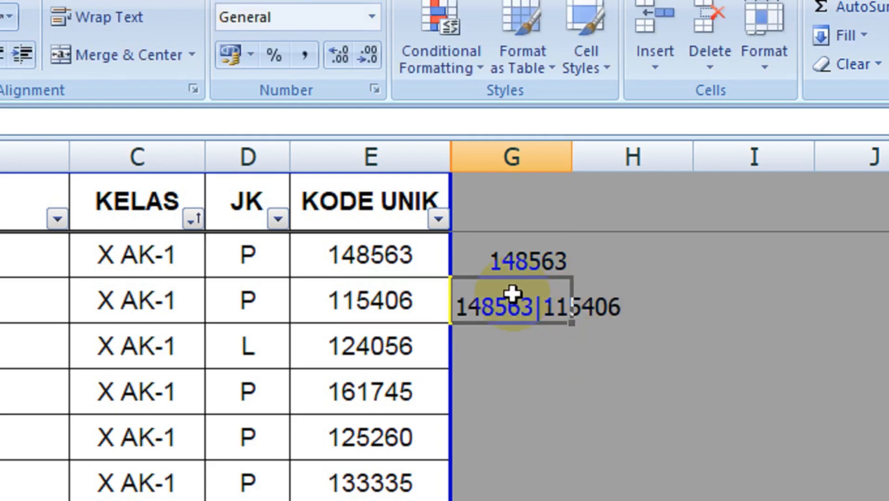
Fill G3's formula down to G40 and select the starter formulas in G2:G3.
double_click(576, 325)
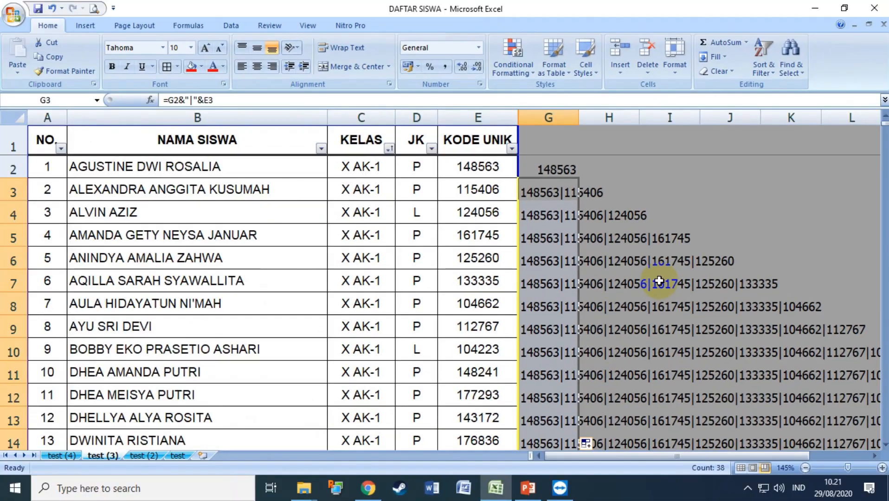
scroll(659, 373, "down", 6)
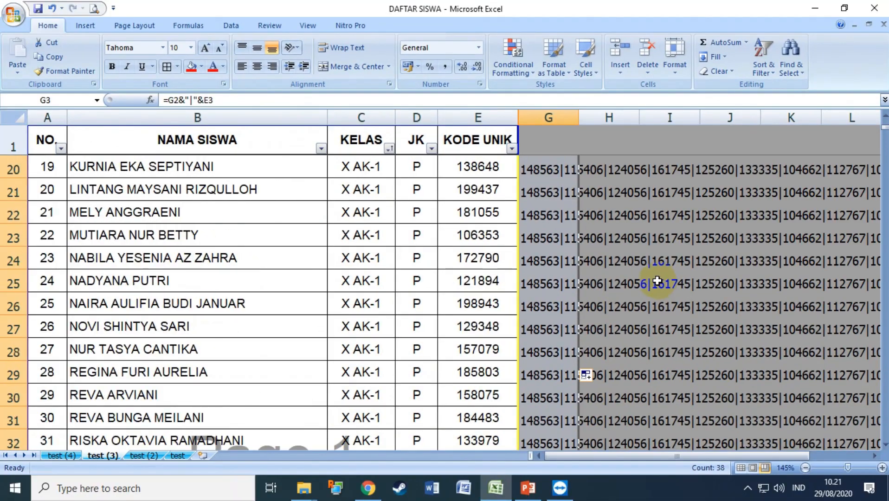
scroll(659, 374, "up", 6)
scroll(659, 373, "down", 7)
scroll(656, 277, "down", 7)
scroll(647, 285, "up", 3)
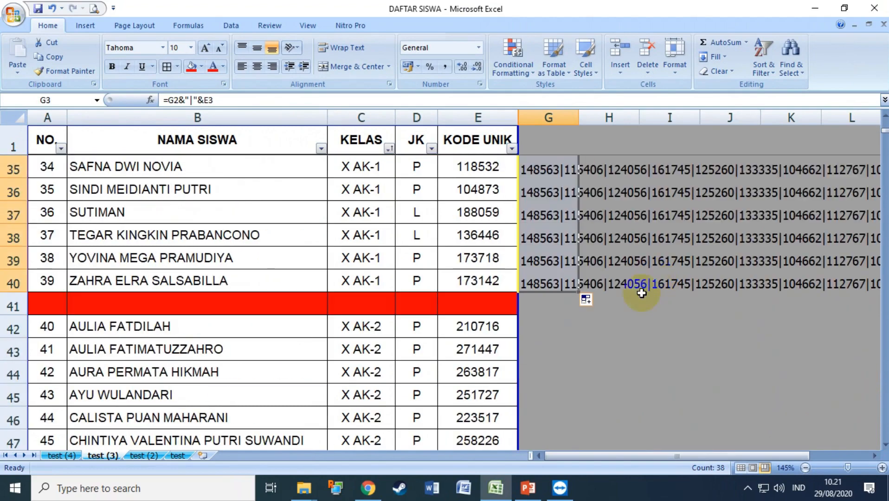
scroll(583, 377, "down", 5, "ctrl")
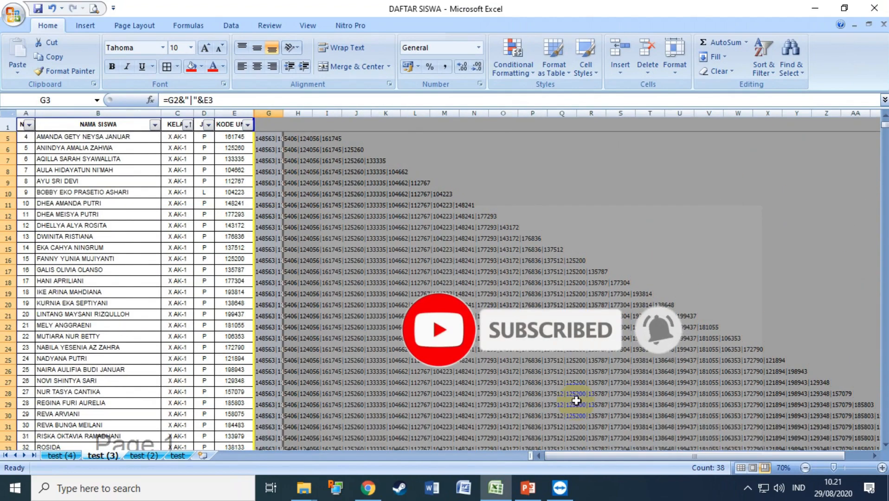
scroll(576, 401, "down", 2, "ctrl")
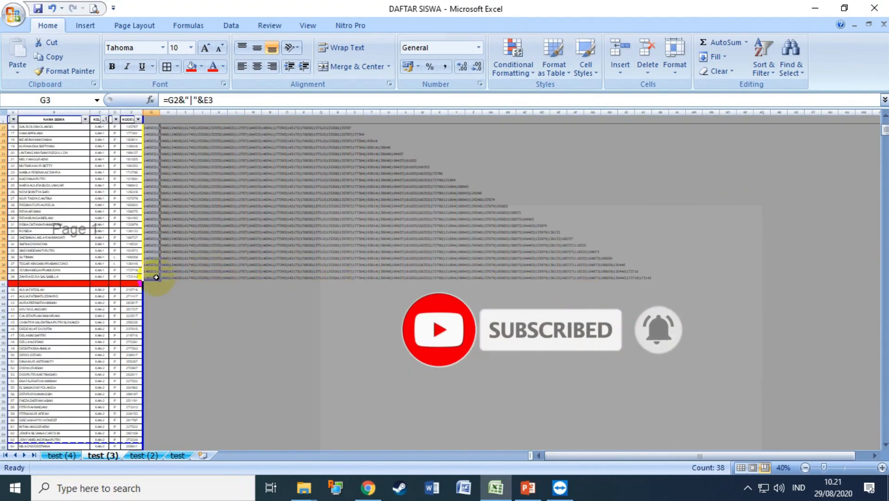
left_click(156, 277)
scroll(221, 291, "up", 4, "ctrl")
scroll(441, 291, "up", 7)
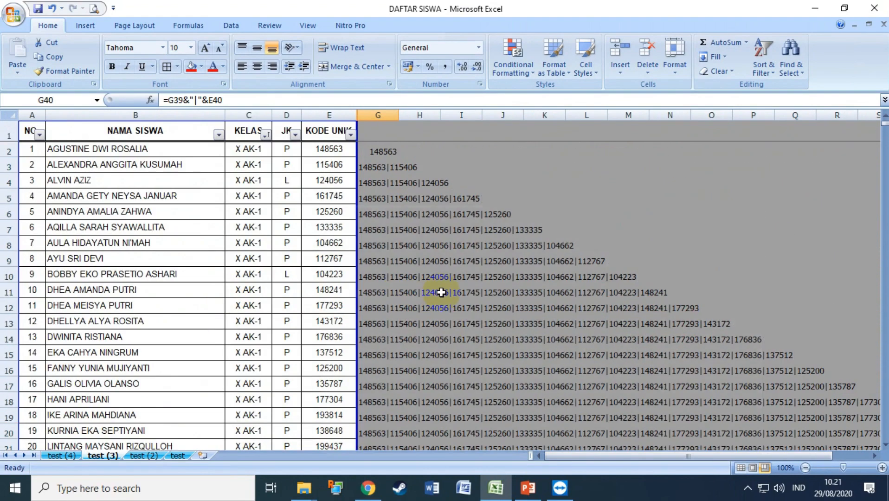
left_click_drag(375, 152, 377, 166)
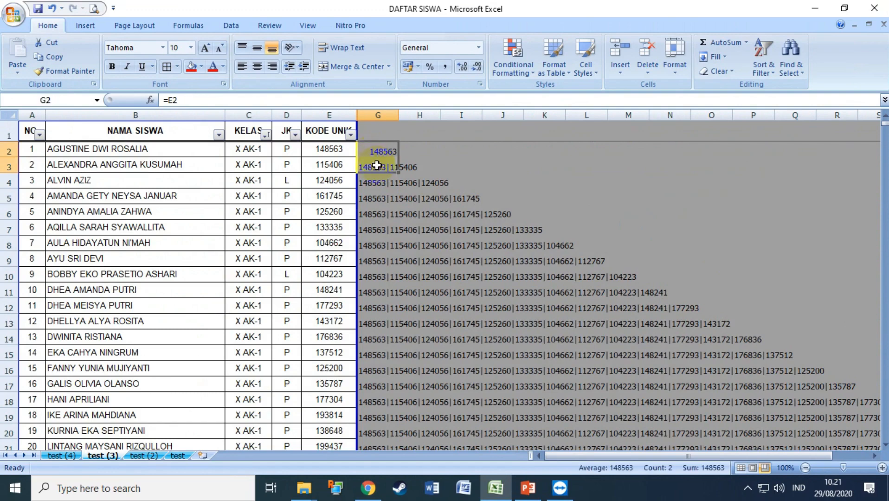
Copy the G2:G3 starter formulas into G42 for X AK-2 and G81 for X AK-3.
scroll(438, 276, "up", 4, "ctrl")
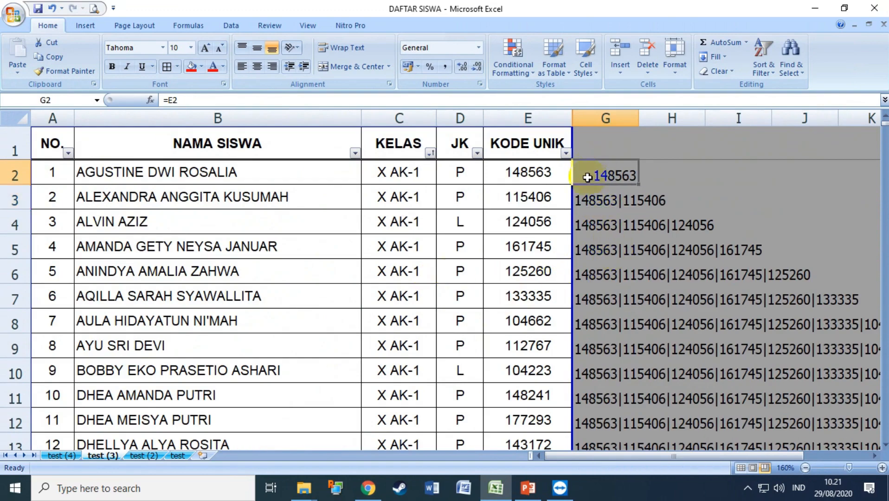
key("ctrl+c")
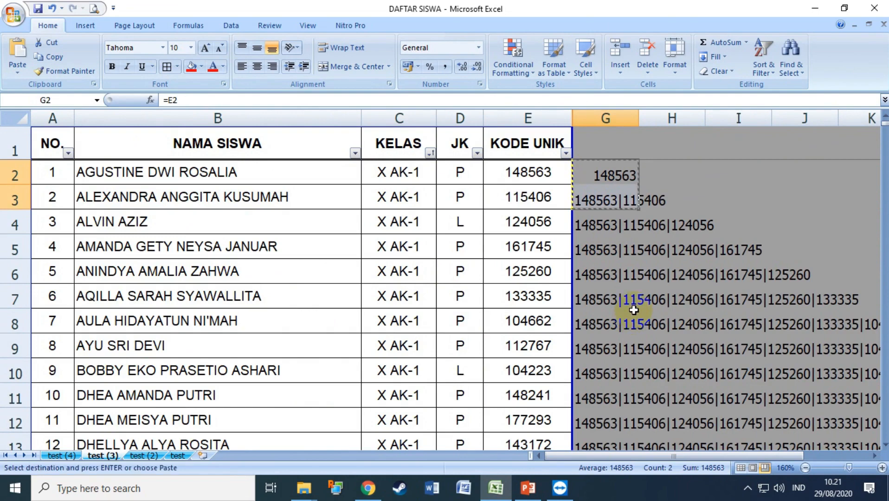
scroll(633, 313, "down", 11)
left_click(596, 357)
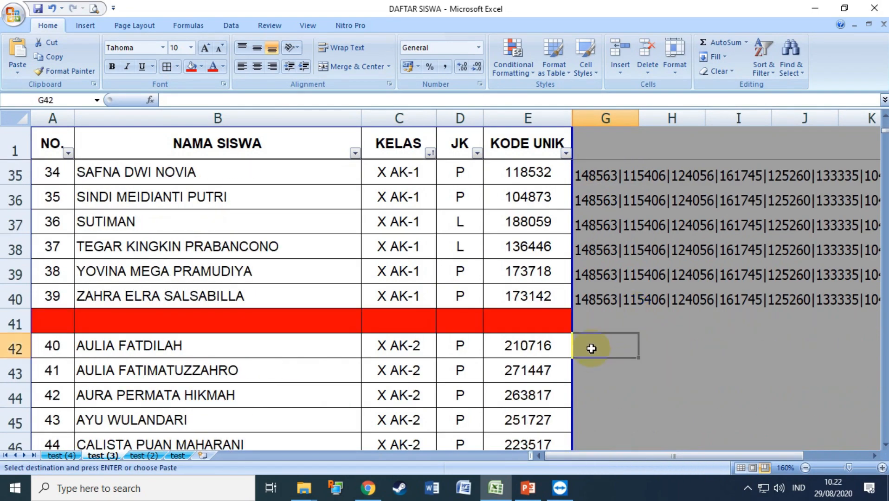
key("ctrl+v")
scroll(618, 363, "down", 11)
scroll(616, 362, "down", 1)
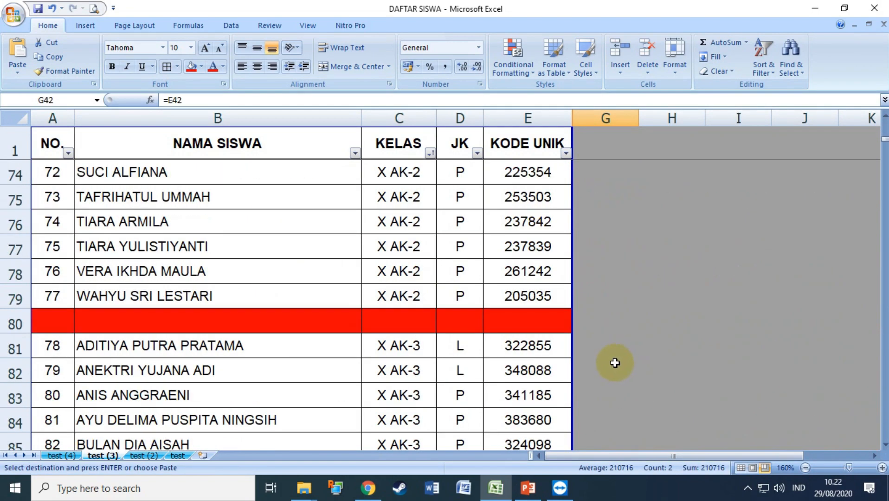
left_click(605, 355)
key("ctrl+v")
Fill the joining formulas down from G43 to G79 and from G82 for X AK-3.
scroll(636, 349, "up", 3)
scroll(636, 350, "up", 10)
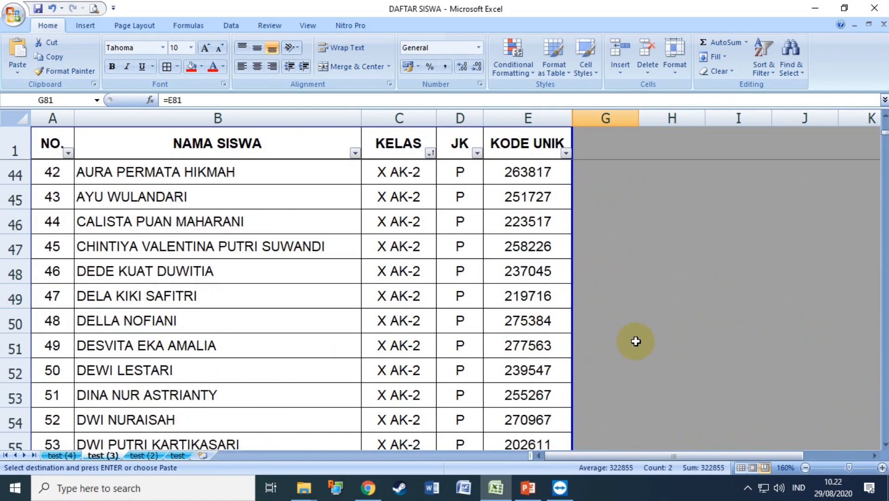
scroll(622, 345, "down", 2)
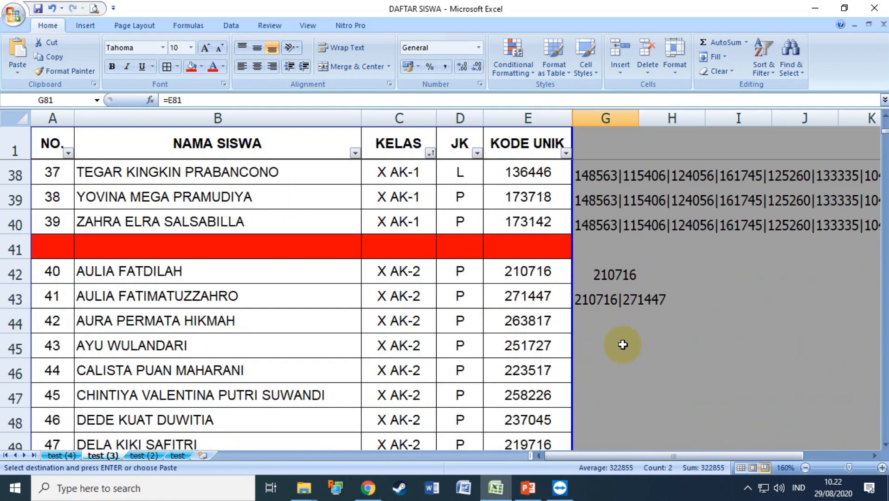
left_click(595, 301)
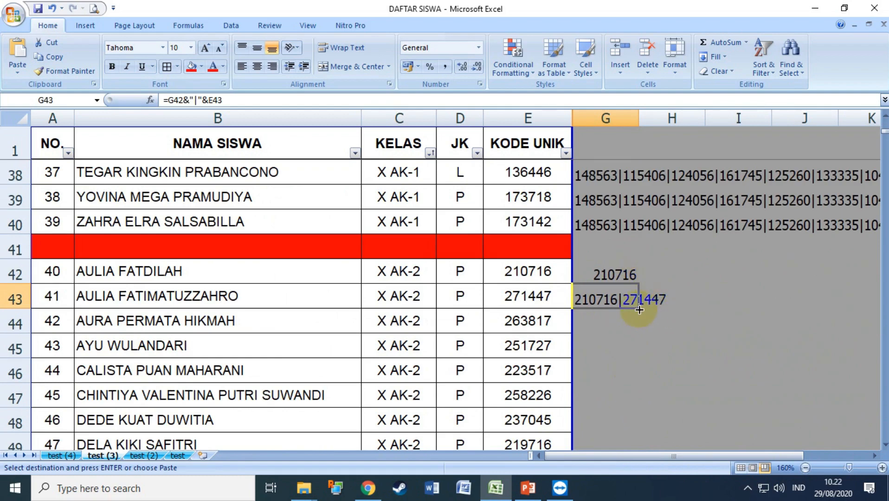
double_click(639, 310)
scroll(639, 310, "down", 13)
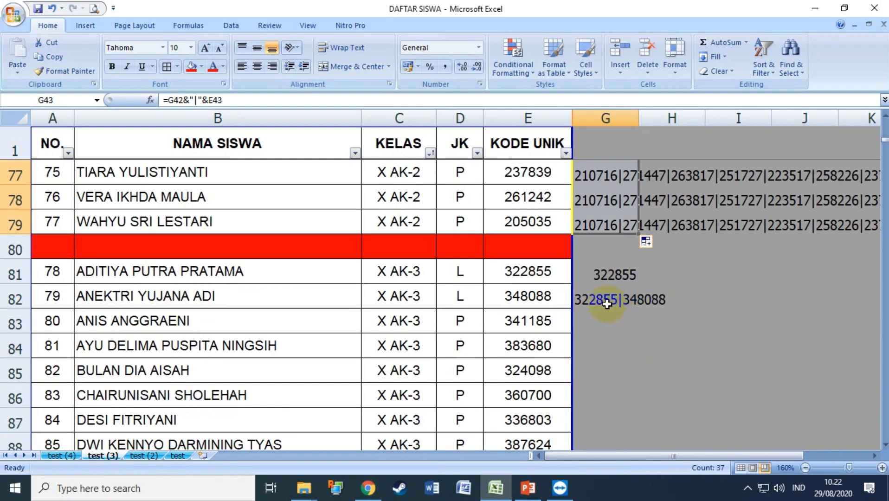
left_click(607, 304)
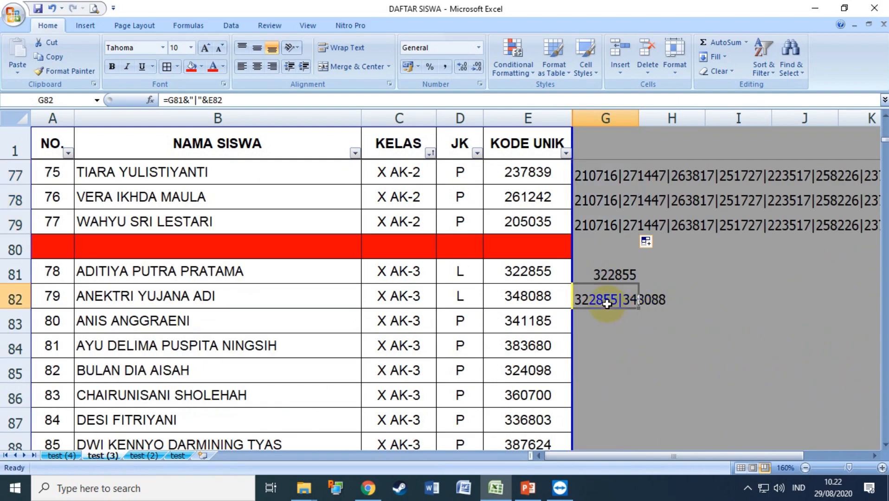
double_click(638, 309)
Copy the complete X AK-1 code list from G40.
scroll(639, 310, "up", 20)
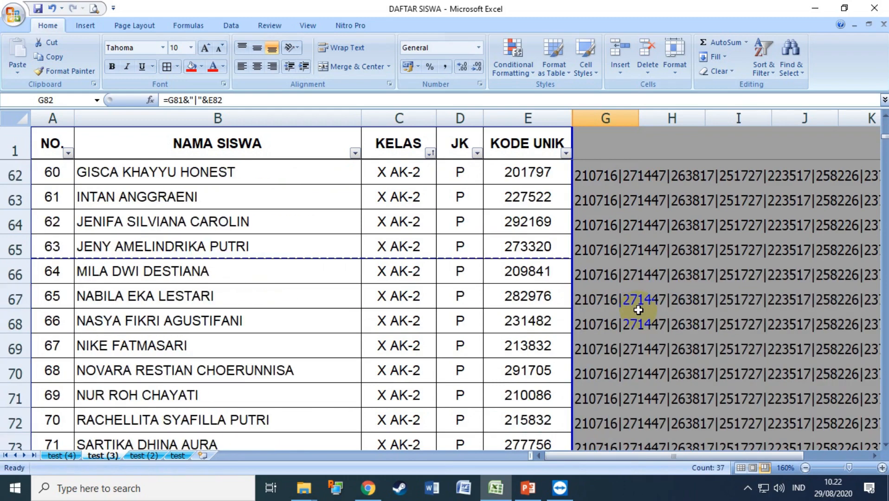
scroll(635, 310, "up", 3)
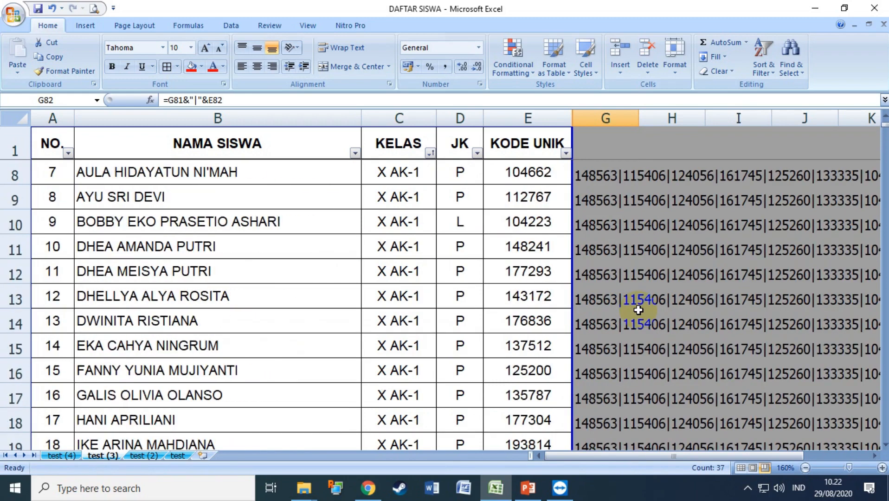
scroll(463, 293, "down", 10)
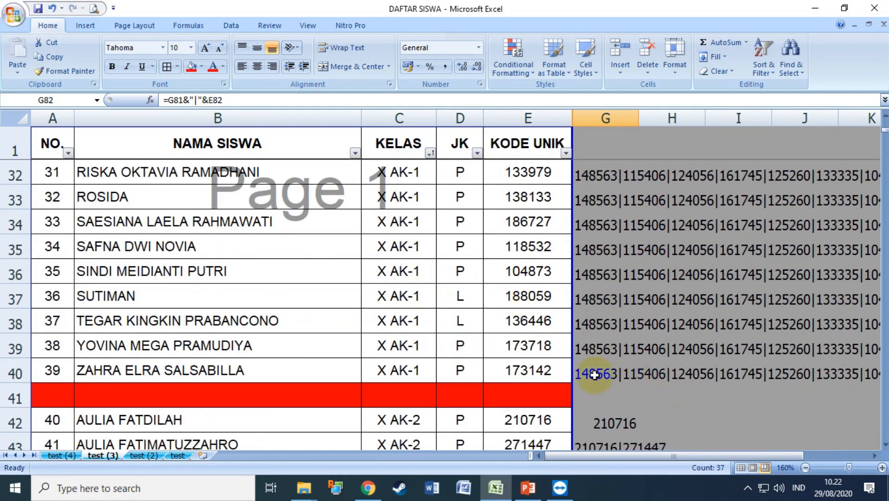
left_click(594, 375)
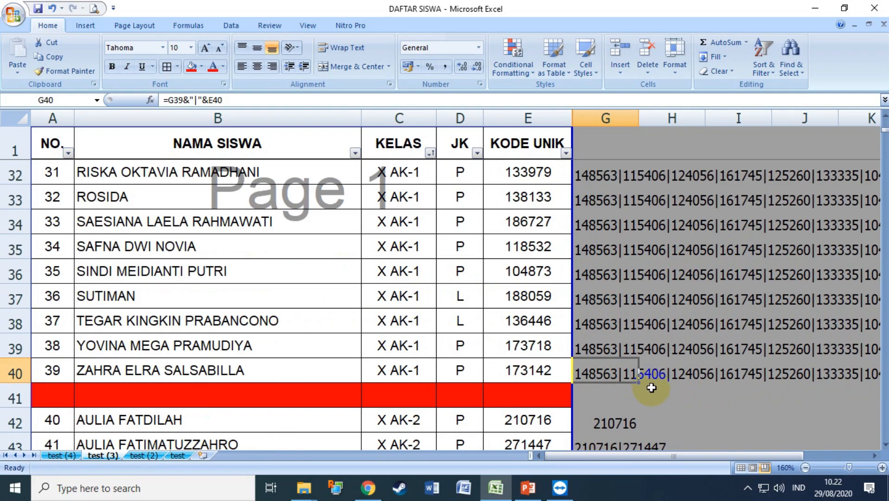
key("ctrl+c")
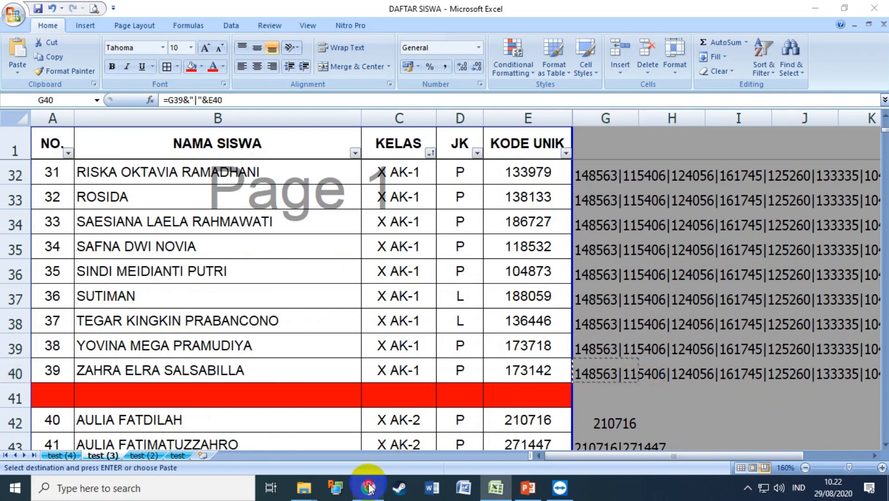
Paste the X AK-1 code list into the X AK-1 KODE UNIK regex pattern field.
left_click(368, 485)
scroll(386, 365, "up", 20)
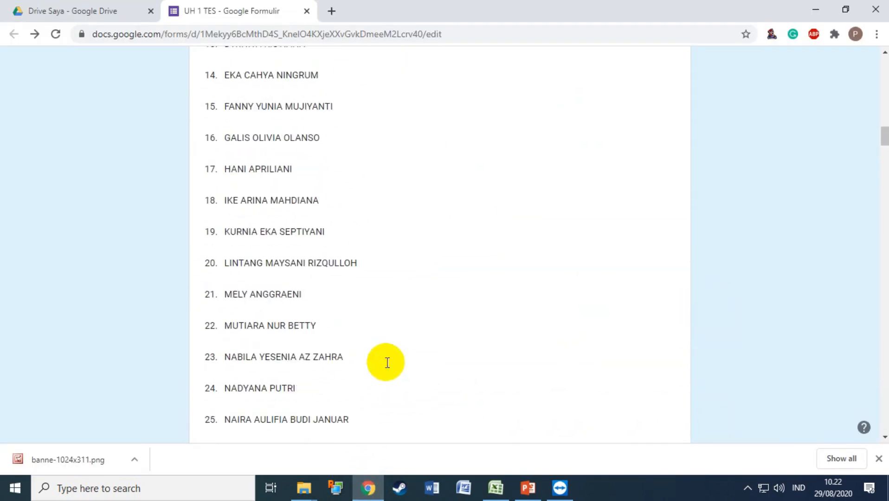
scroll(388, 362, "down", 18)
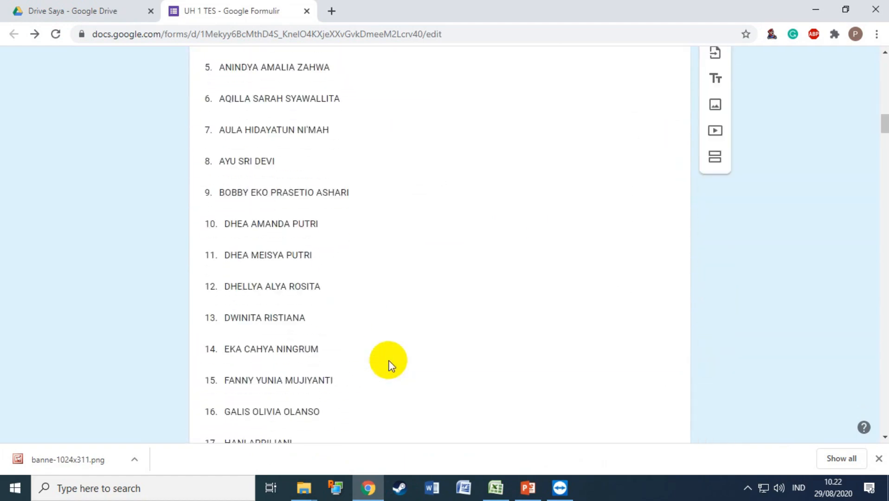
scroll(390, 360, "down", 10)
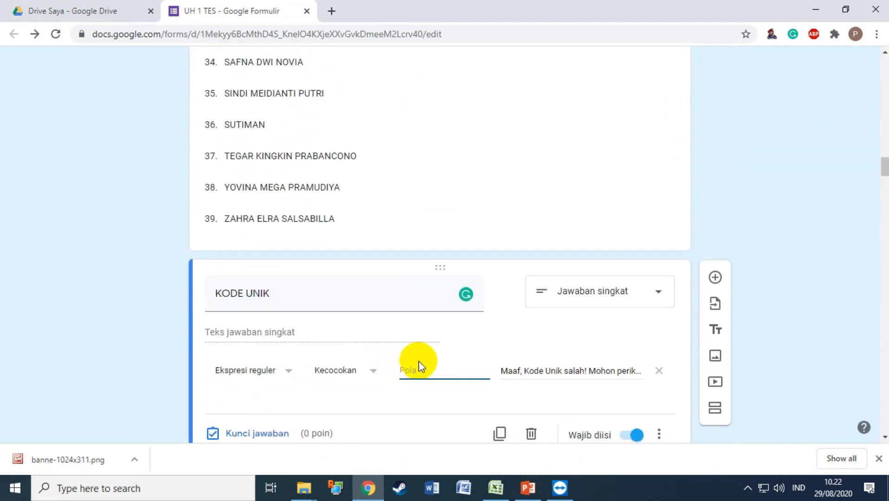
left_click(420, 370)
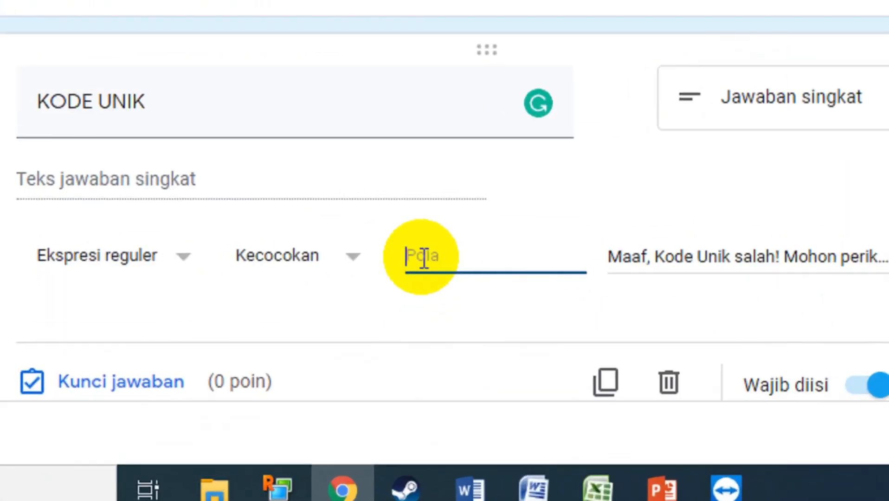
key("ctrl+v")
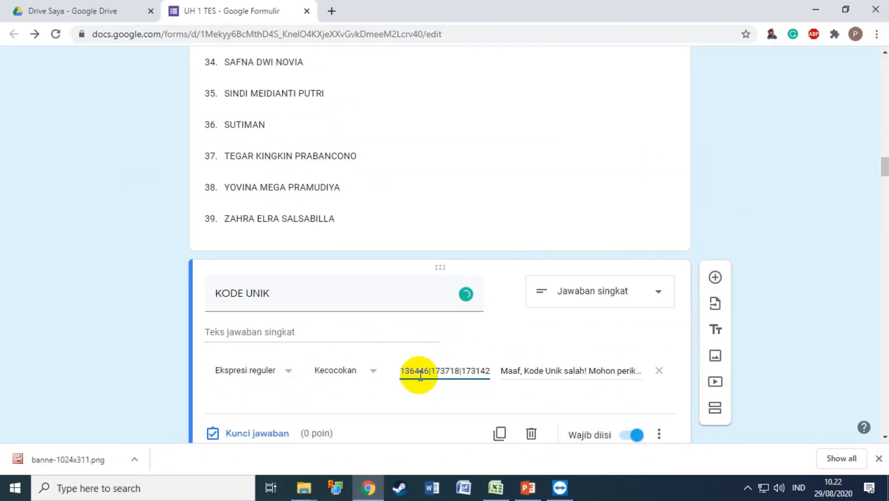
scroll(420, 376, "down", 18)
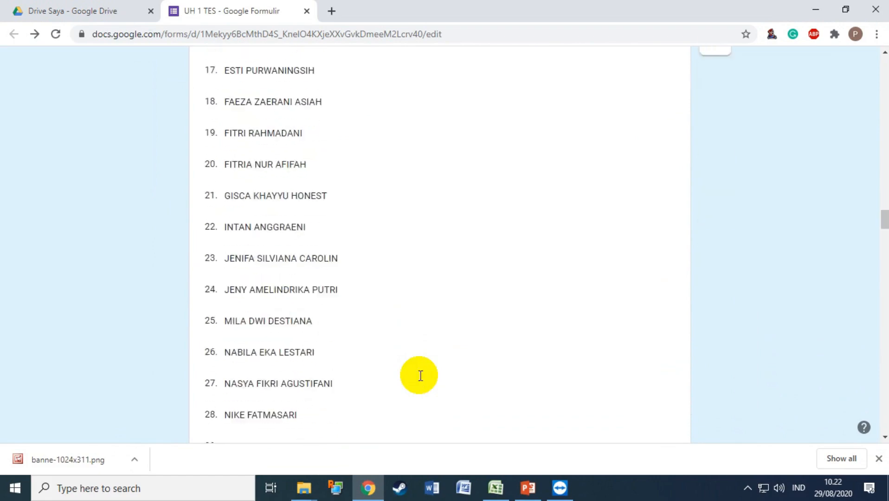
scroll(420, 376, "down", 12)
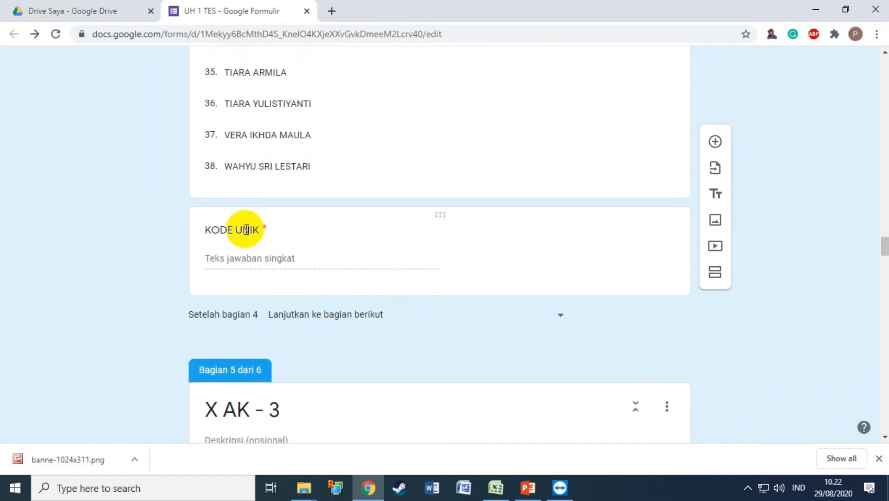
Paste the X AK-2 code list from G79 into the X AK-2 KODE UNIK pattern.
left_click(246, 229)
left_click(430, 215)
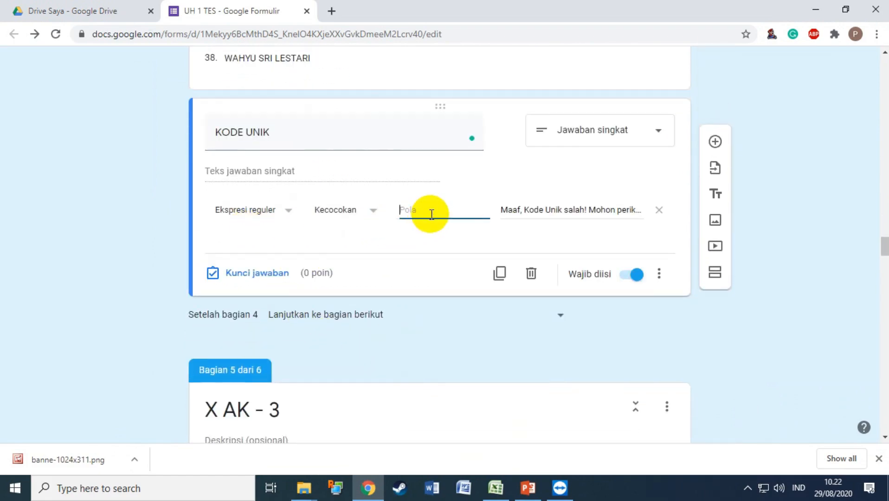
left_click(496, 488)
scroll(536, 395, "down", 13)
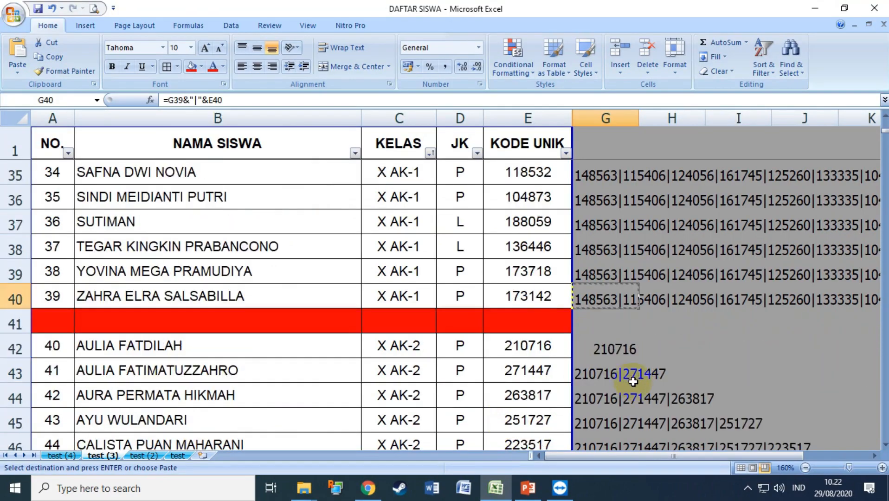
left_click(604, 374)
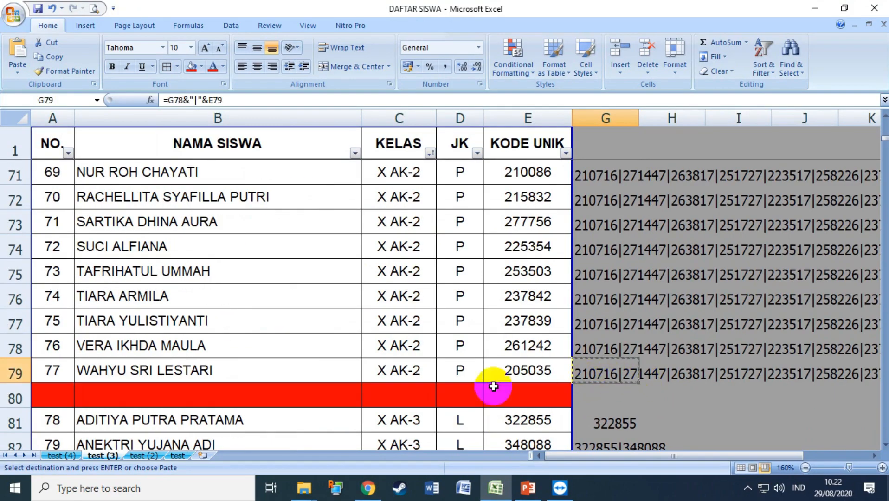
left_click(368, 487)
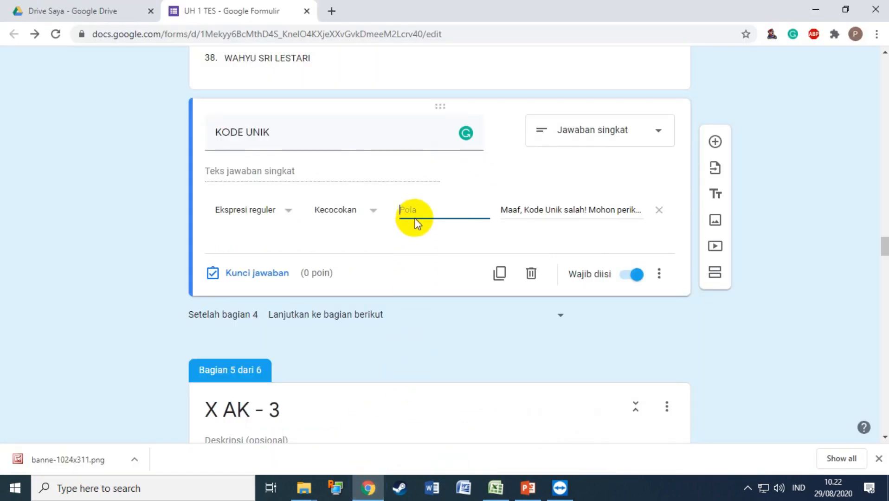
key("ctrl+v")
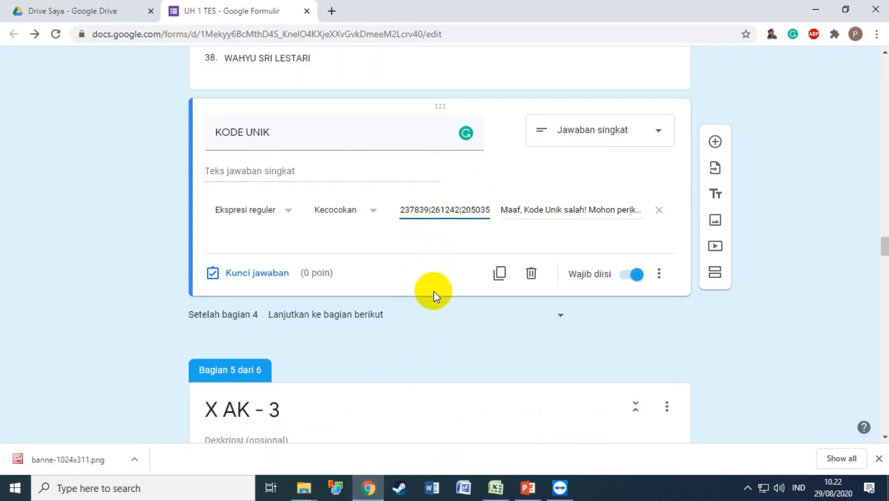
scroll(433, 293, "down", 20)
scroll(434, 294, "down", 10)
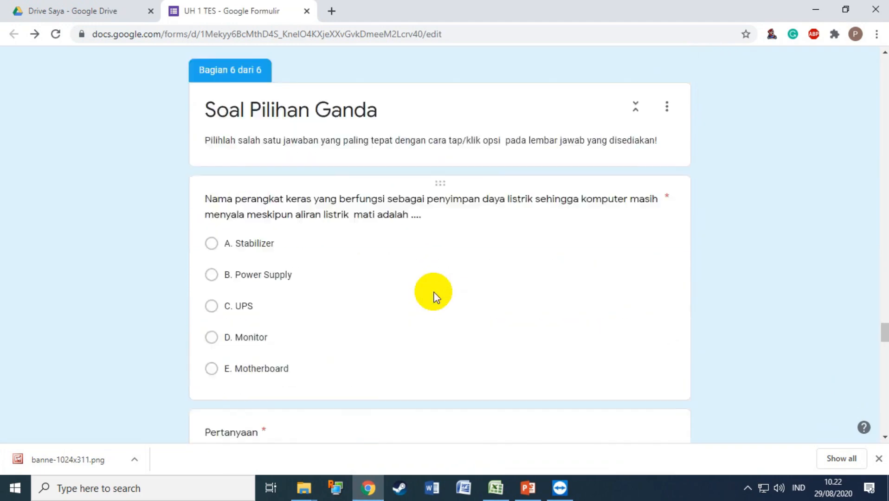
scroll(433, 294, "up", 3)
Paste the X AK-3 code list from G118 into the X AK-3 KODE UNIK pattern.
left_click(237, 74)
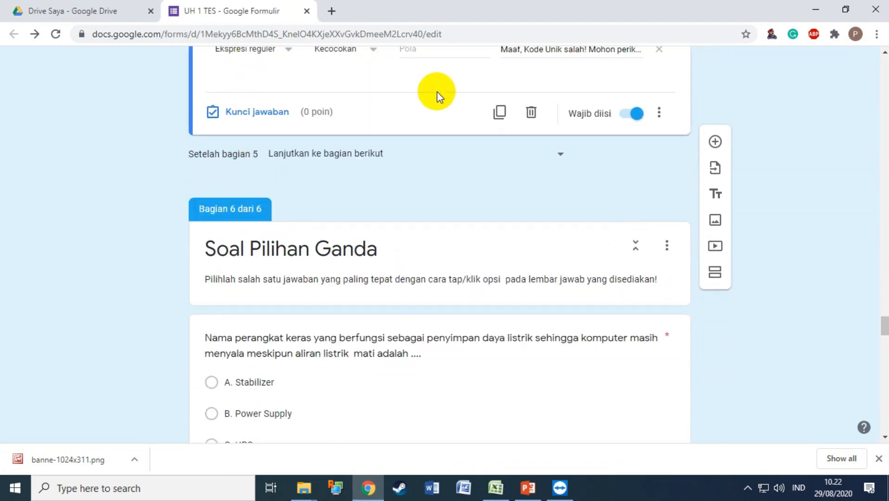
left_click(410, 114)
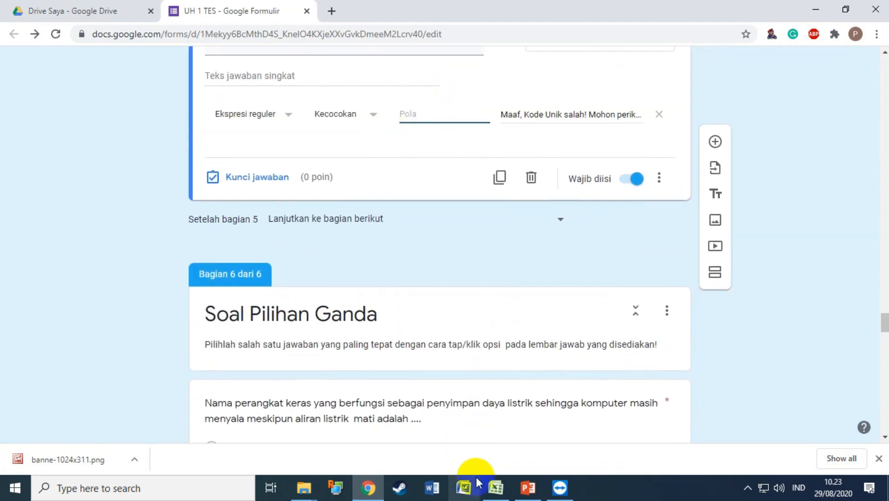
left_click(496, 488)
scroll(635, 368, "down", 9)
scroll(629, 369, "down", 4)
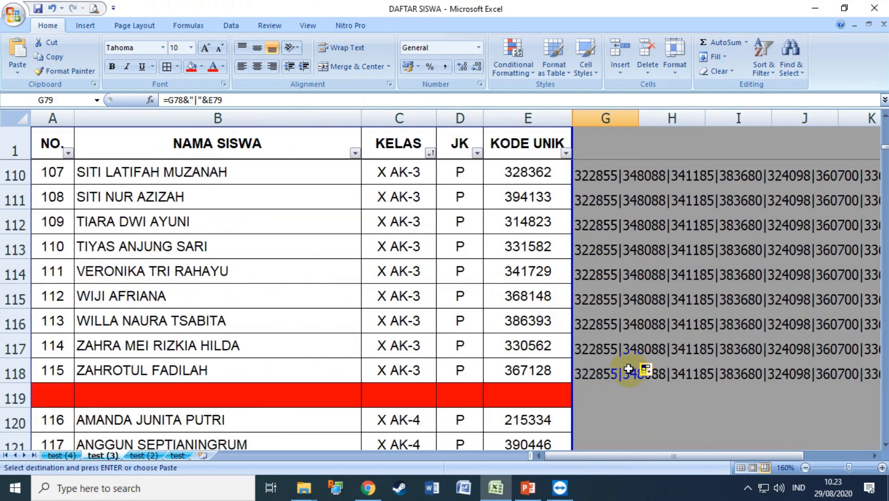
left_click(592, 371)
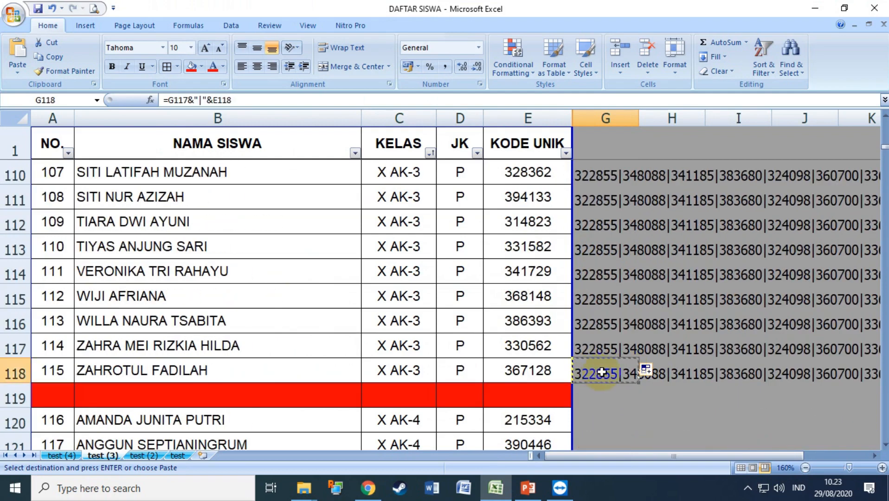
left_click(368, 488)
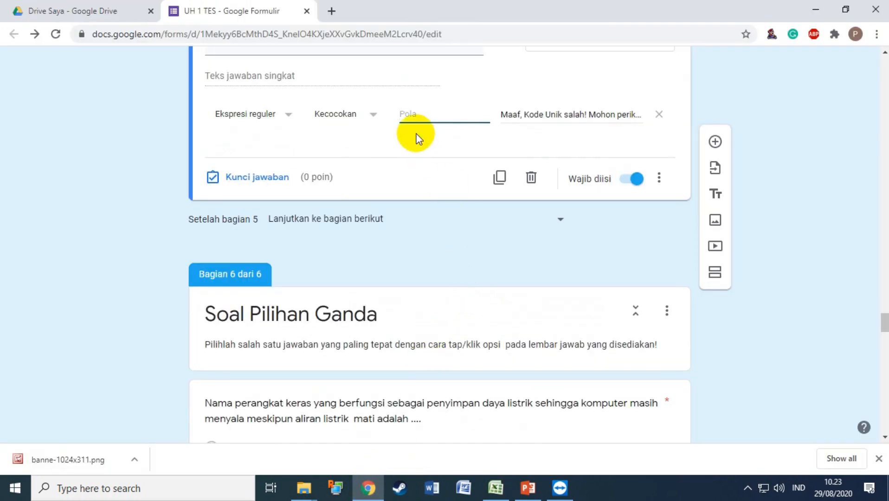
key("ctrl+v")
scroll(431, 123, "up", 3)
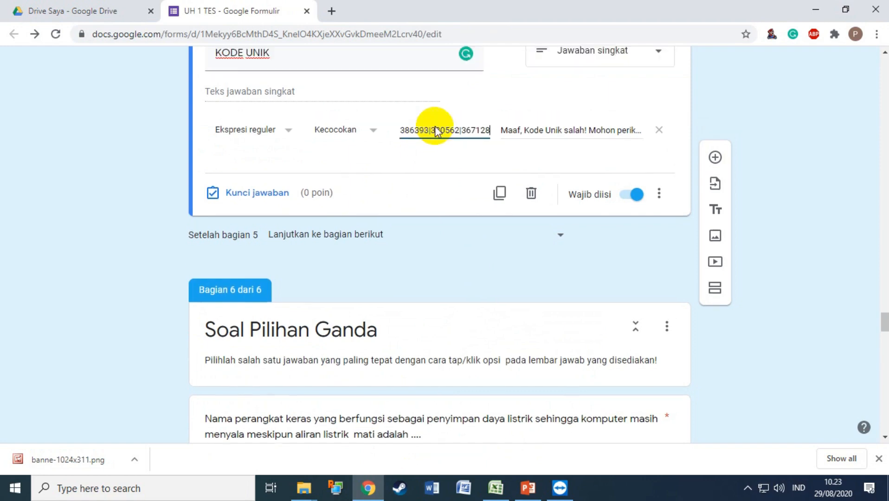
scroll(438, 189, "up", 20)
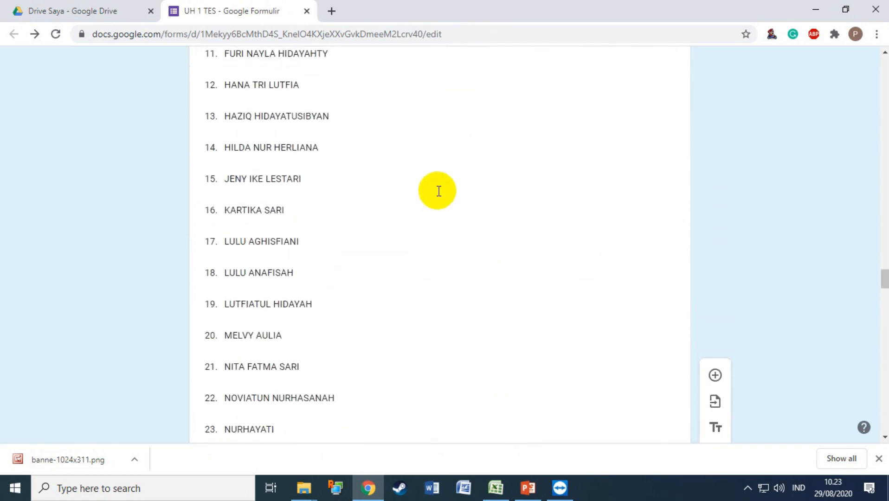
Scroll the form to the 'Bagian 2 dari 6' KELAS section with the Kelas drop-down.
scroll(438, 191, "up", 2)
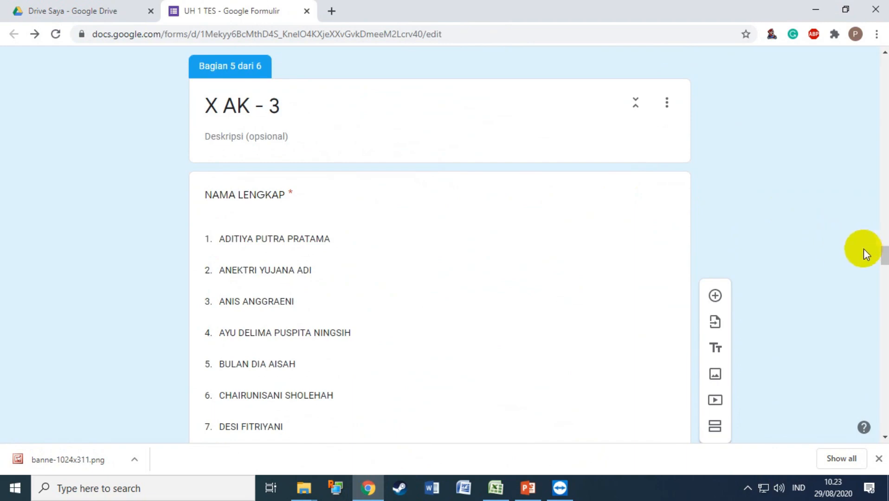
scroll(589, 272, "down", 10)
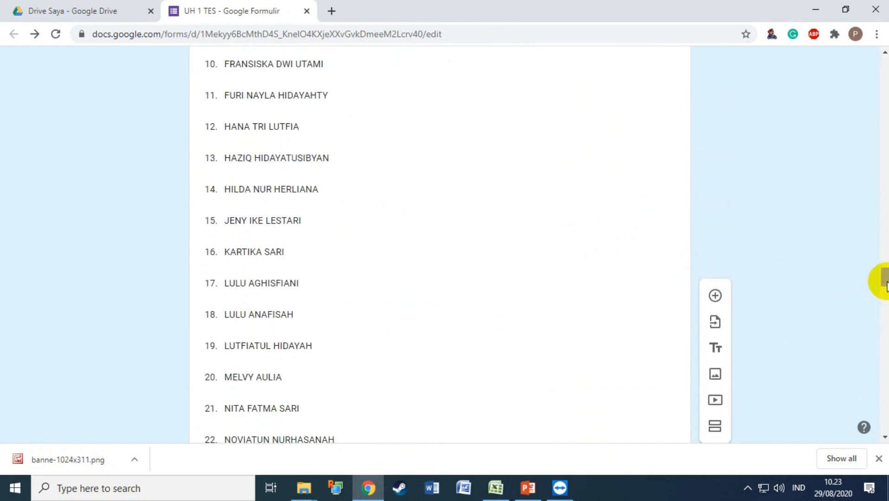
left_click_drag(887, 283, 886, 77)
scroll(541, 298, "down", 4)
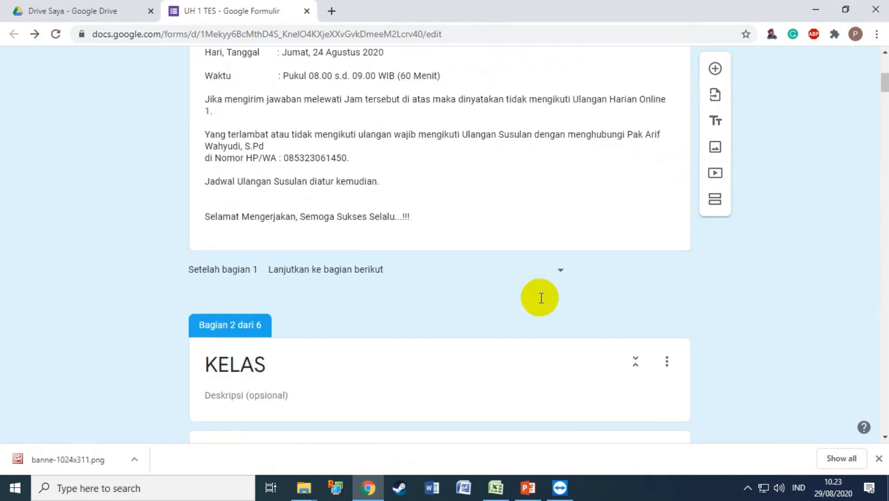
scroll(541, 298, "down", 2)
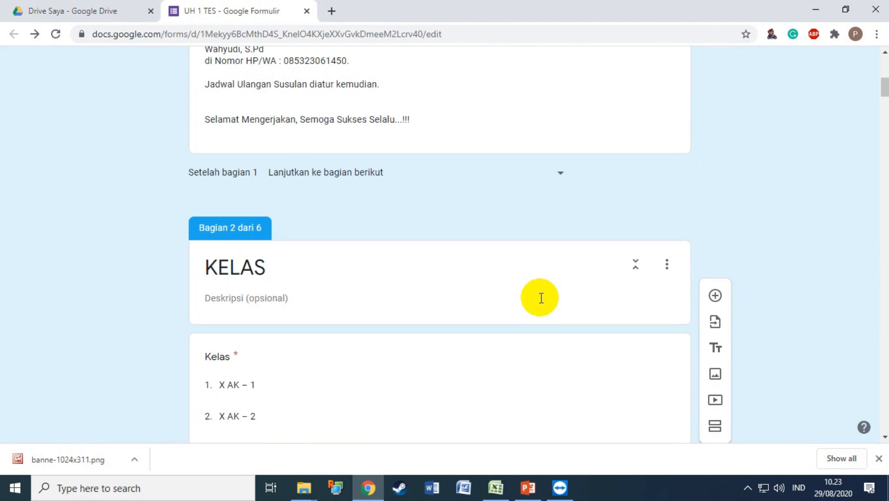
scroll(536, 297, "down", 3)
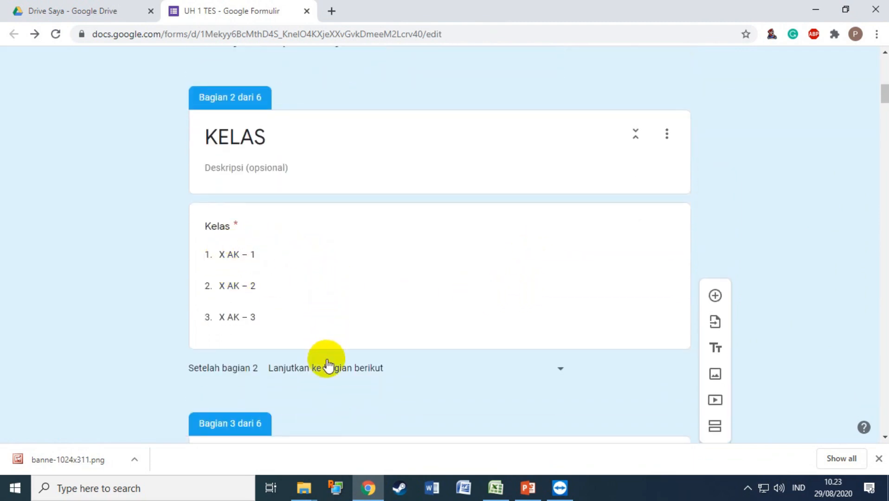
scroll(327, 364, "down", 5)
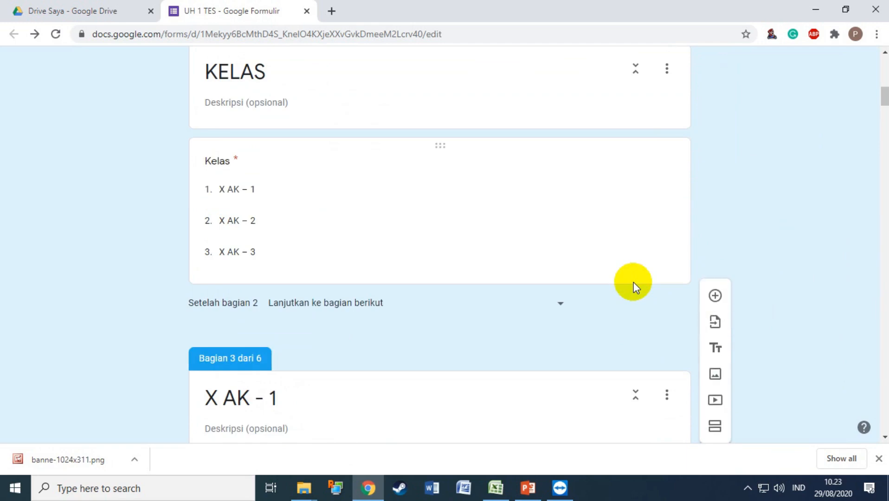
scroll(634, 281, "up", 1)
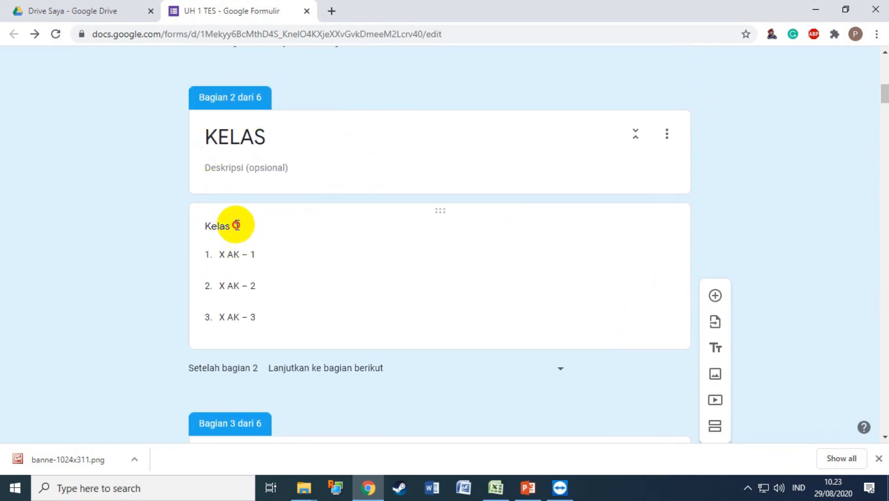
Retitle the Kelas drop-down question as KELAS in capitals.
left_click(237, 225)
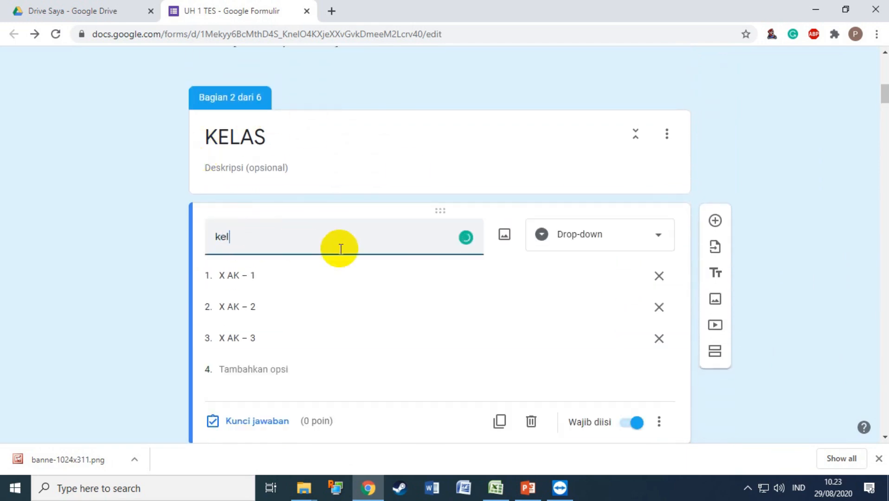
key("BackSpace")
key("BackSpace")
key("BackSpace")
key("BackSpace")
key("BackSpace")
type("KELAS")
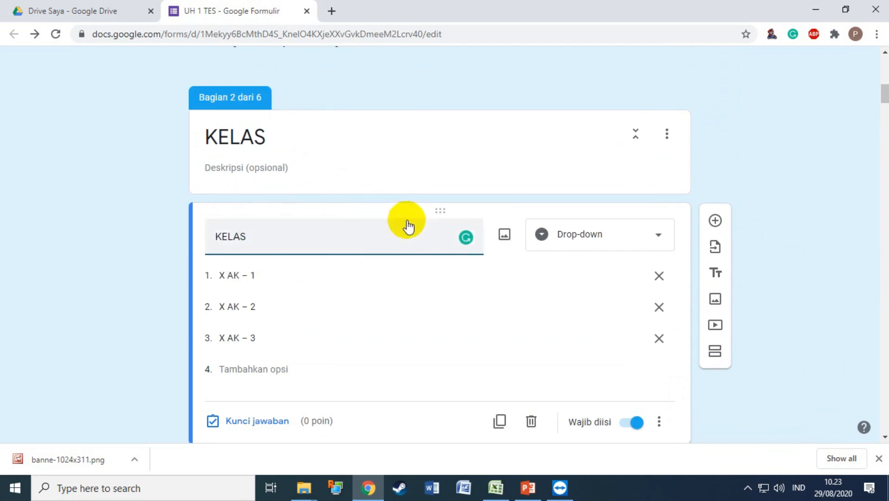
scroll(357, 275, "down", 2)
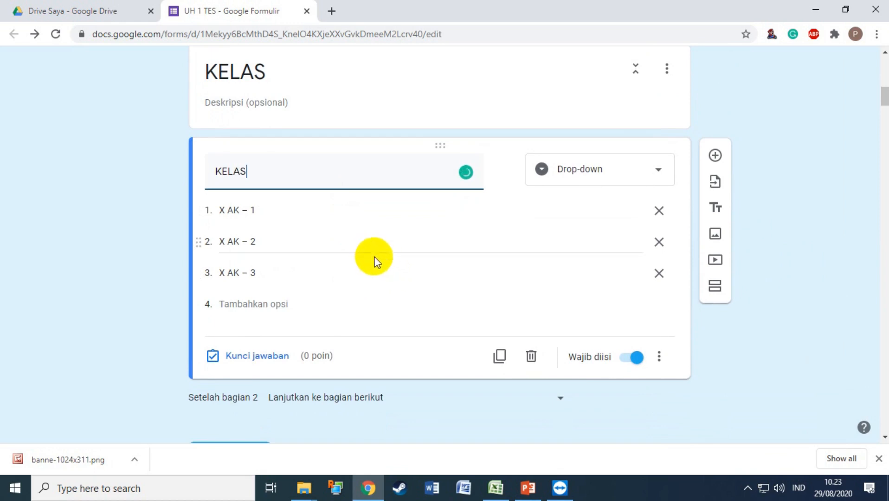
left_click(283, 210)
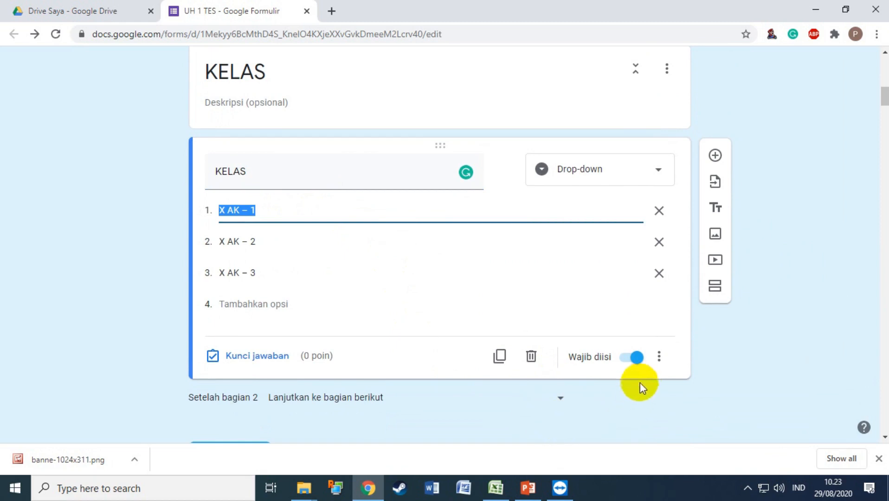
left_click(665, 359)
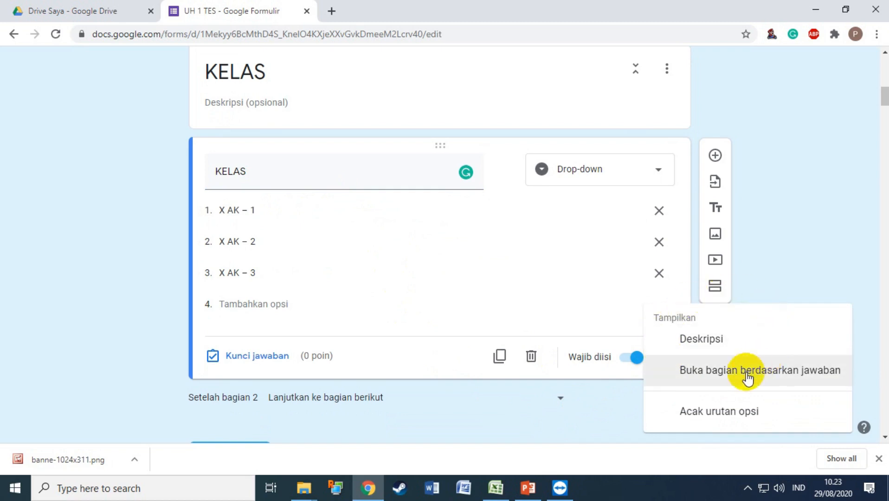
Enable answer-based section routing and send X AK – 1, 2, 3 to sections 3, 4, 5.
left_click(733, 380)
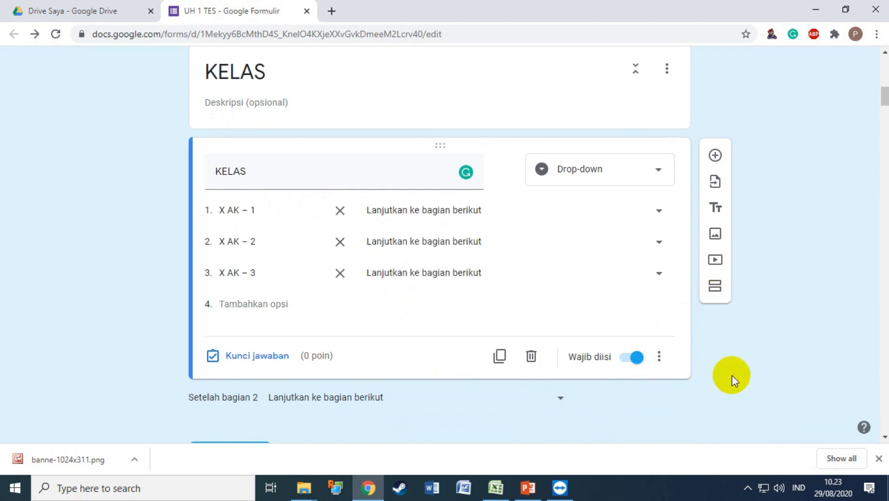
left_click(659, 358)
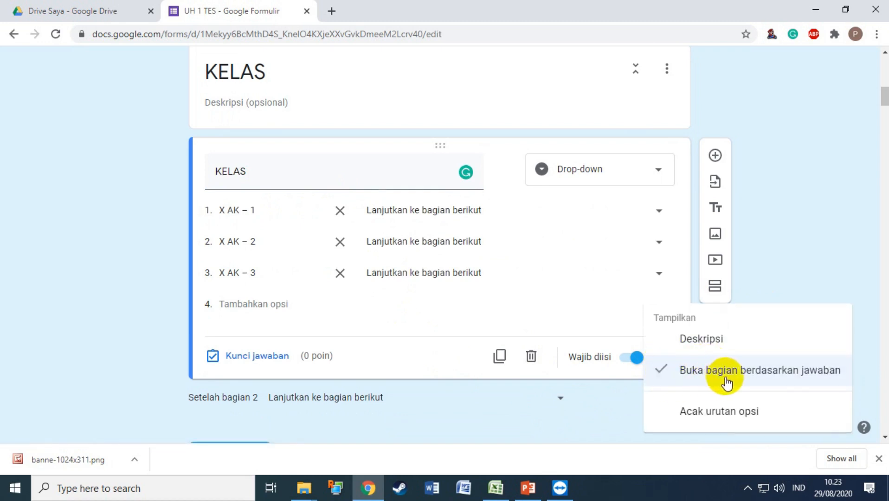
left_click(794, 277)
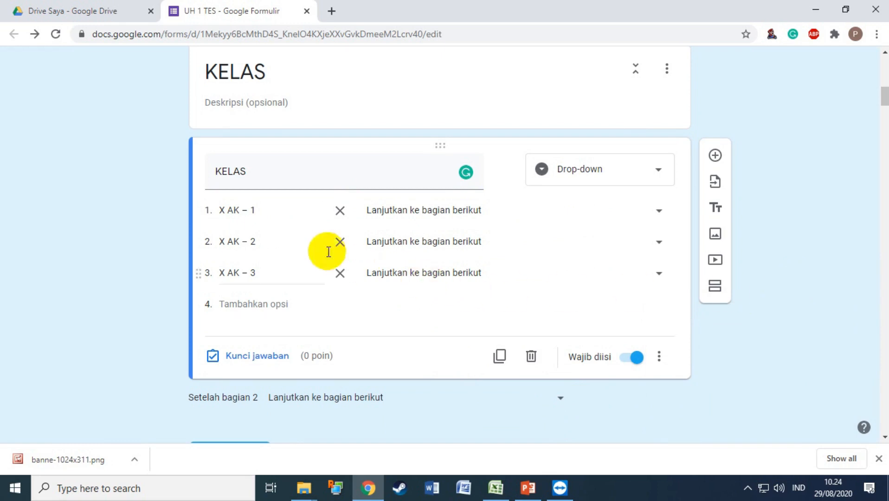
left_click(659, 211)
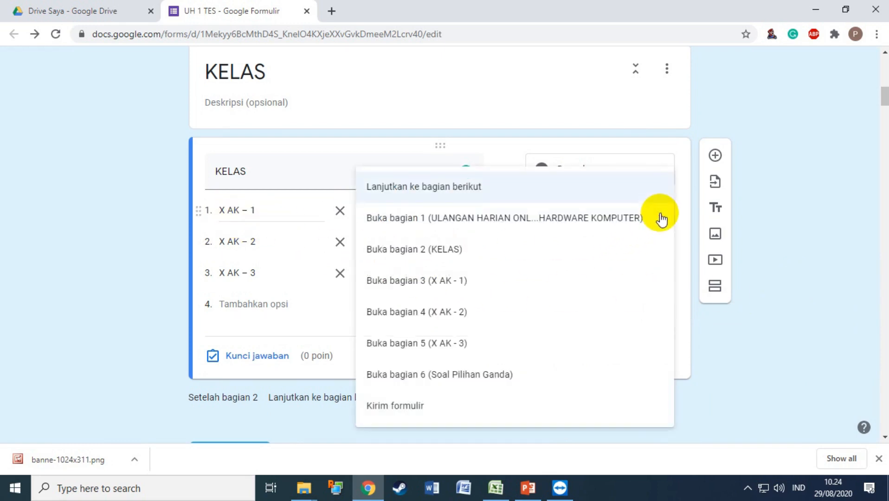
left_click(490, 281)
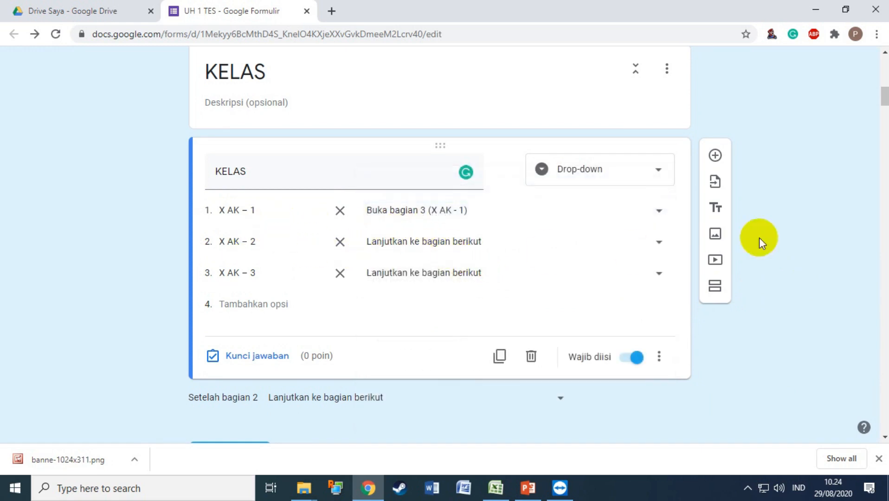
left_click(660, 242)
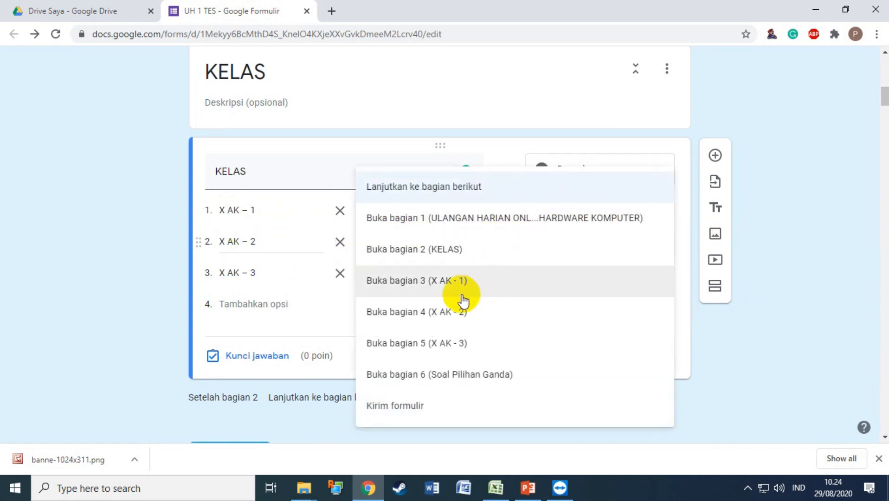
left_click(447, 316)
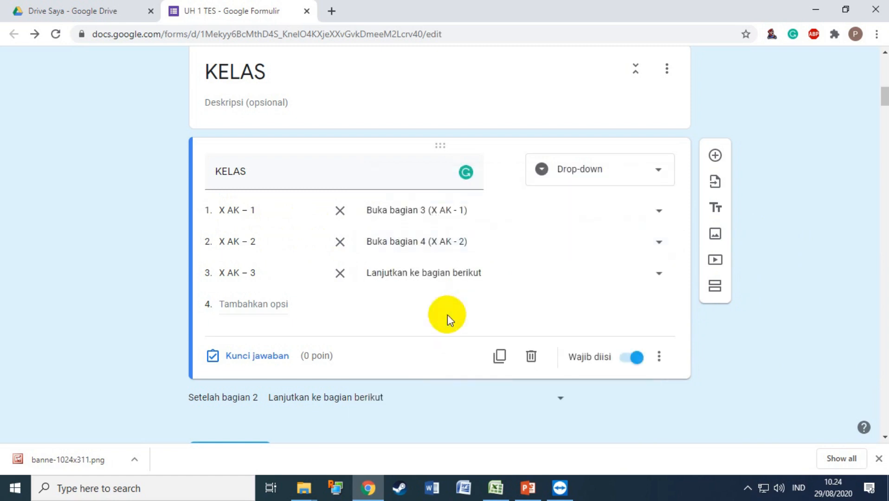
left_click(659, 274)
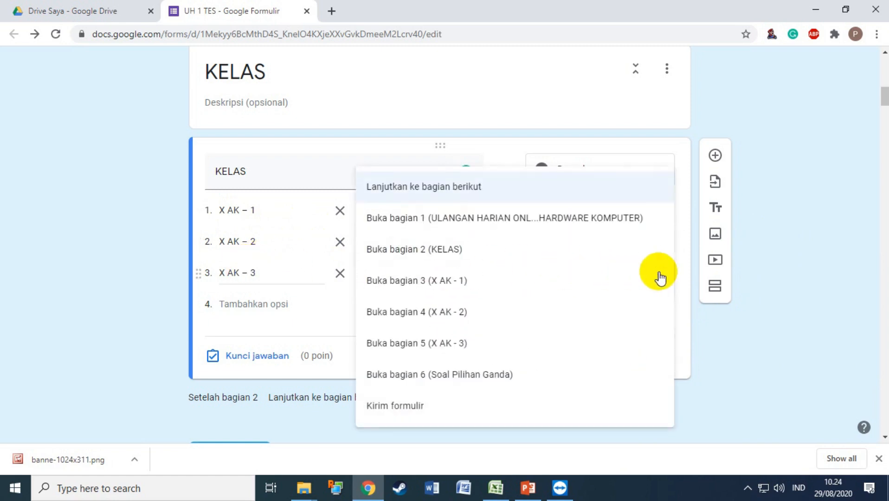
left_click(449, 352)
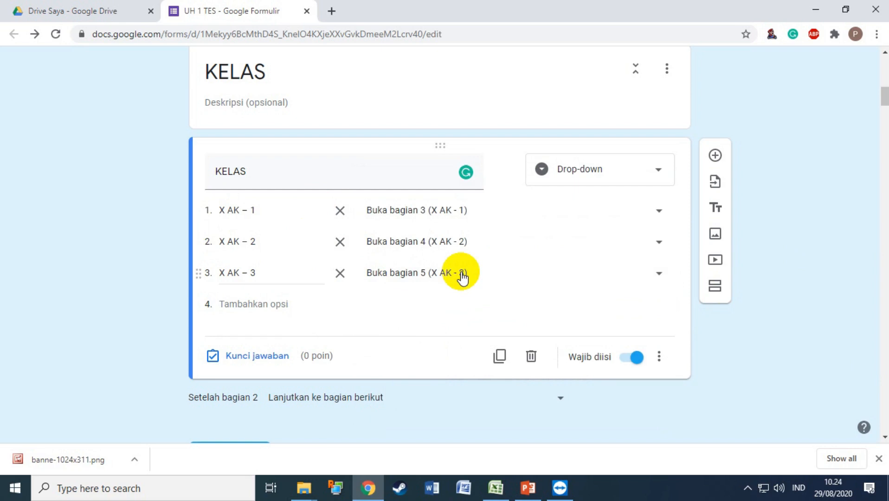
scroll(462, 277, "down", 5)
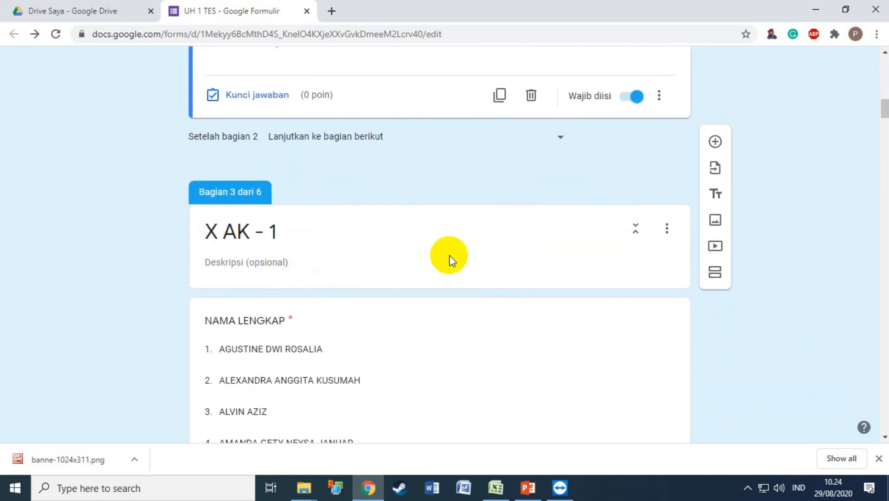
Scroll past the X AK - 1 NAMA LENGKAP list to its KODE UNIK question.
scroll(449, 254, "up", 4)
scroll(471, 270, "down", 1)
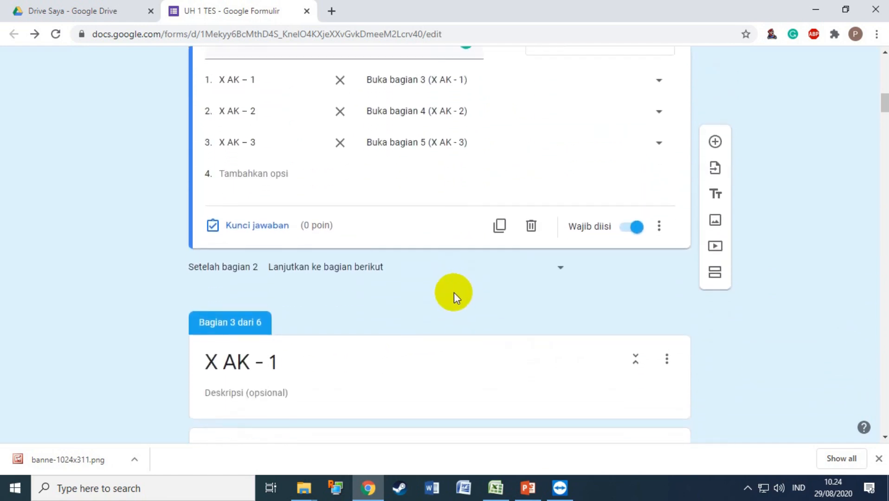
scroll(454, 292, "down", 1)
scroll(302, 296, "down", 18)
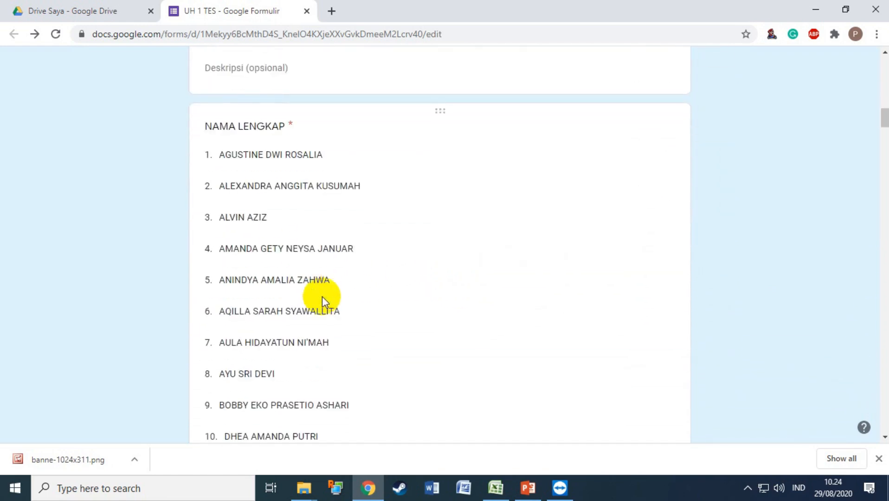
scroll(359, 294, "down", 13)
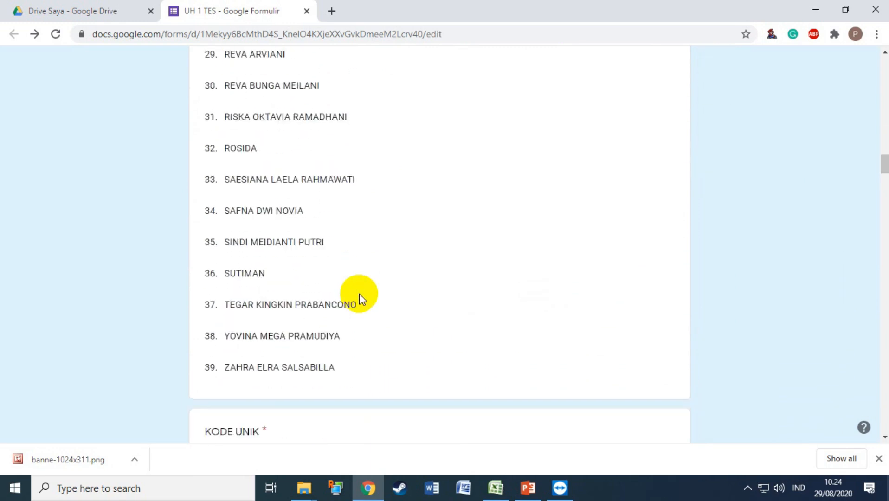
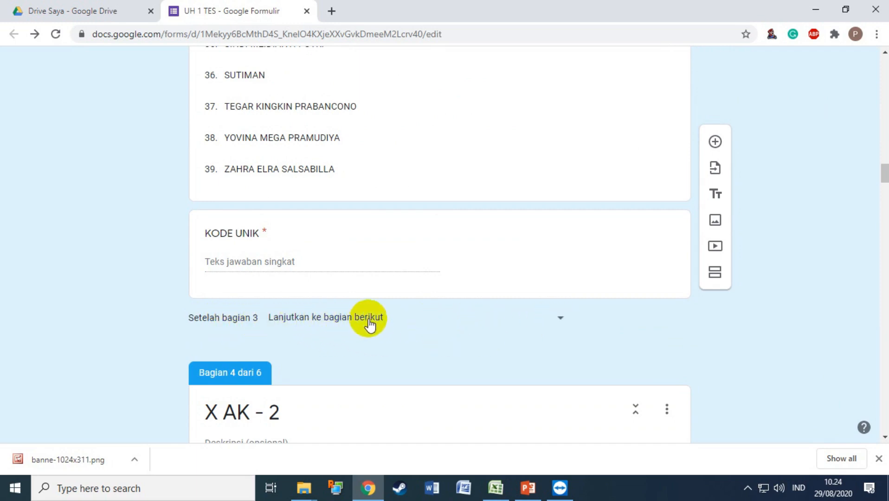
Make sections 3 and 4 (X AK – 1, X AK – 2) continue to section 6, Soal Pilihan Ganda.
scroll(324, 332, "down", 1)
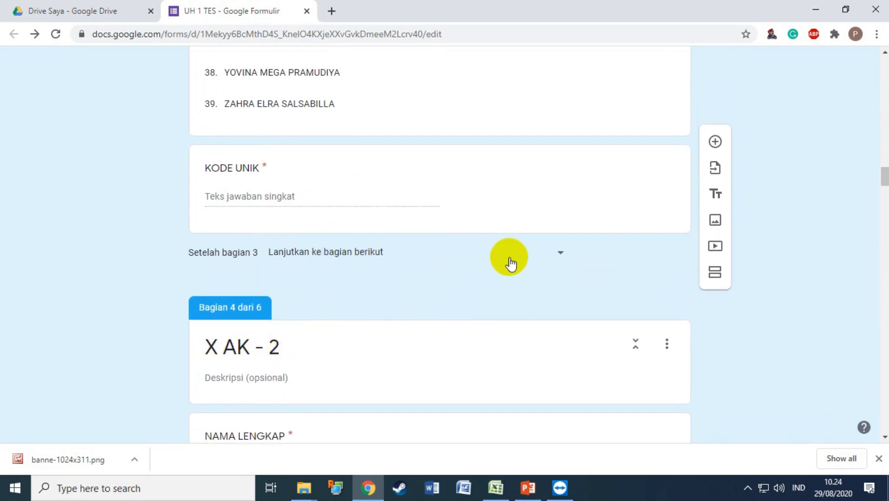
left_click(561, 254)
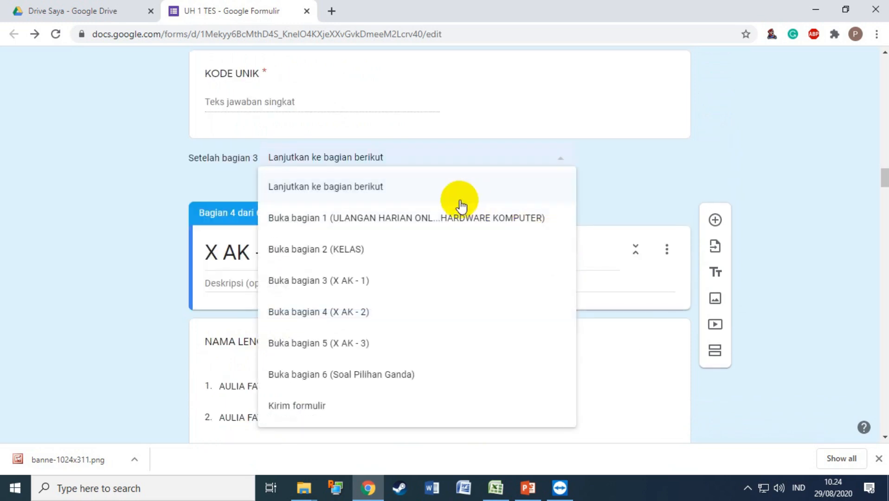
left_click(341, 385)
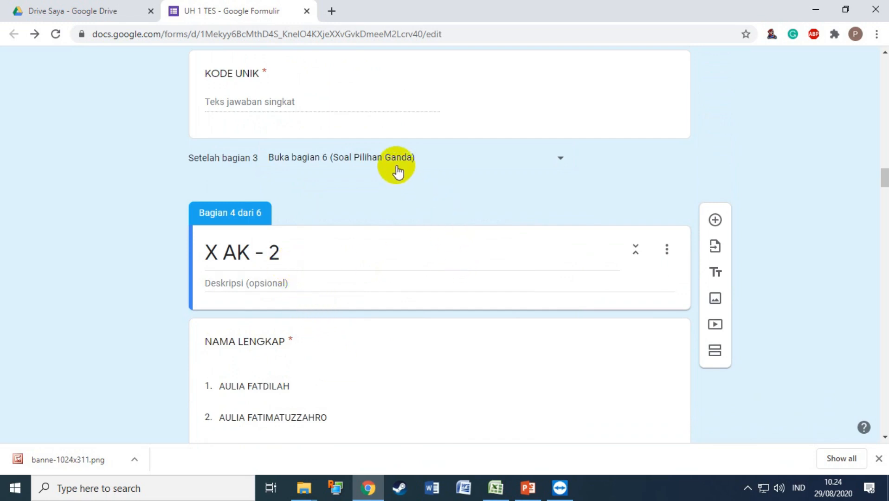
scroll(389, 163, "up", 1)
scroll(272, 95, "up", 1)
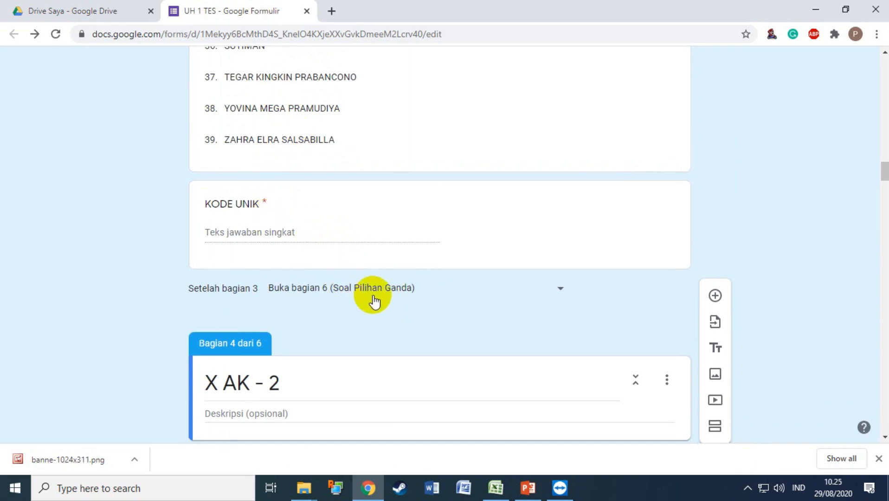
scroll(390, 309, "down", 6)
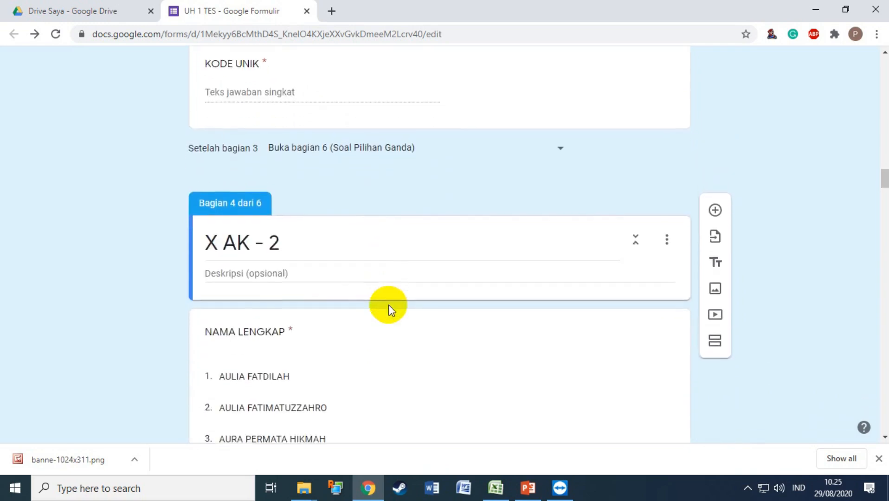
scroll(389, 307, "down", 20)
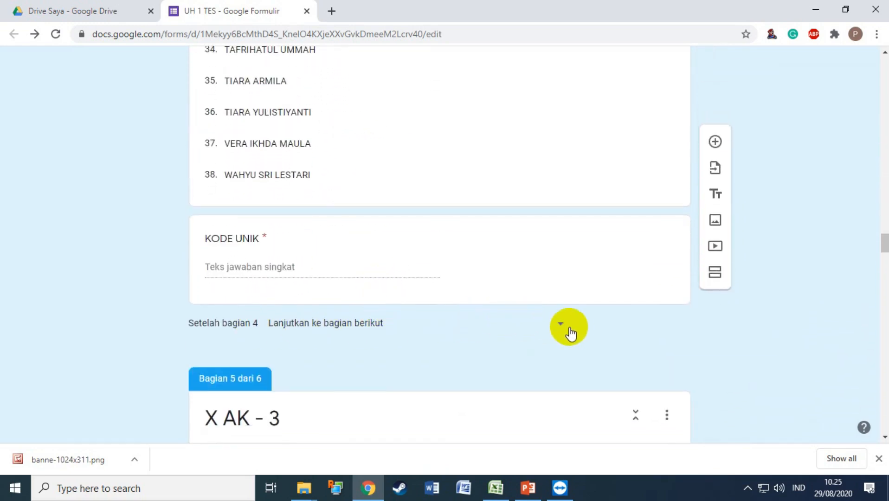
left_click(565, 326)
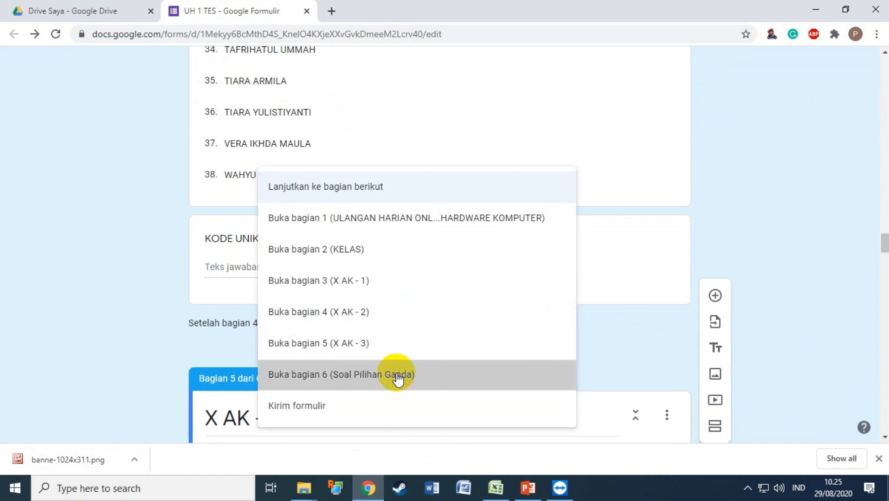
left_click(399, 373)
Route section 5 (X AK – 3) to Soal Pilihan Ganda too, then scroll to the final section.
scroll(450, 360, "down", 20)
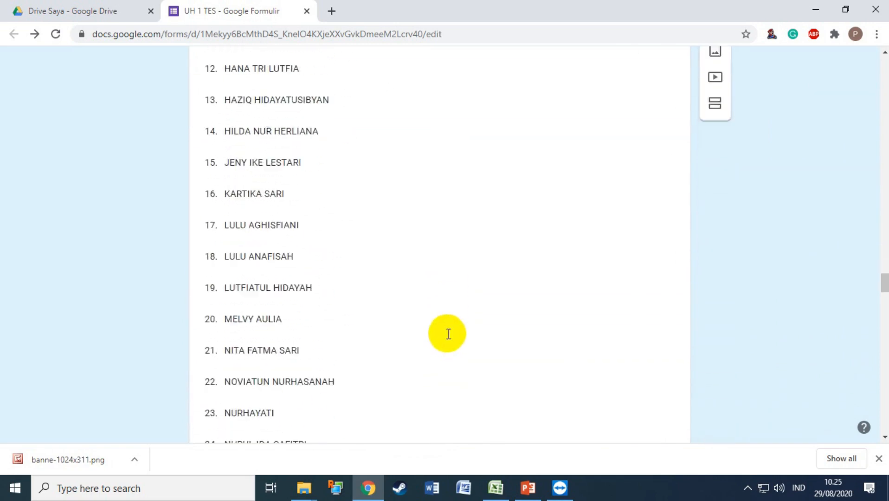
scroll(345, 261, "down", 12)
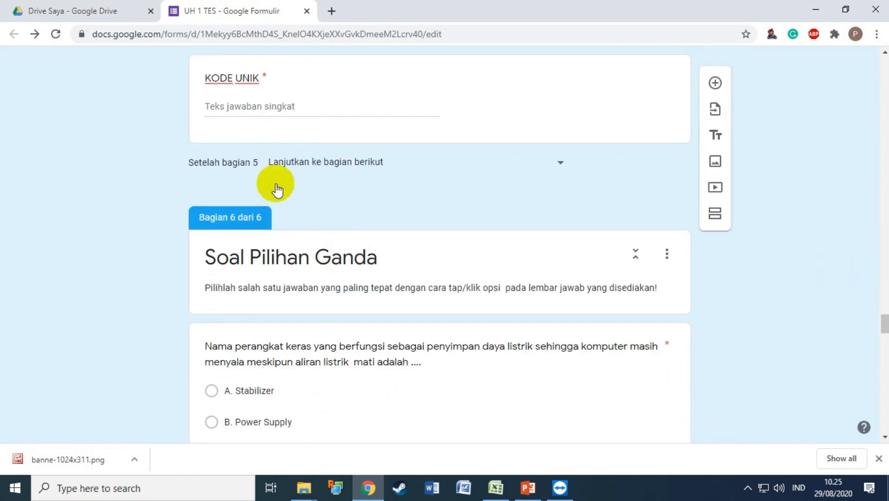
left_click(559, 168)
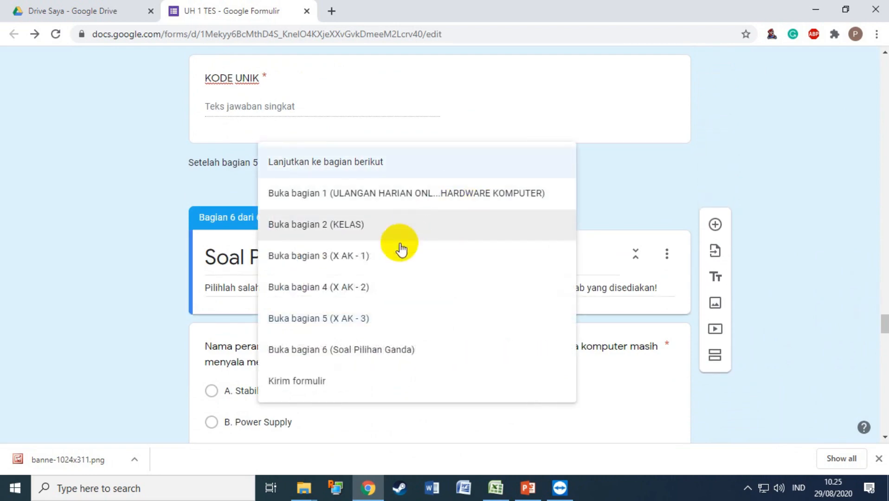
left_click(367, 356)
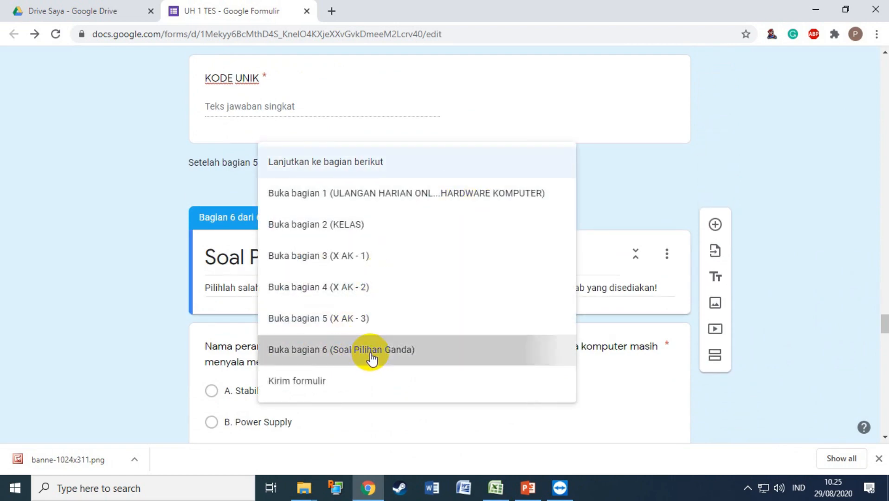
scroll(425, 286, "down", 15)
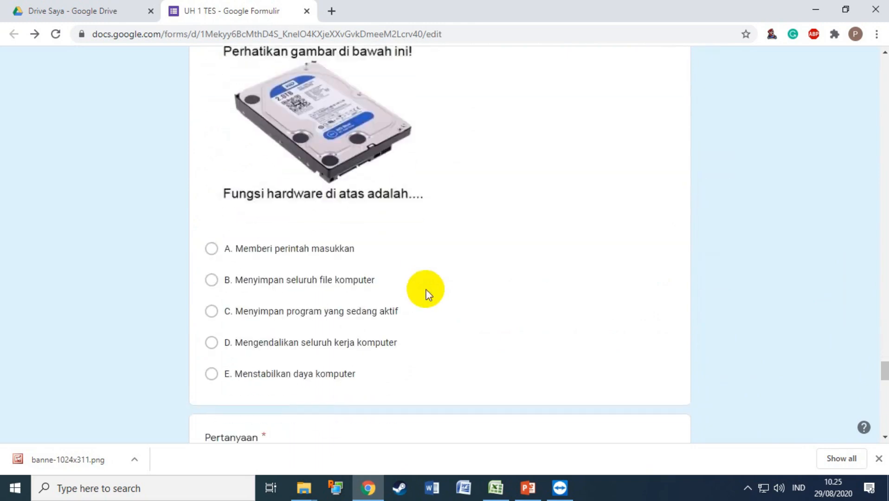
scroll(429, 294, "down", 2)
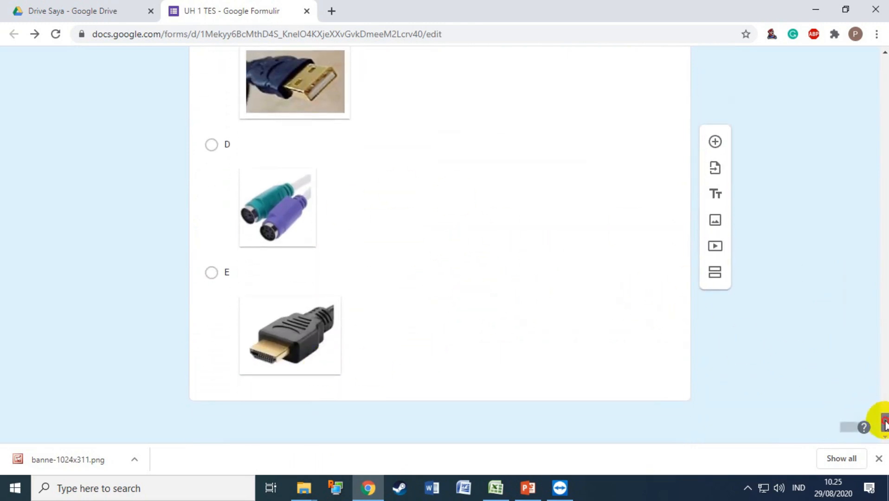
left_click_drag(884, 425, 885, 65)
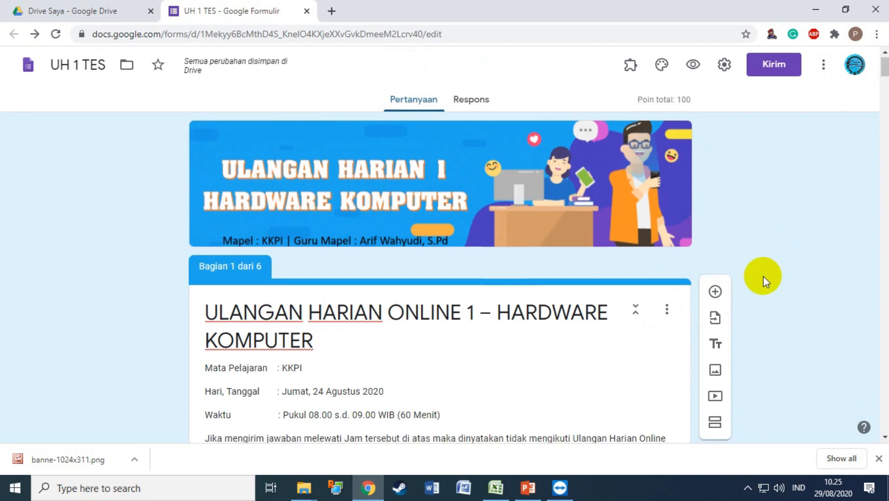
Preview the form and choose class X AK – 1 on the KELAS page.
scroll(752, 240, "down", 2)
scroll(752, 240, "up", 2)
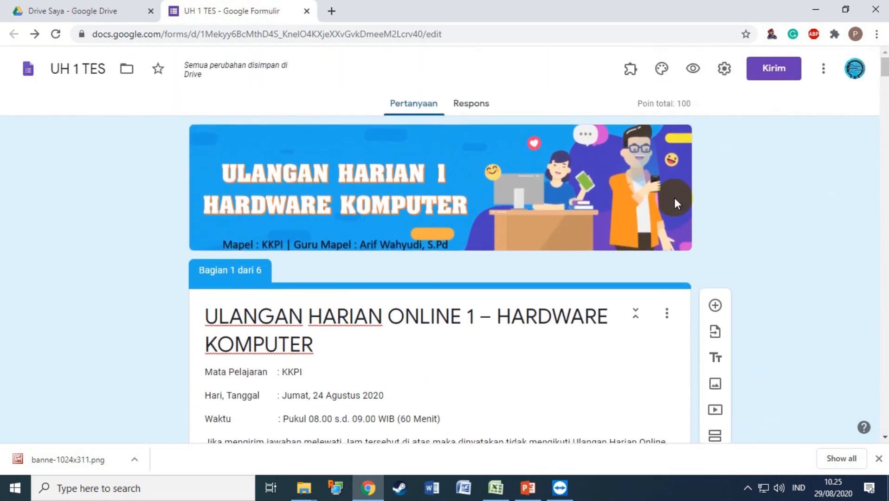
left_click(695, 69)
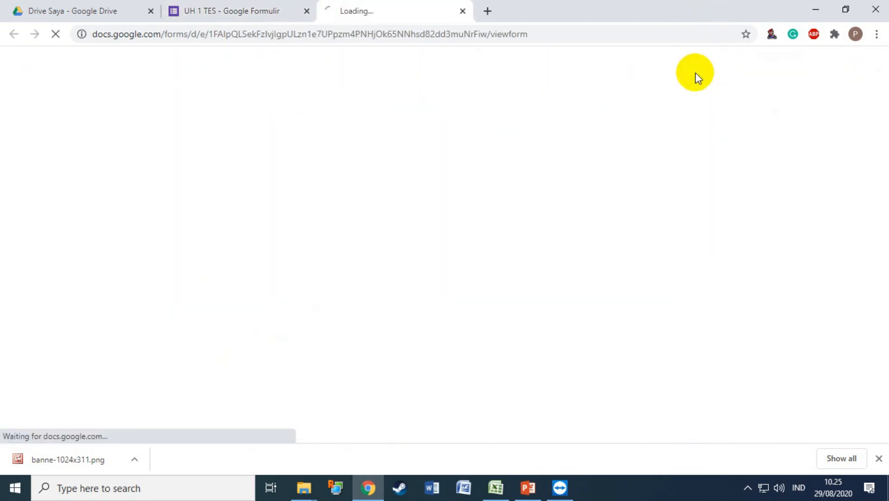
scroll(588, 227, "down", 3)
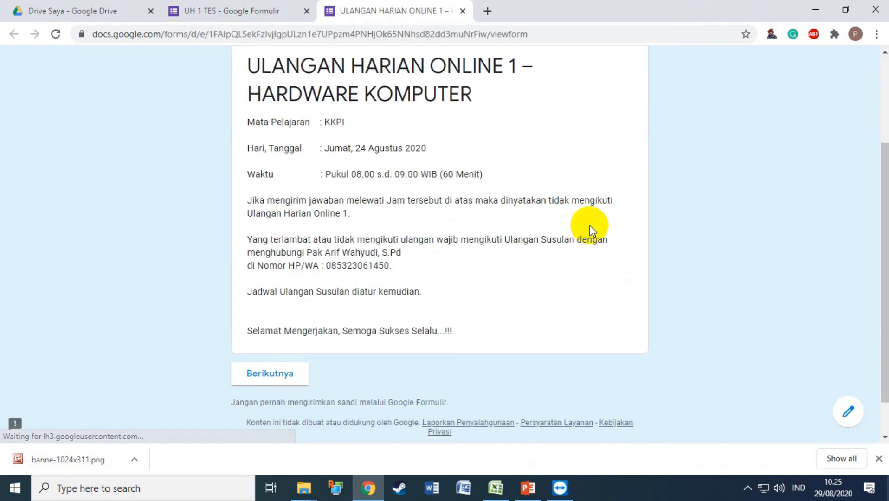
scroll(469, 205, "up", 3)
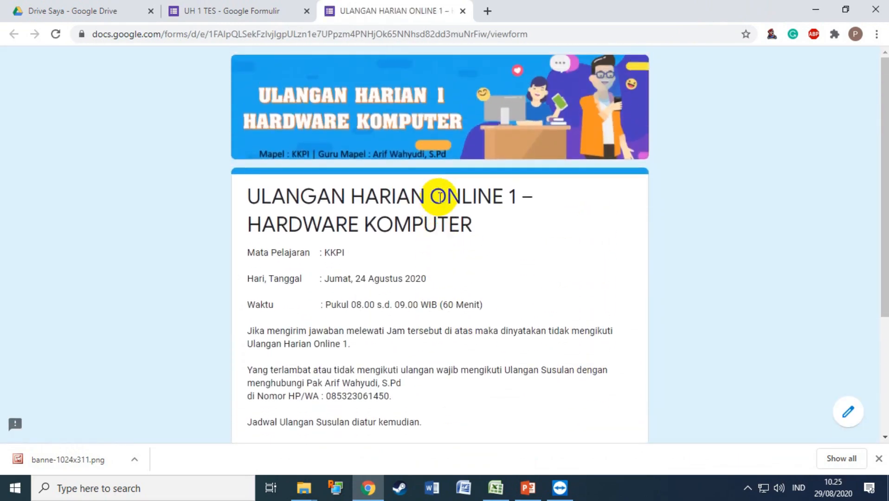
scroll(436, 195, "down", 1)
scroll(278, 438, "down", 1)
left_click(278, 436)
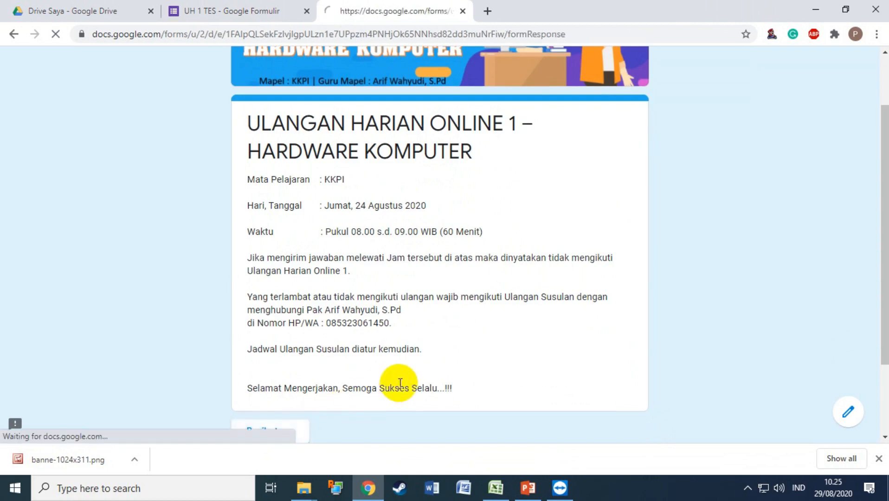
scroll(411, 366, "down", 1)
left_click(337, 316)
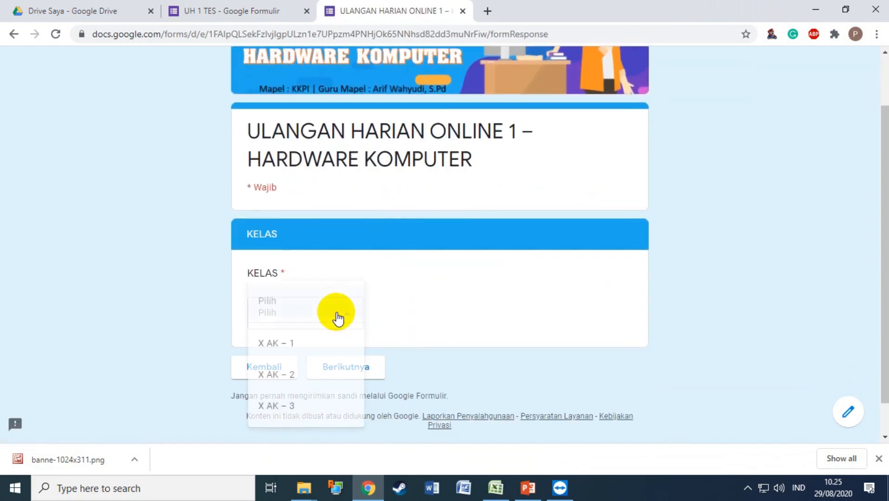
left_click(308, 346)
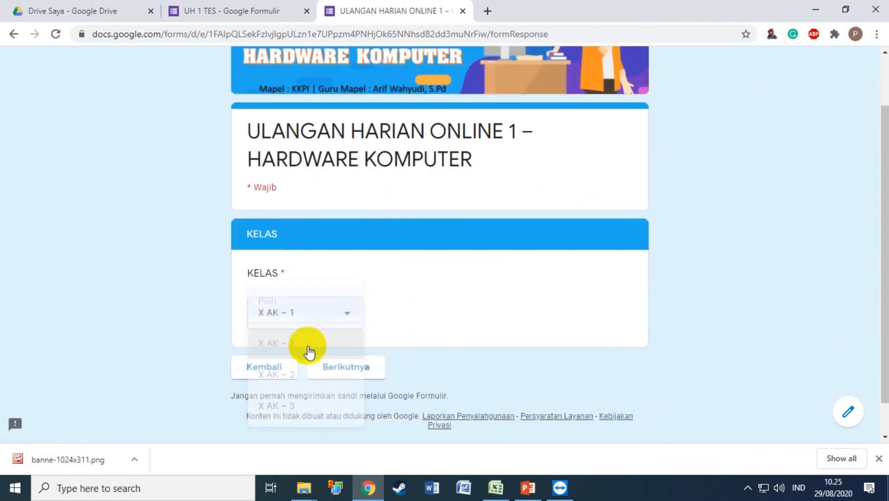
left_click(349, 376)
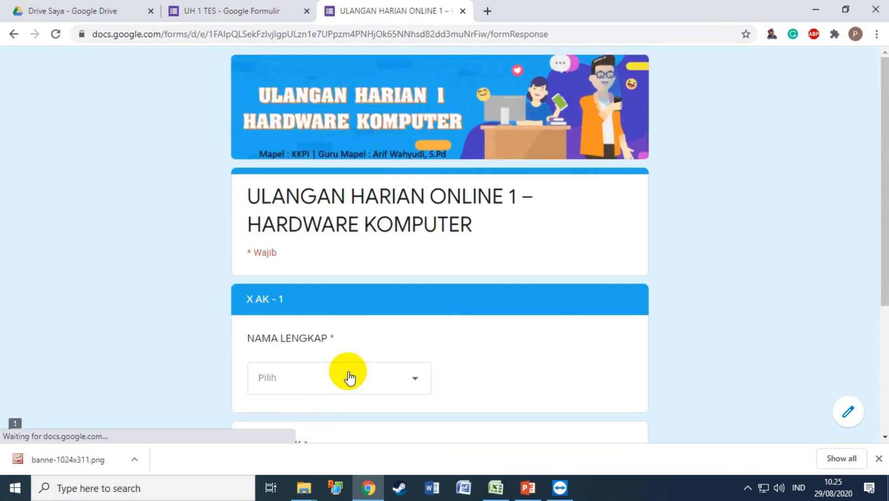
Pick a student's name from the X AK – 1 name list.
scroll(563, 317, "down", 1)
left_click(407, 317)
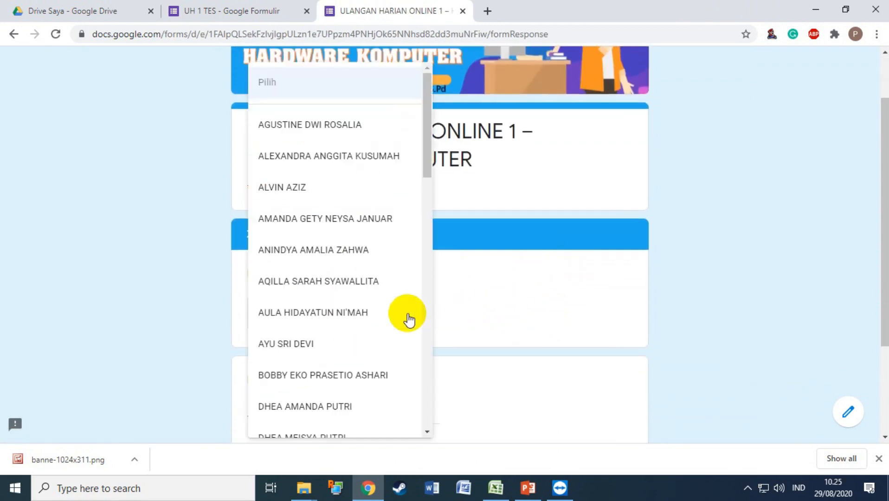
left_click(317, 281)
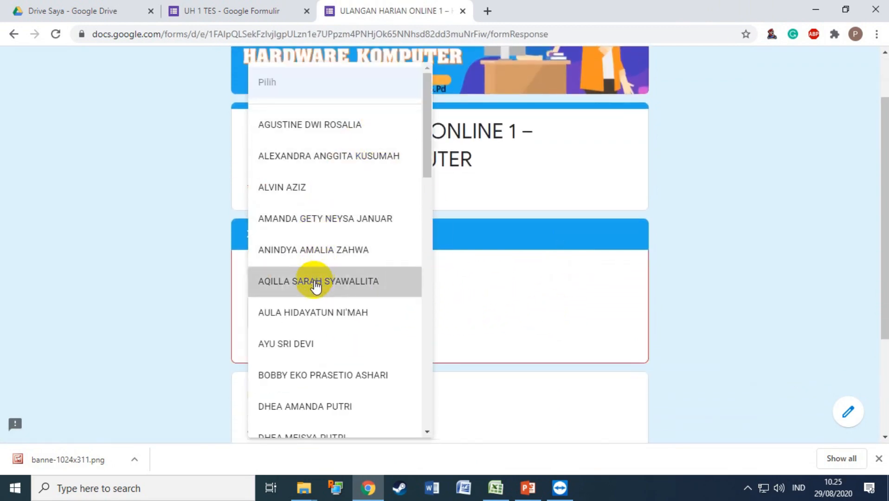
scroll(460, 312, "down", 1)
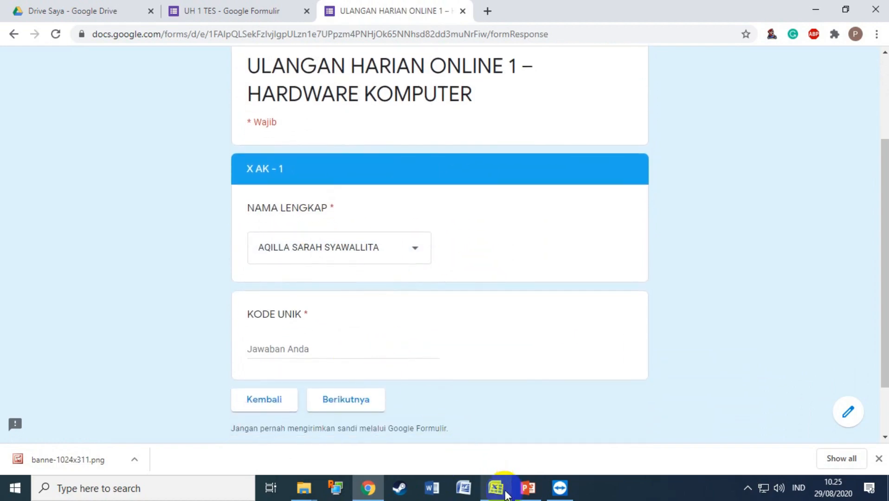
Copy that student's unique code 133335 from cell E7 in the Excel list.
left_click(495, 487)
scroll(400, 312, "up", 20)
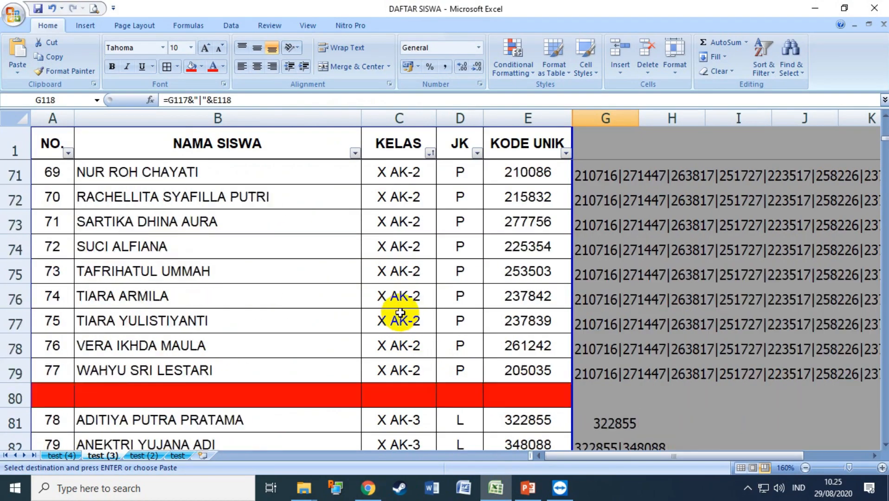
scroll(400, 313, "up", 11)
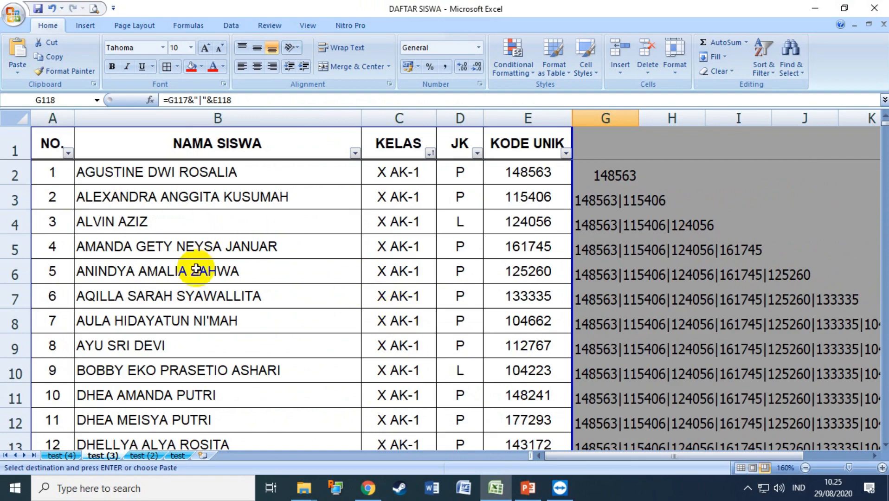
left_click(336, 286)
double_click(518, 296)
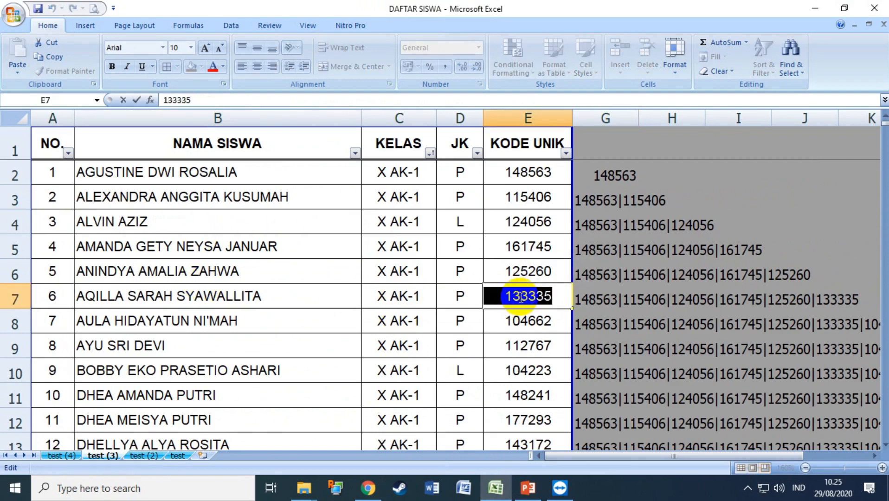
left_click(367, 488)
Paste the code into KODE UNIK, reach the Soal Pilihan Ganda questions, then go back a section.
left_click(289, 347)
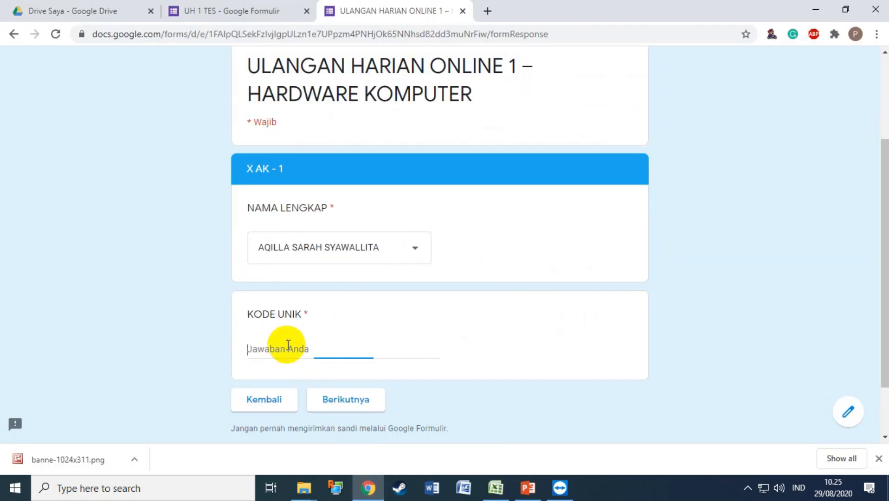
type("133335")
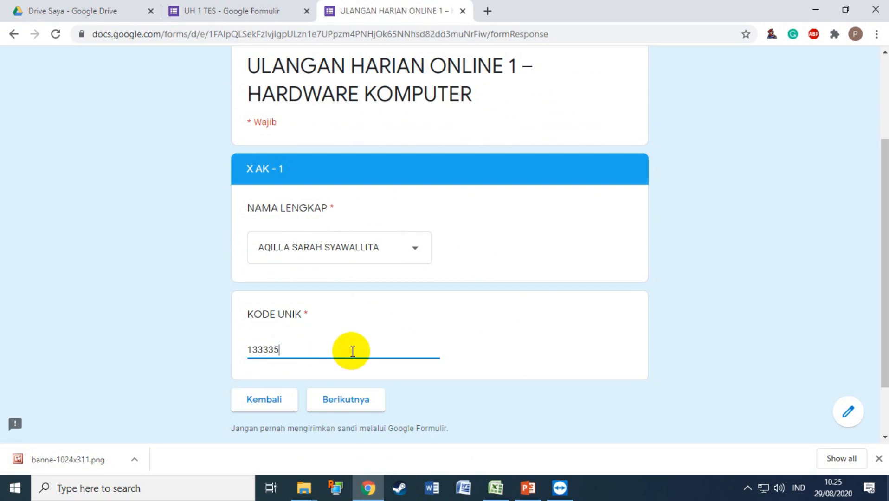
left_click(337, 393)
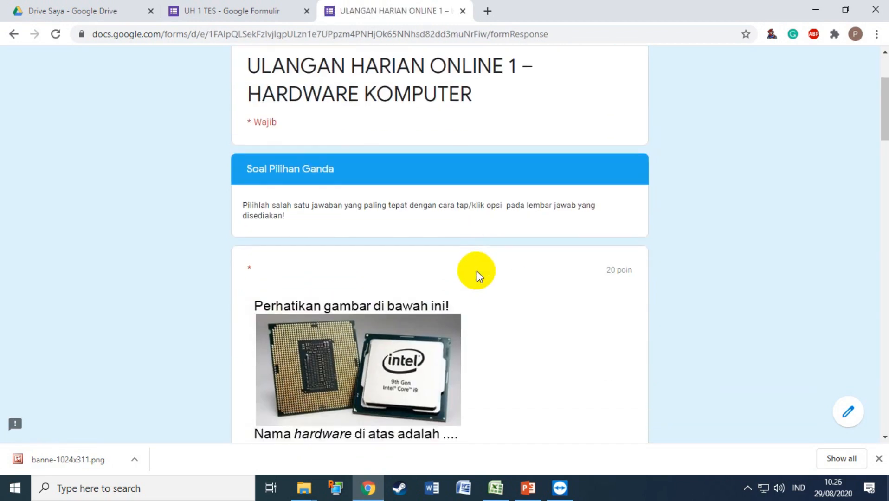
scroll(478, 276, "down", 3)
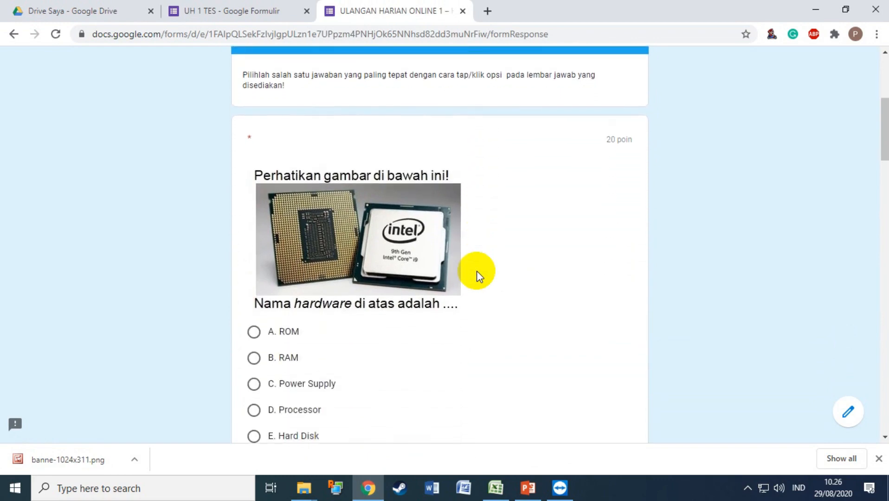
scroll(478, 275, "up", 2)
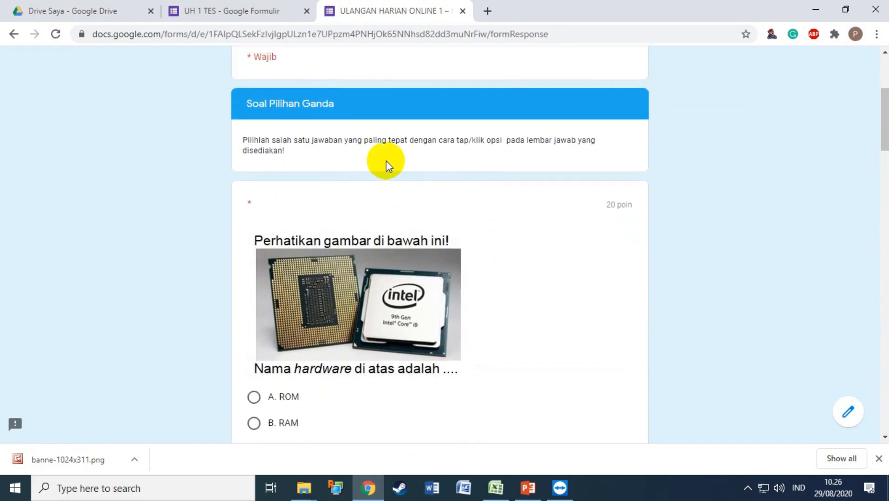
scroll(371, 202, "up", 1)
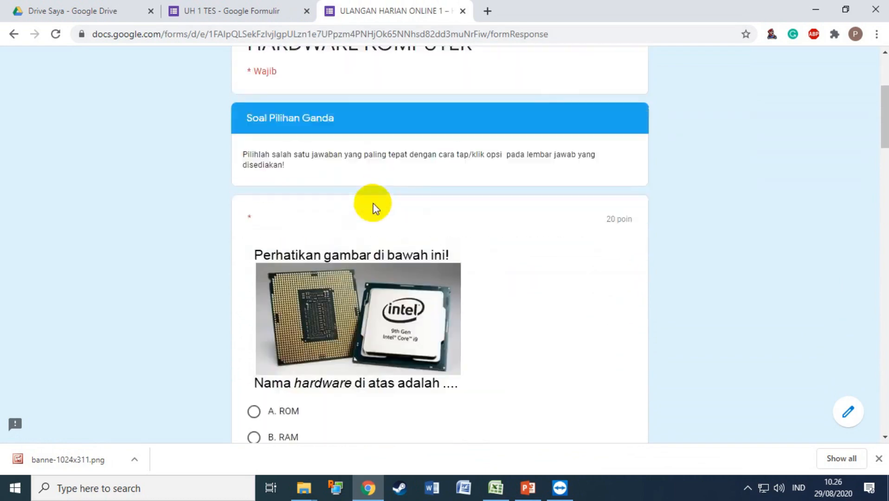
scroll(788, 256, "down", 5)
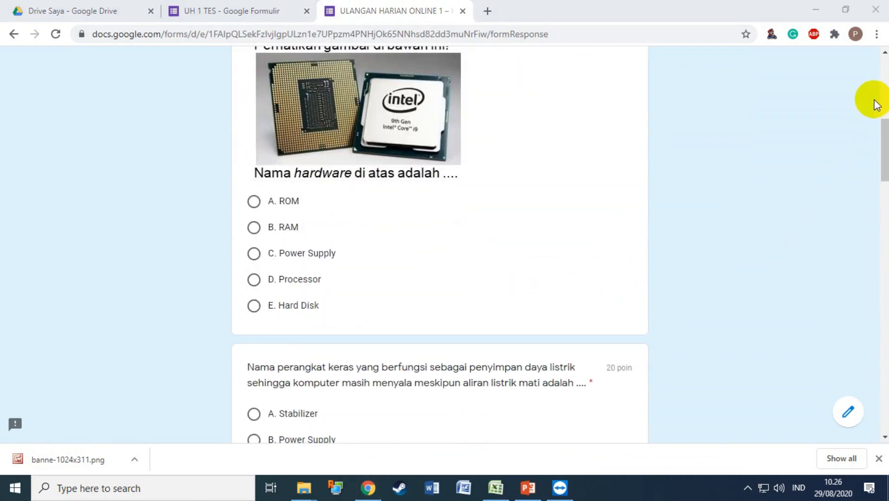
left_click_drag(885, 148, 867, 422)
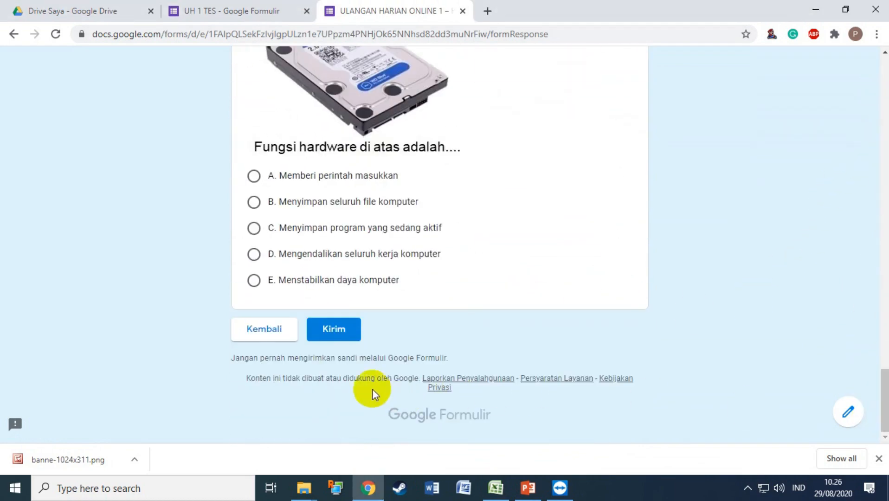
left_click(260, 331)
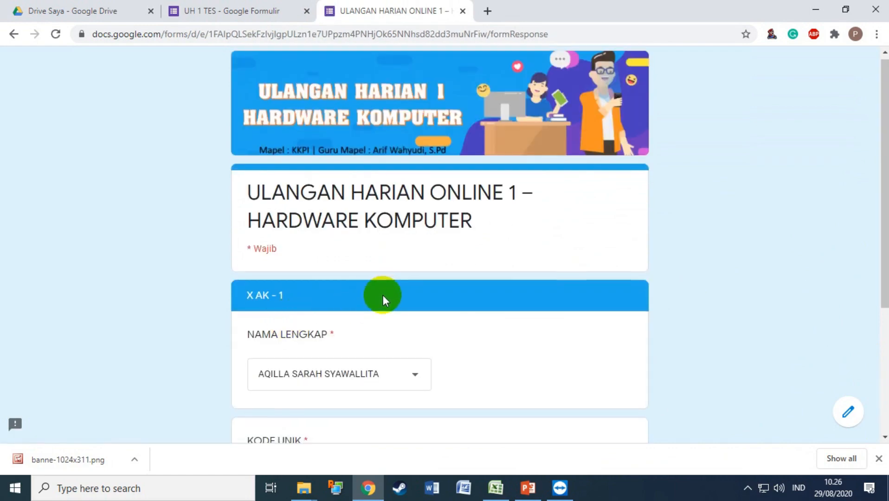
Return to the KELAS page and choose class X AK – 3.
scroll(390, 311, "down", 1)
scroll(393, 319, "down", 3)
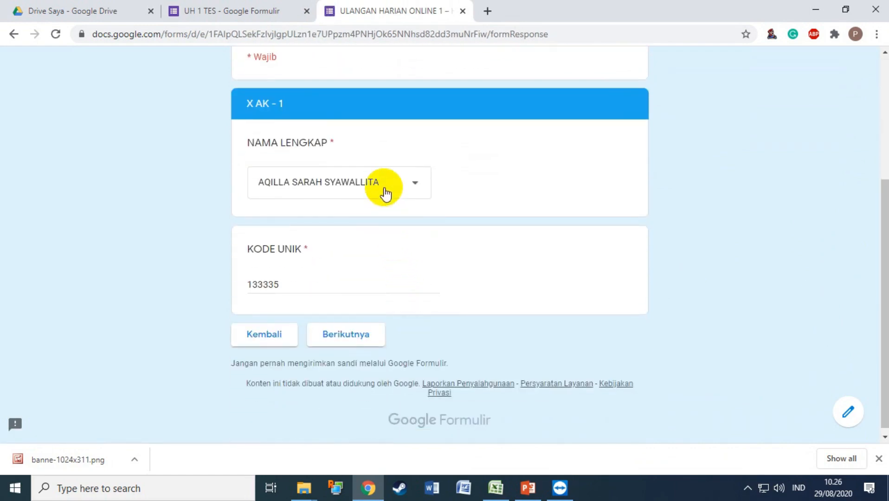
left_click(265, 343)
scroll(342, 344, "down", 3)
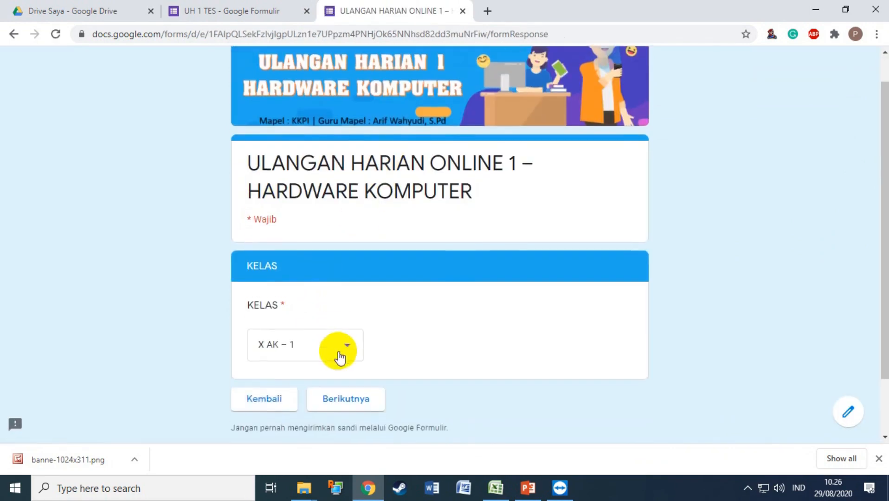
left_click(328, 319)
left_click(313, 373)
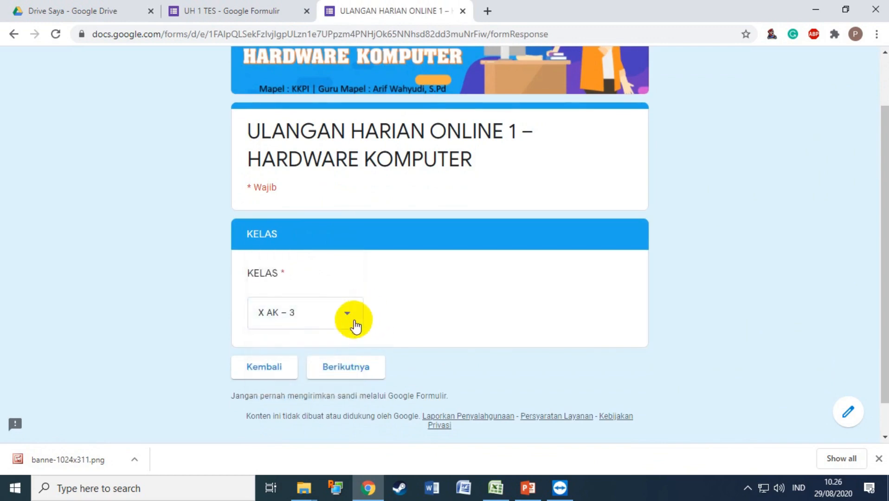
left_click(345, 368)
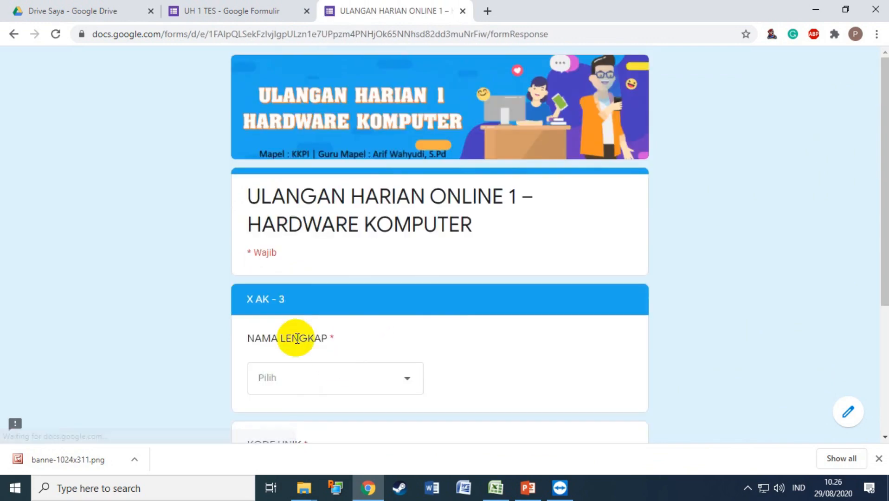
Pick the second X AK – 3 student and enter a code, triggering 'Kode Unik salah!'.
left_click(399, 376)
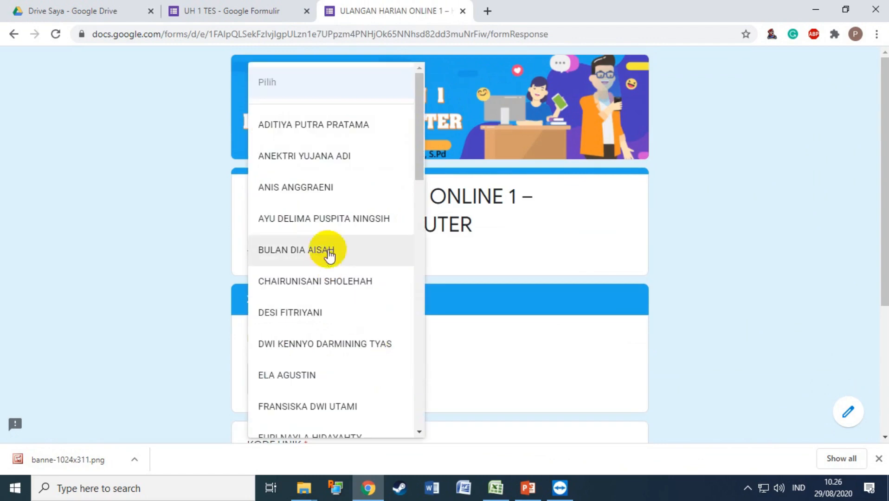
scroll(343, 284, "down", 3)
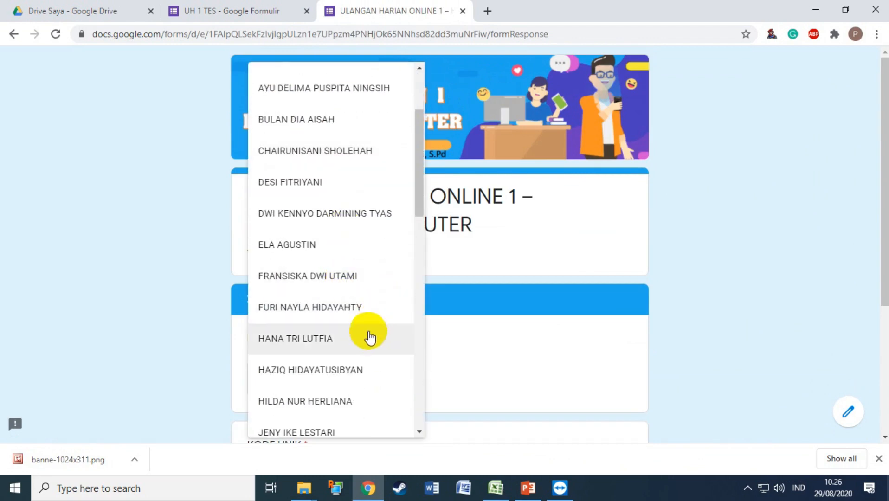
scroll(344, 330, "up", 3)
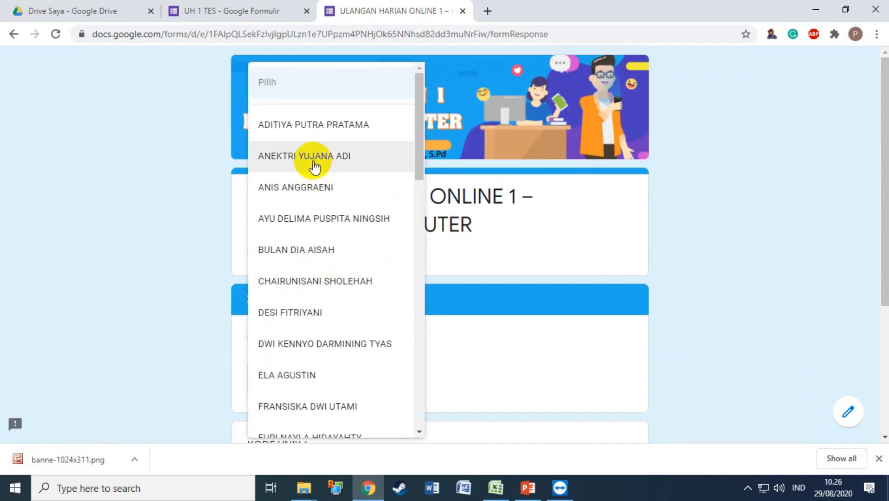
left_click(314, 166)
scroll(510, 321, "down", 3)
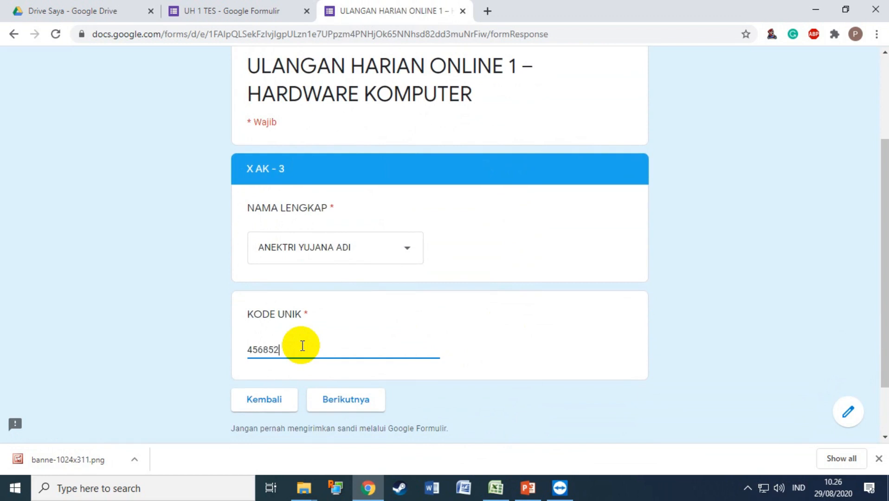
left_click(313, 397)
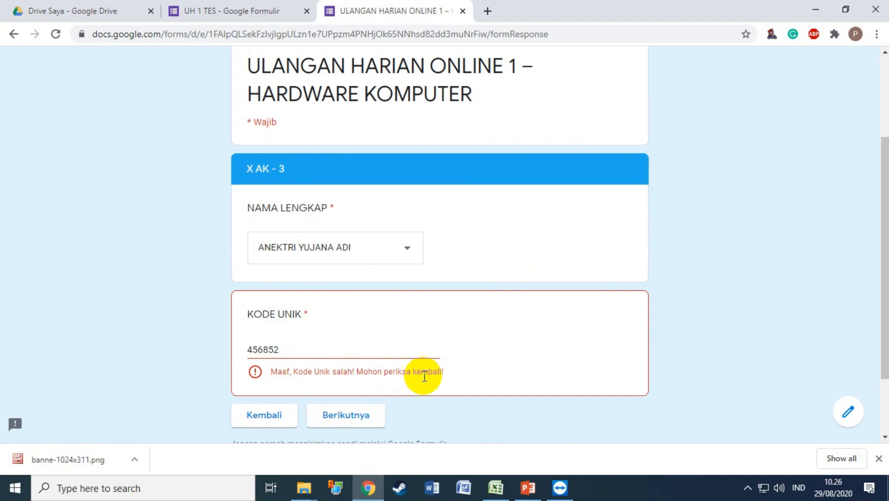
Copy the X AK – 3 student's real code from cell E82, then select the wrong code in the form.
left_click(497, 487)
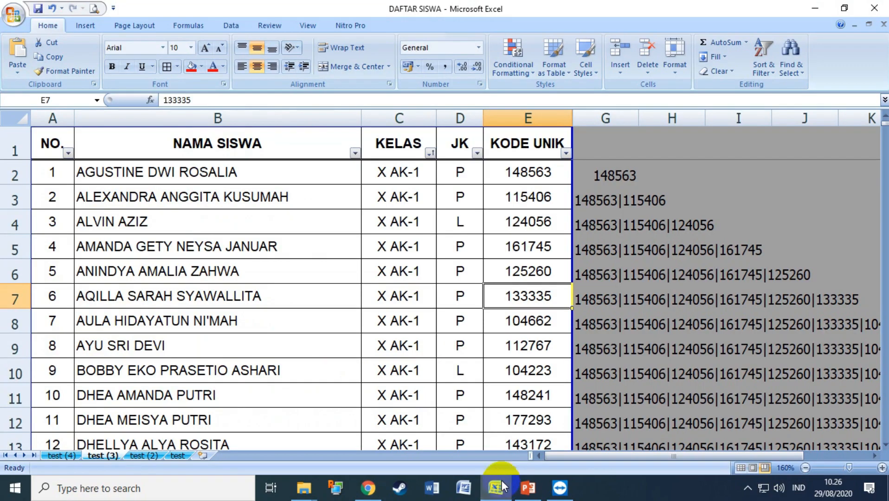
scroll(436, 371, "down", 18)
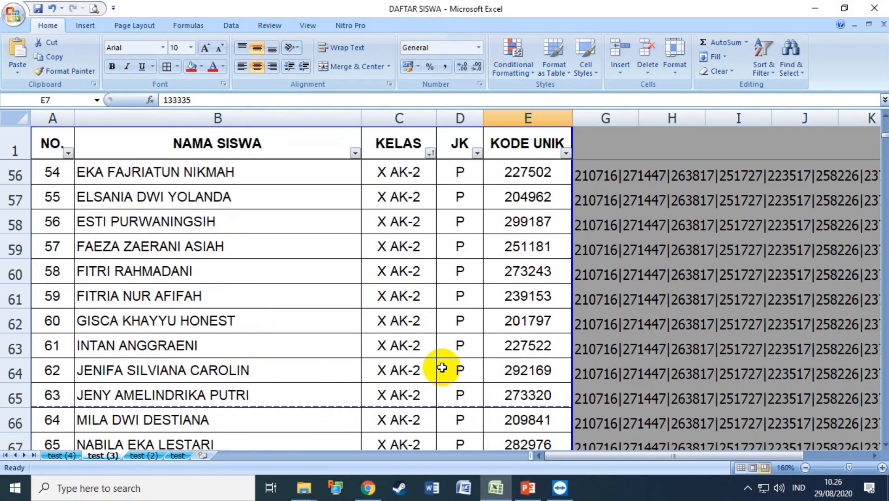
scroll(441, 364, "down", 9)
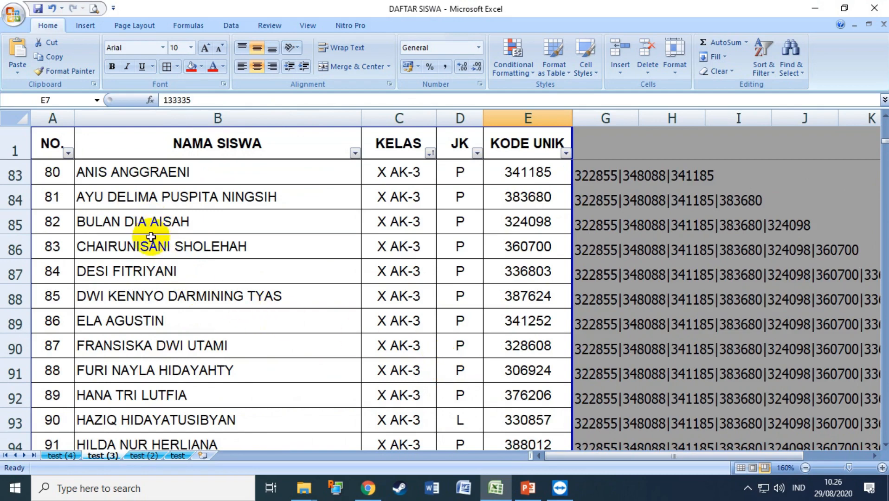
scroll(234, 204, "up", 6)
scroll(246, 272, "up", 5)
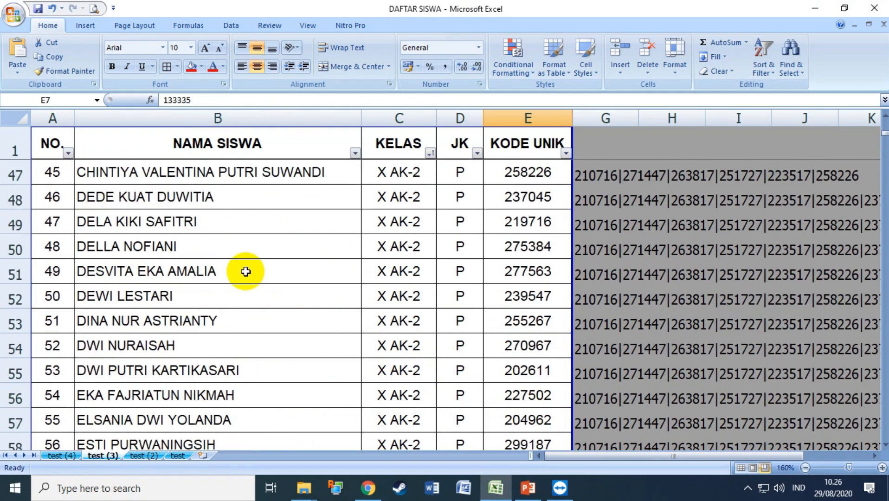
scroll(304, 278, "down", 15)
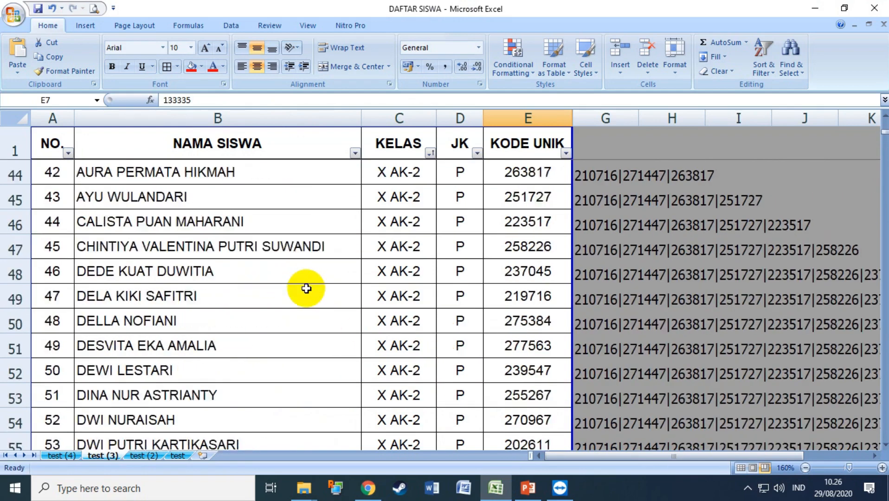
scroll(307, 289, "up", 1)
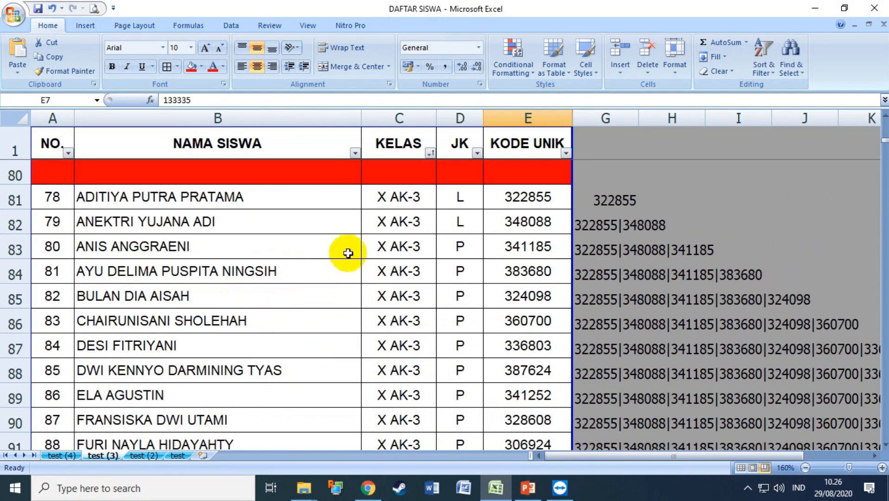
left_click(405, 221)
left_click(532, 222)
double_click(529, 221)
key("ctrl+c")
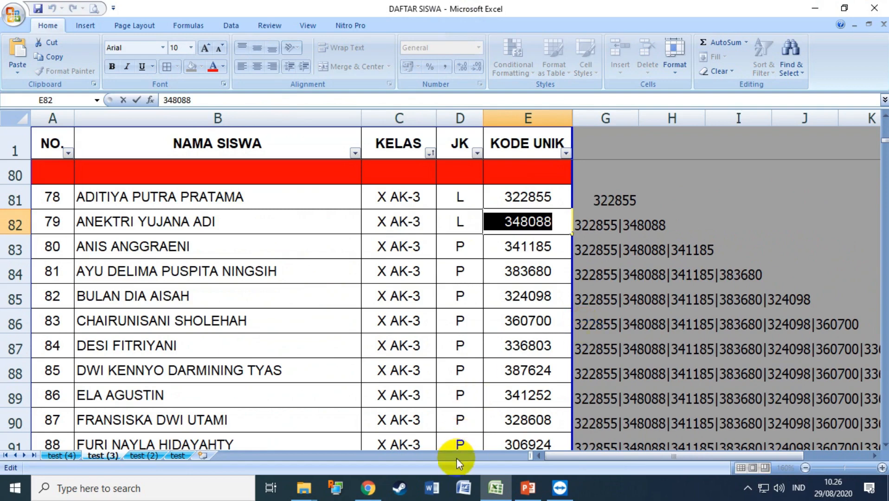
left_click(368, 488)
double_click(281, 347)
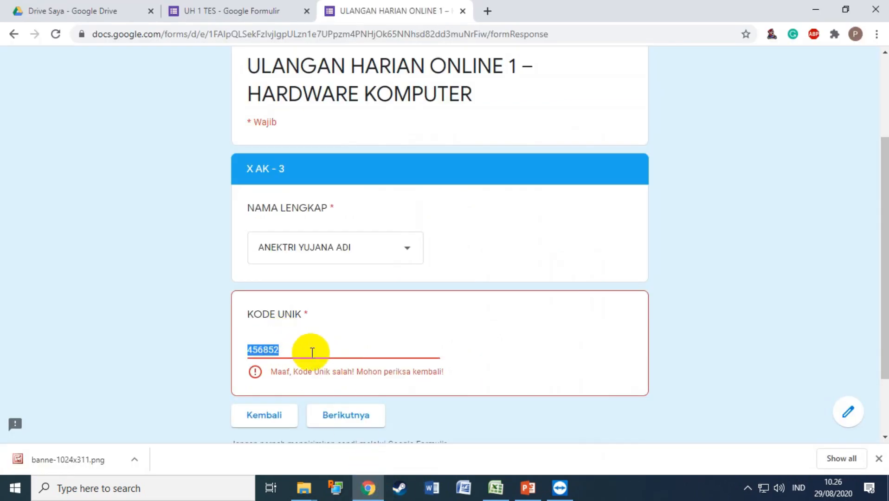
Paste the correct code over the wrong one and advance to the Soal Pilihan Ganda questions.
key("ctrl+v")
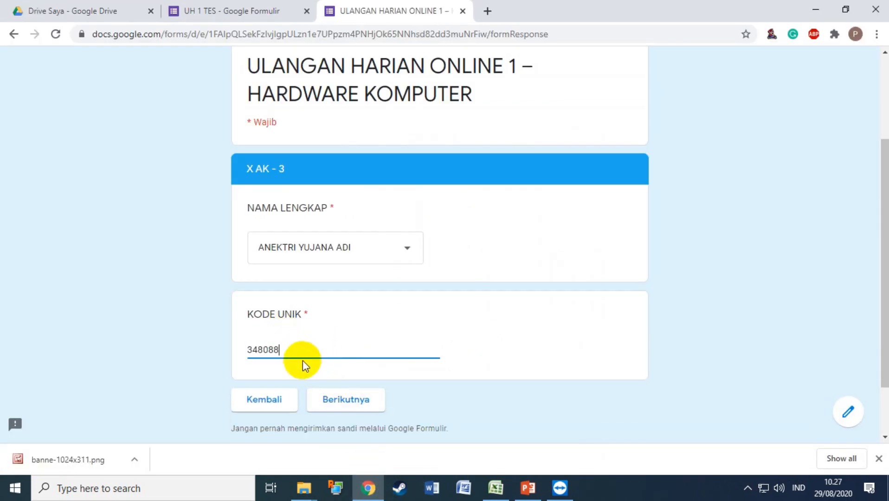
left_click(343, 402)
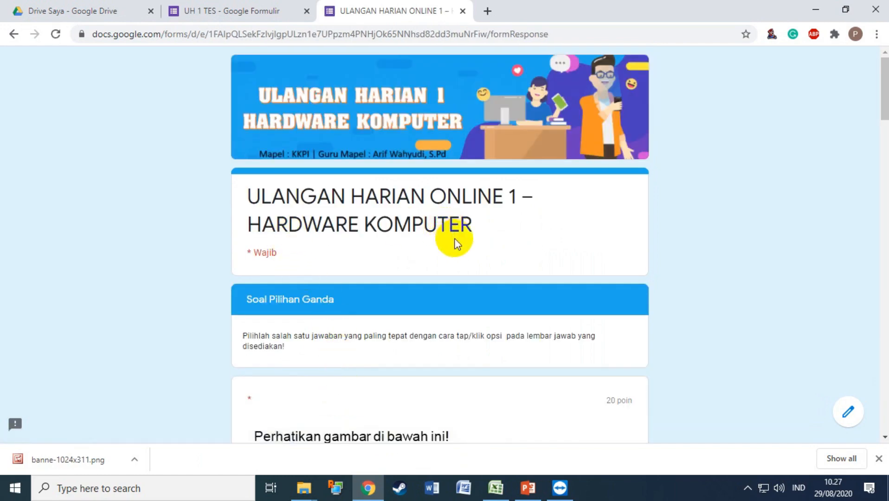
scroll(456, 239, "down", 3)
scroll(455, 241, "up", 3)
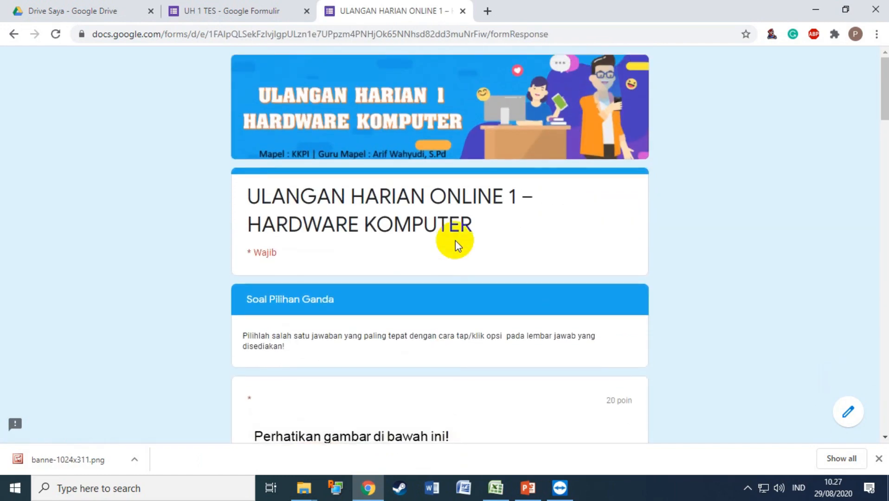